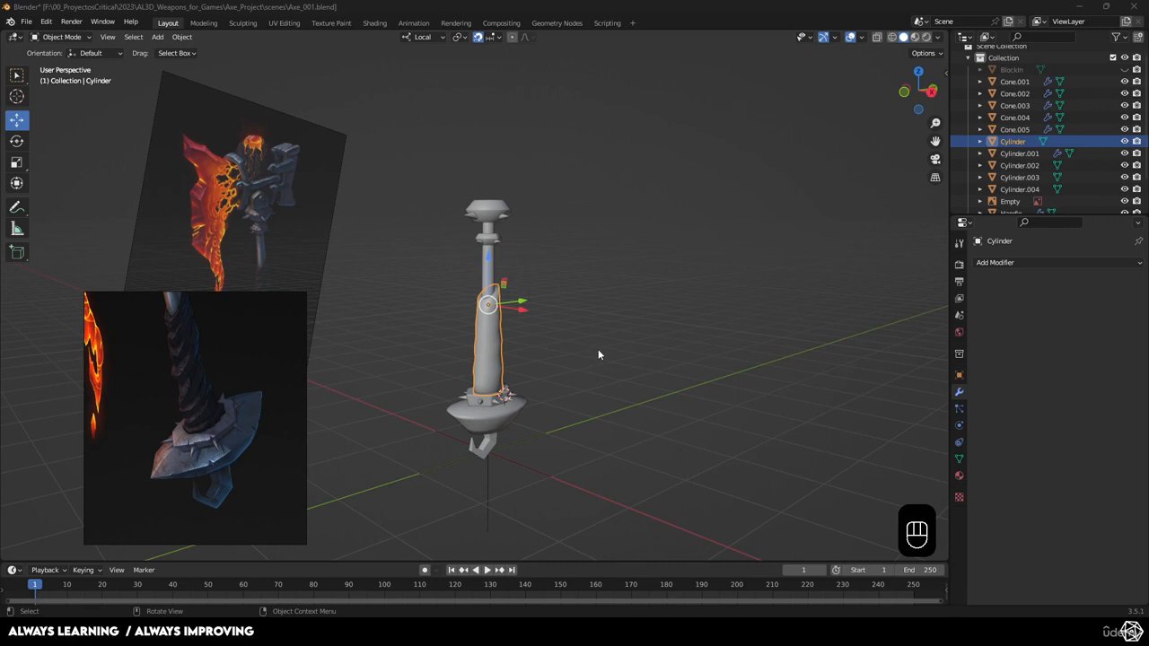
# - Examine the twisted leather wrap on the axe handle in the reference image, from the guard up to the bare shaft
pyautogui.scroll(6, 177, 377)
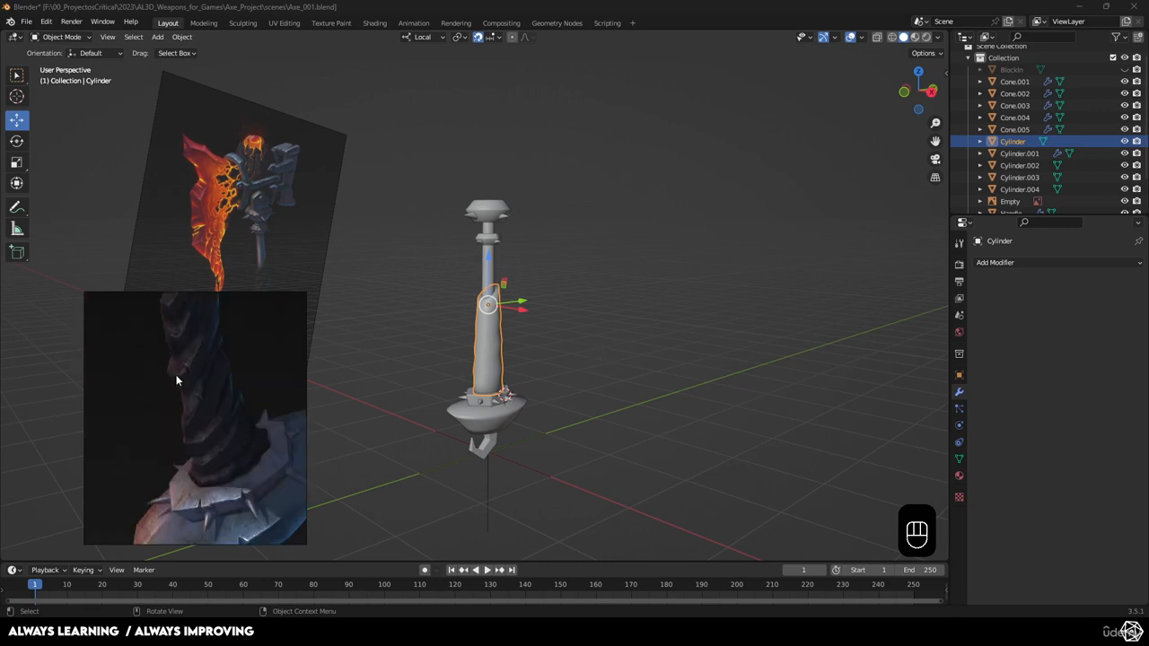
pyautogui.scroll(-4, 198, 342)
pyautogui.scroll(2, 219, 371)
pyautogui.scroll(-4, 218, 370)
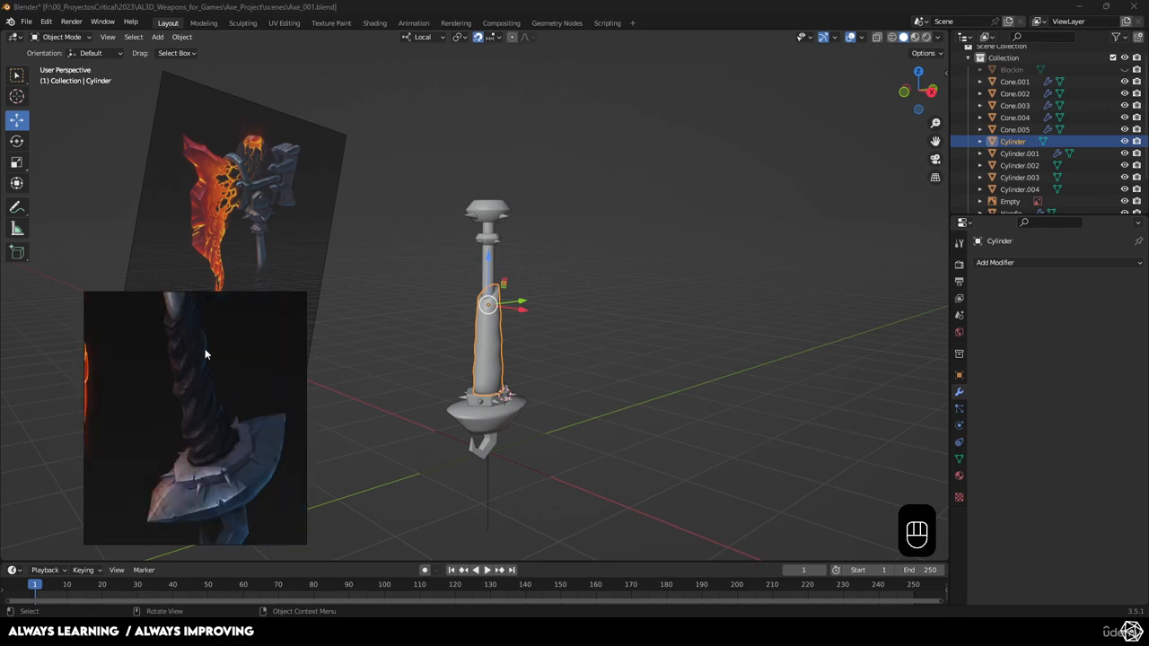
pyautogui.scroll(3, 204, 350)
pyautogui.scroll(-3, 199, 359)
pyautogui.scroll(3, 190, 362)
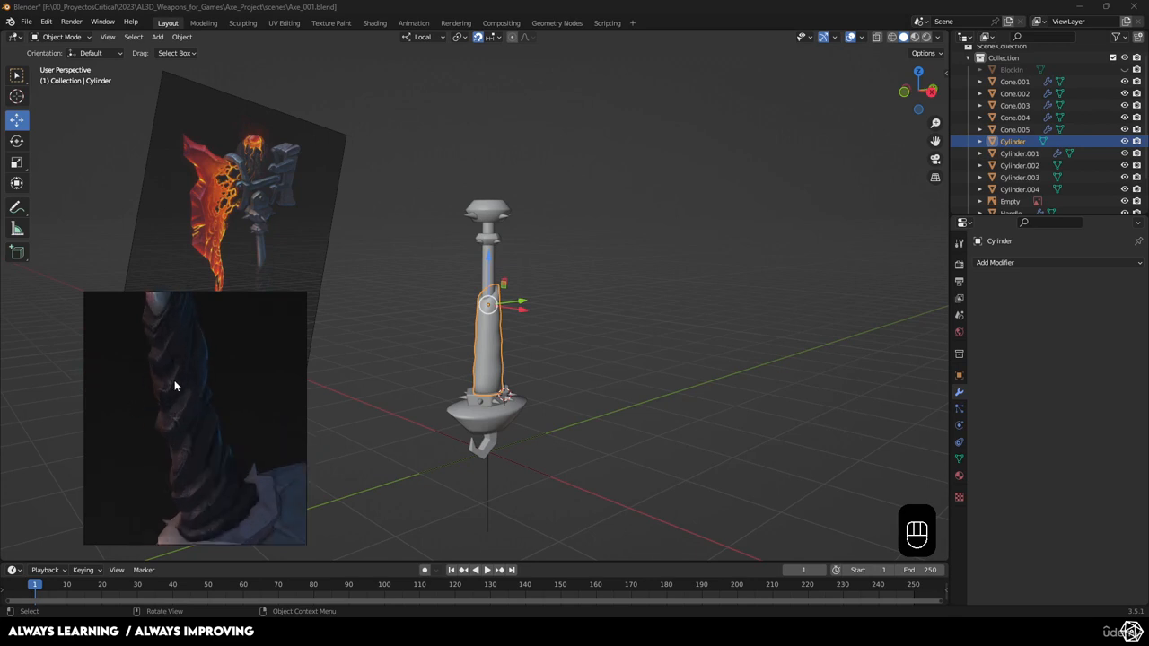
pyautogui.scroll(-2, 185, 413)
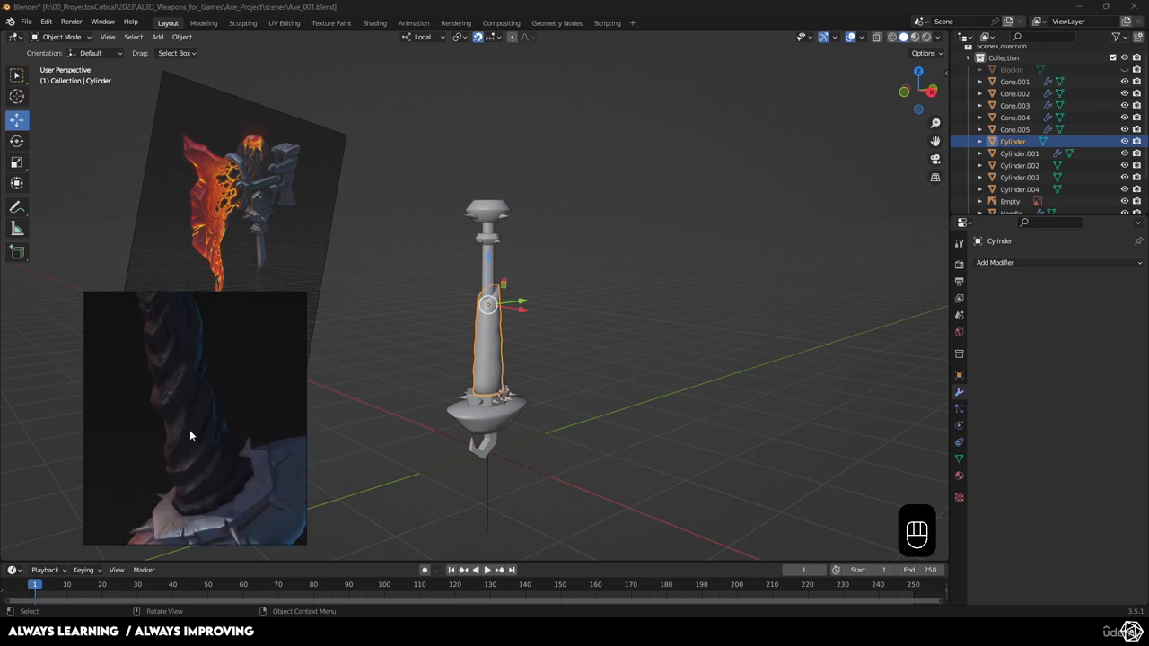
pyautogui.scroll(1, 188, 406)
pyautogui.scroll(2, 176, 374)
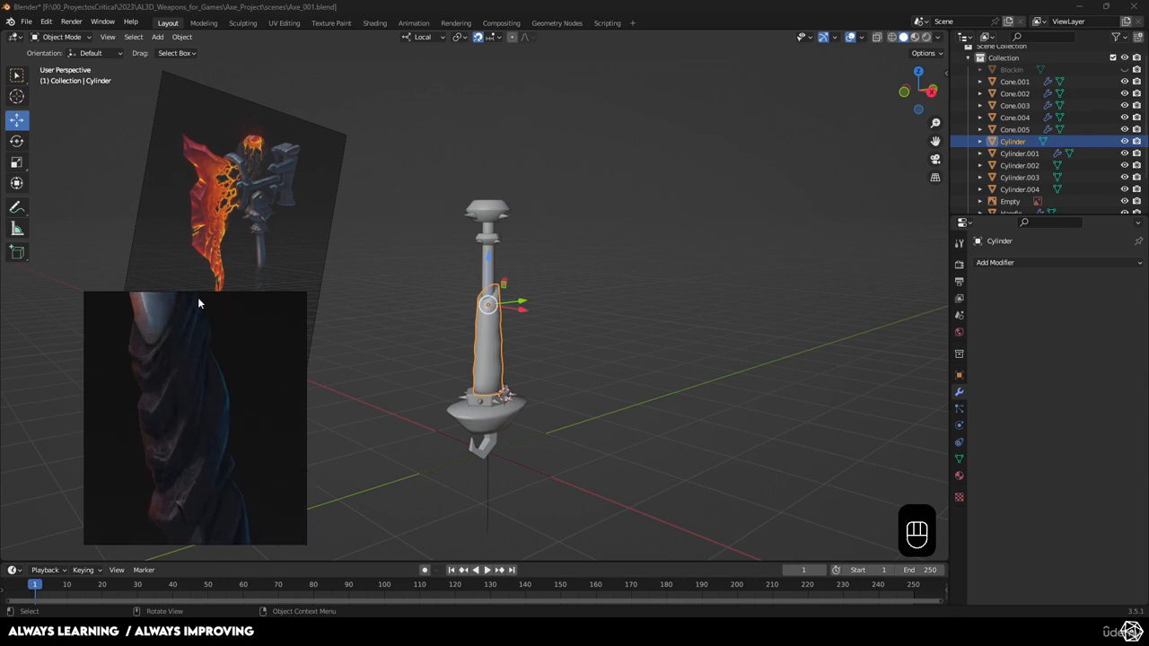
pyautogui.scroll(-3, 168, 408)
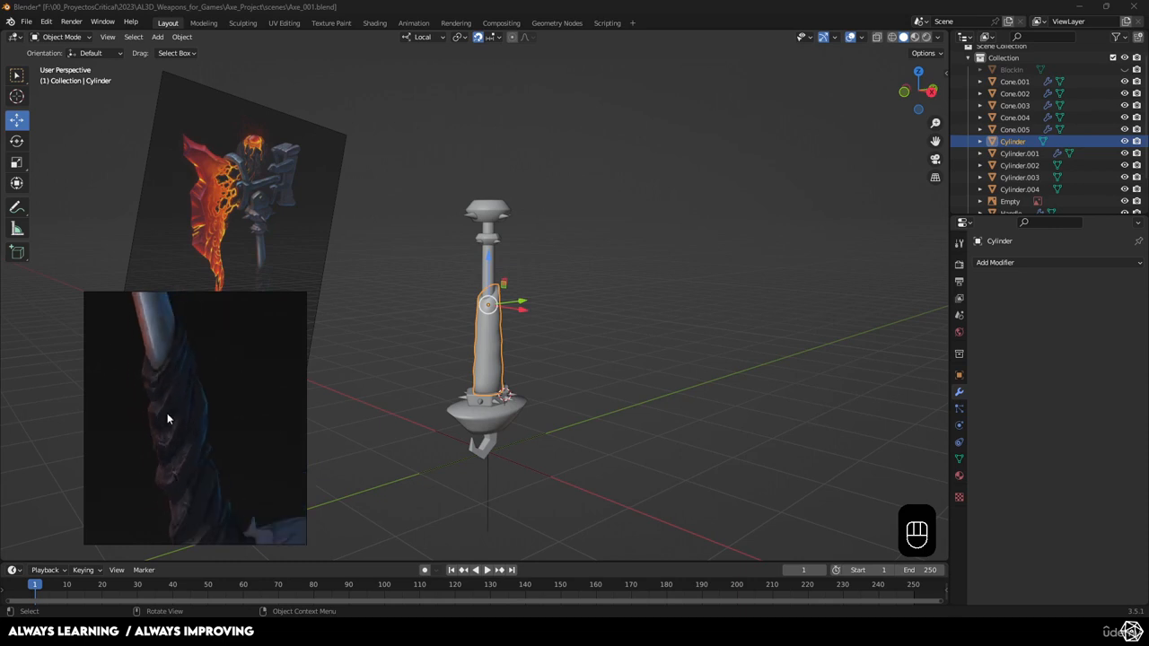
pyautogui.scroll(-2, 178, 401)
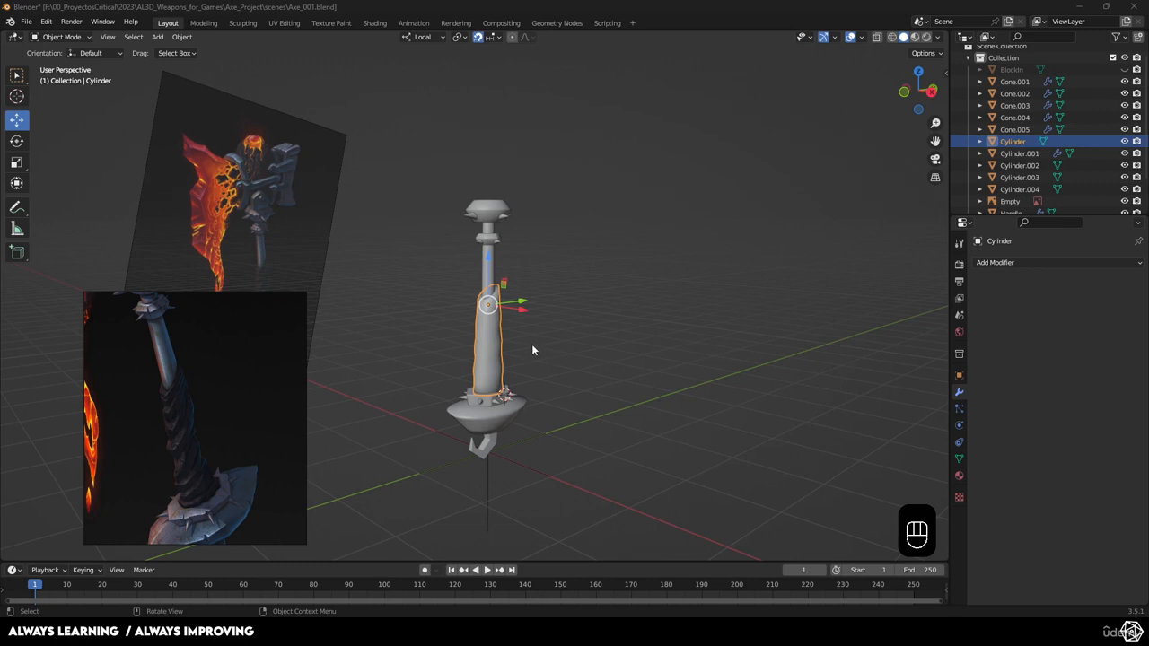
# - Open the cylinder that wraps the axe handle in the Sculpting workspace and frame the whole handle
pyautogui.scroll(6, 525, 342)
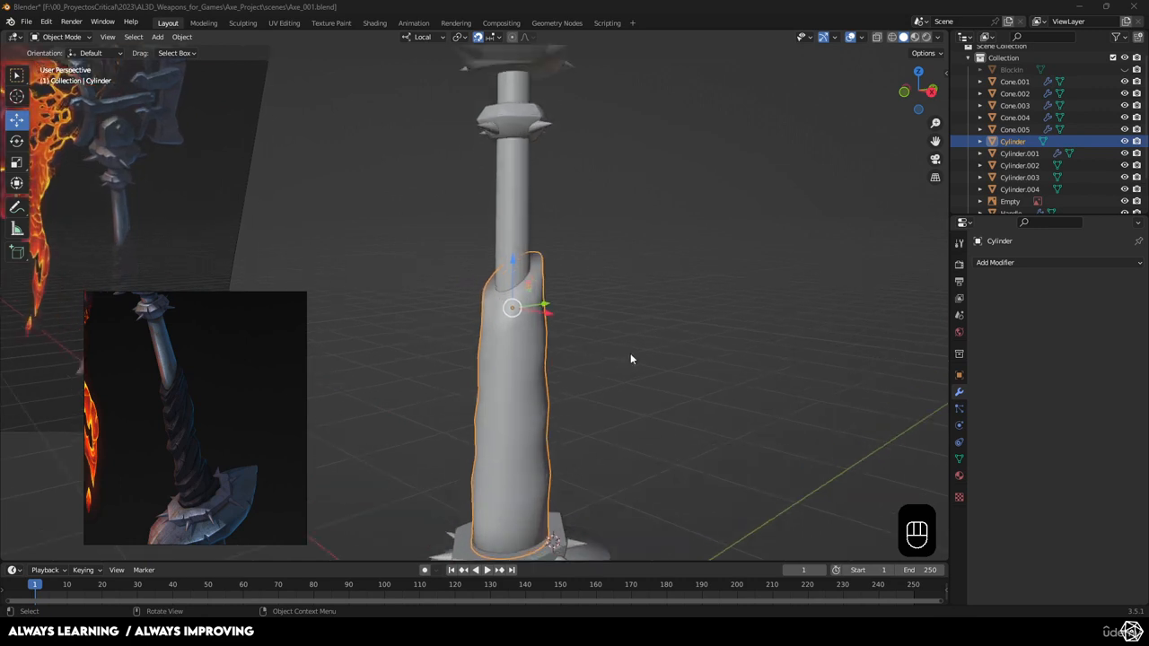
pyautogui.moveTo(630, 359)
pyautogui.mouseDown(button='middle')
pyautogui.moveTo(557, 361)
pyautogui.moveTo(617, 323)
pyautogui.moveTo(644, 350)
pyautogui.mouseUp(button='middle')
pyautogui.scroll(2, 603, 349)
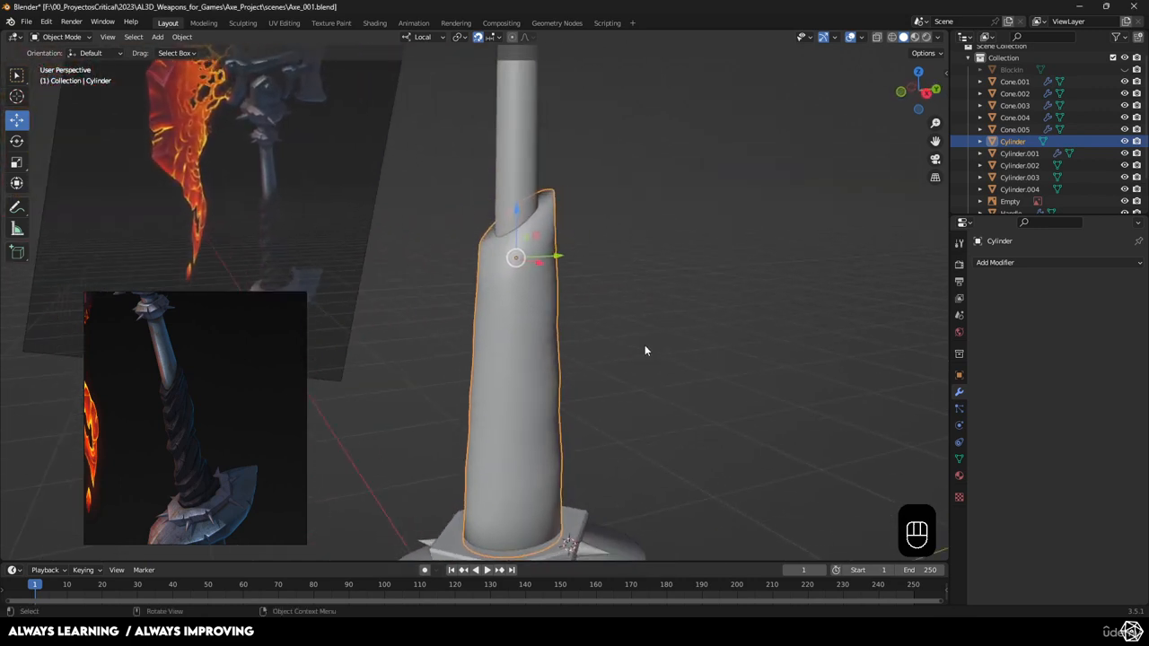
pyautogui.click(241, 22)
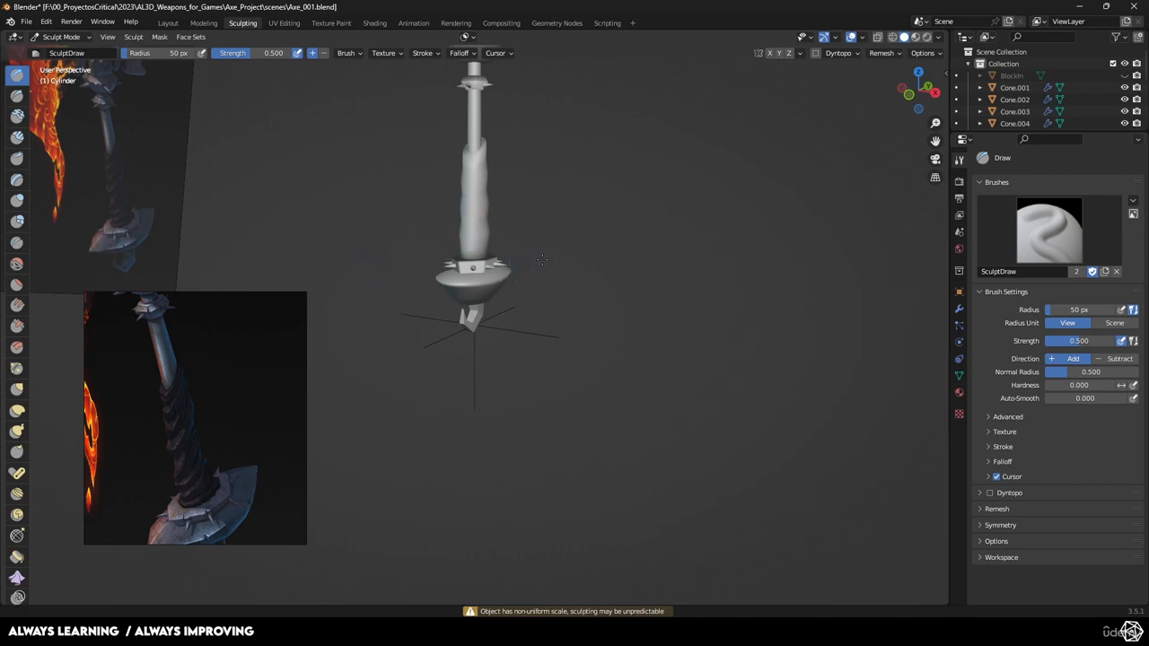
pyautogui.keyDown('shift'); pyautogui.moveTo(546, 260); pyautogui.dragTo(566, 389, button='middle'); pyautogui.keyUp('shift')
pyautogui.scroll(4, 579, 346)
pyautogui.scroll(-3, 589, 339)
pyautogui.moveTo(588, 338)
pyautogui.mouseDown(button='middle')
pyautogui.moveTo(569, 310)
pyautogui.moveTo(550, 310)
pyautogui.mouseUp(button='middle')
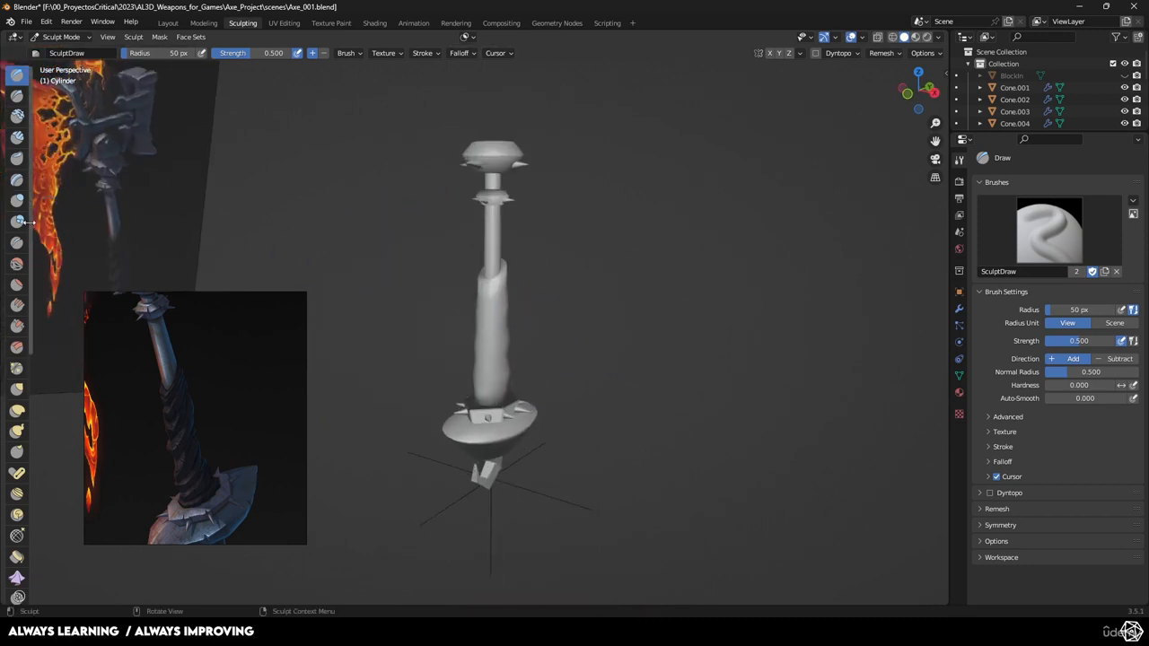
# - Widen the sculpt brush toolbar to show the brush names and move the reference image clear of it
pyautogui.moveTo(32, 224); pyautogui.dragTo(86, 222)
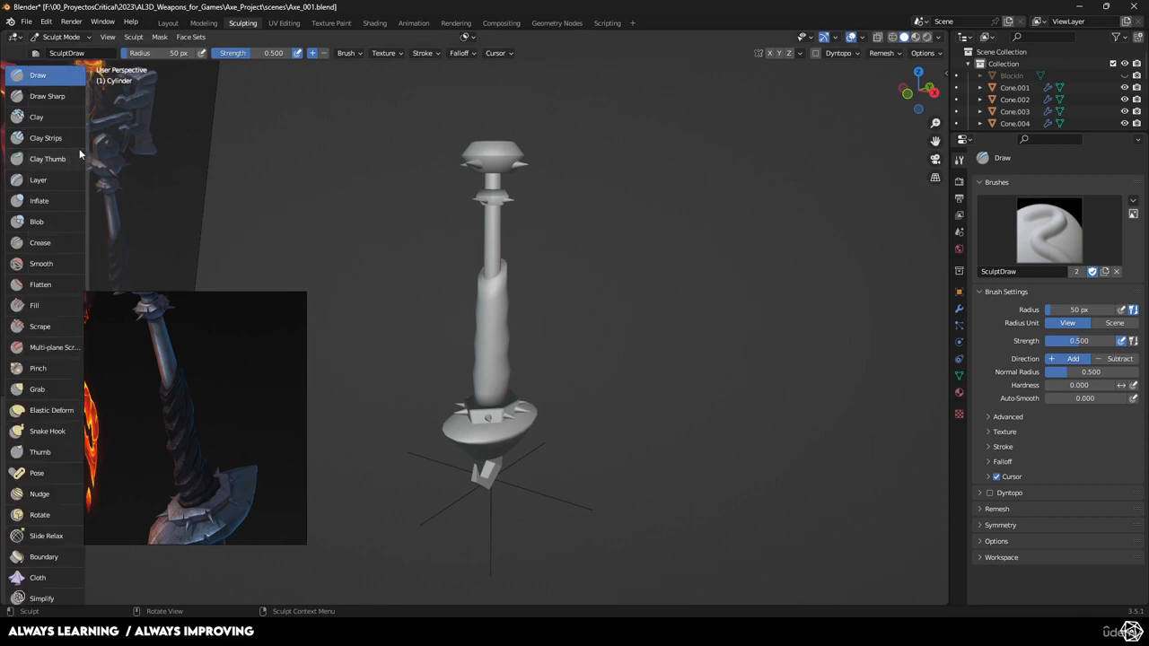
pyautogui.moveTo(158, 415)
pyautogui.mouseDown()
pyautogui.moveTo(175, 464)
pyautogui.moveTo(167, 457)
pyautogui.mouseUp()
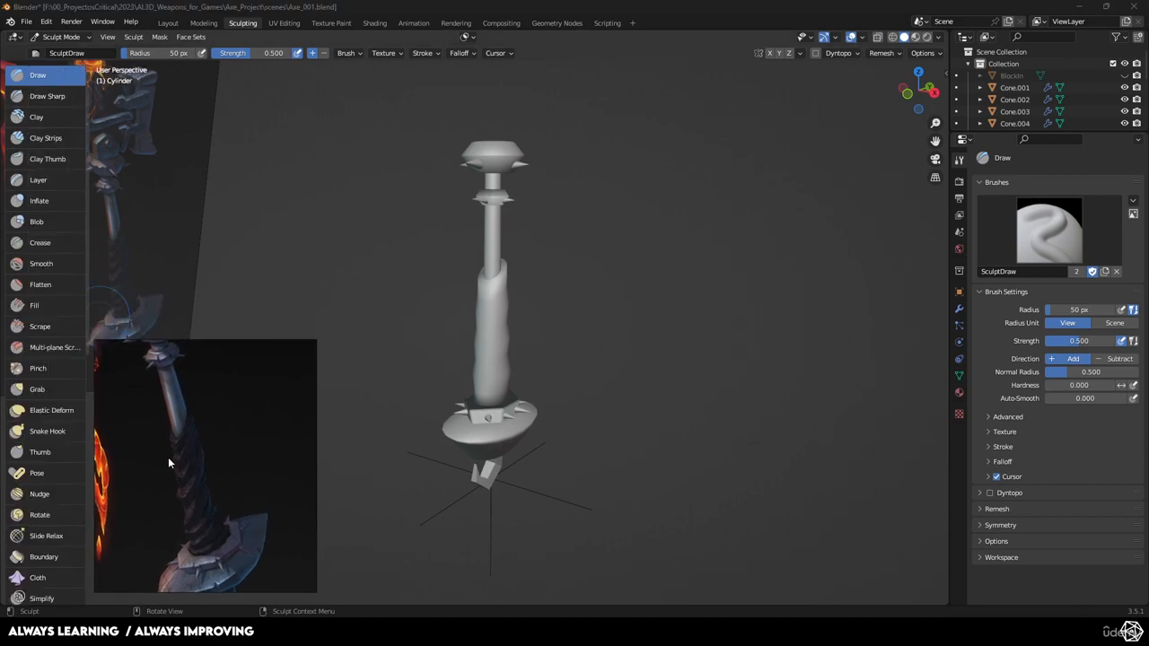
pyautogui.moveTo(551, 274); pyautogui.dragTo(577, 339, button='middle')
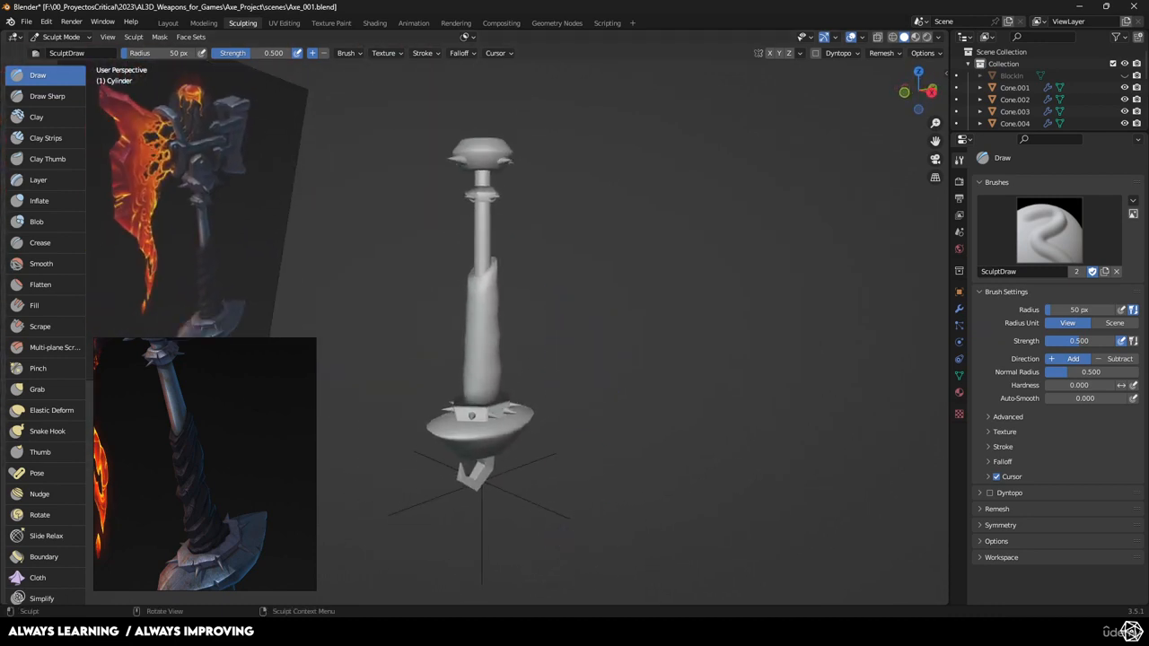
# - Switch to Chrome and search Google for "tablet wacom"
pyautogui.click(567, 631)
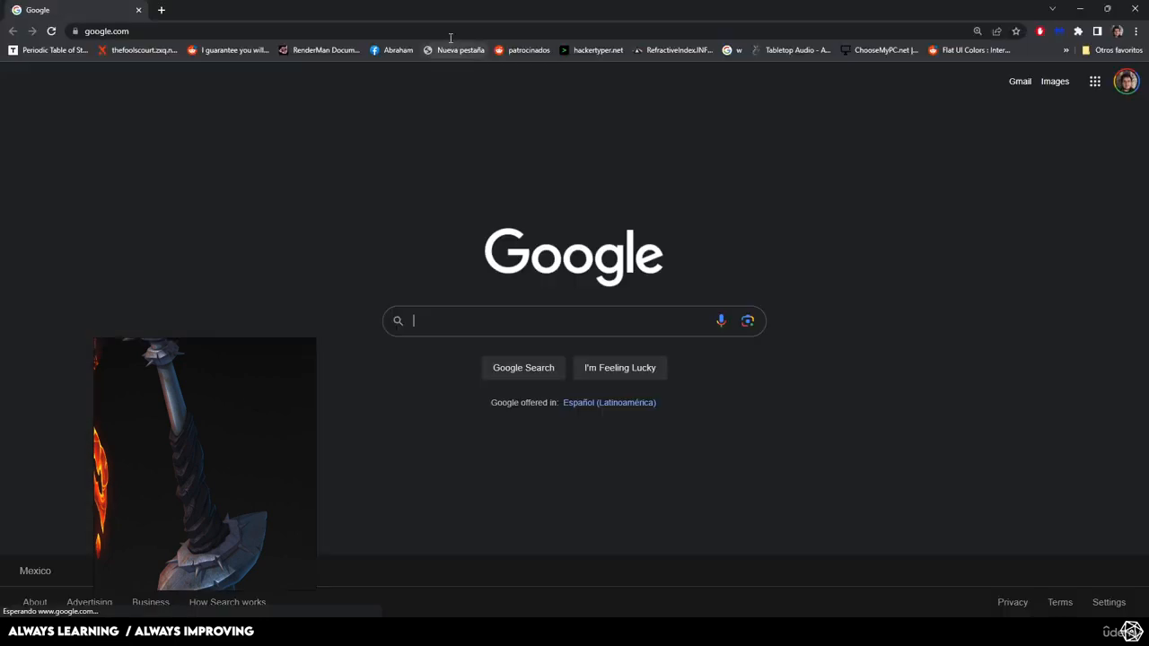
pyautogui.click(450, 34)
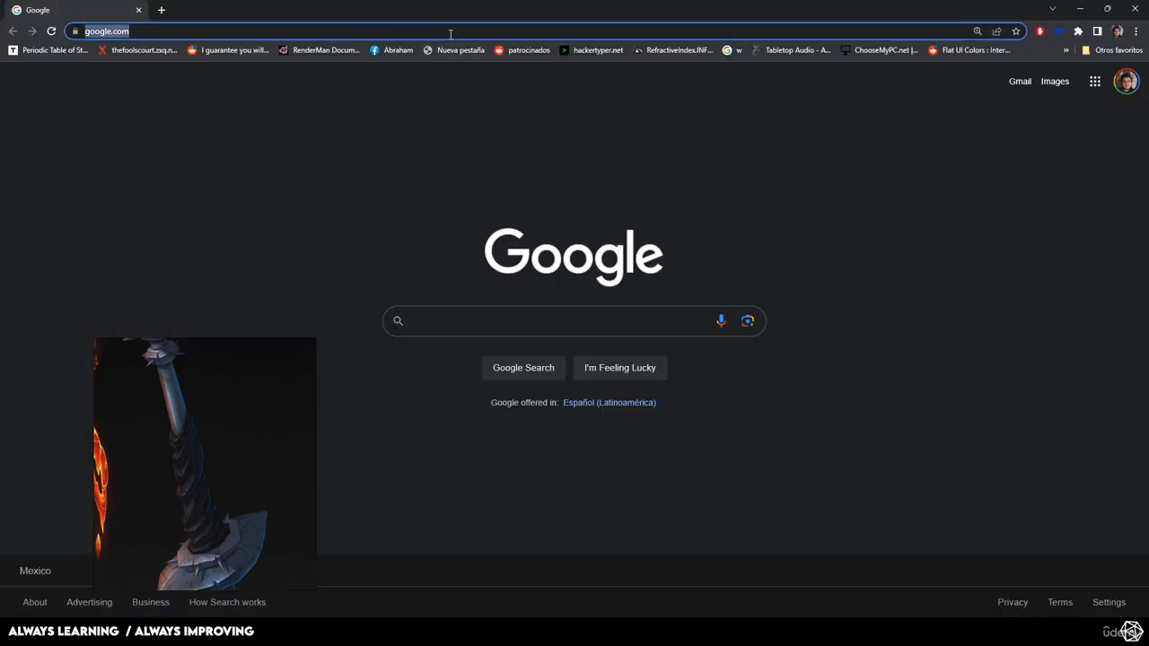
pyautogui.write('tablet')
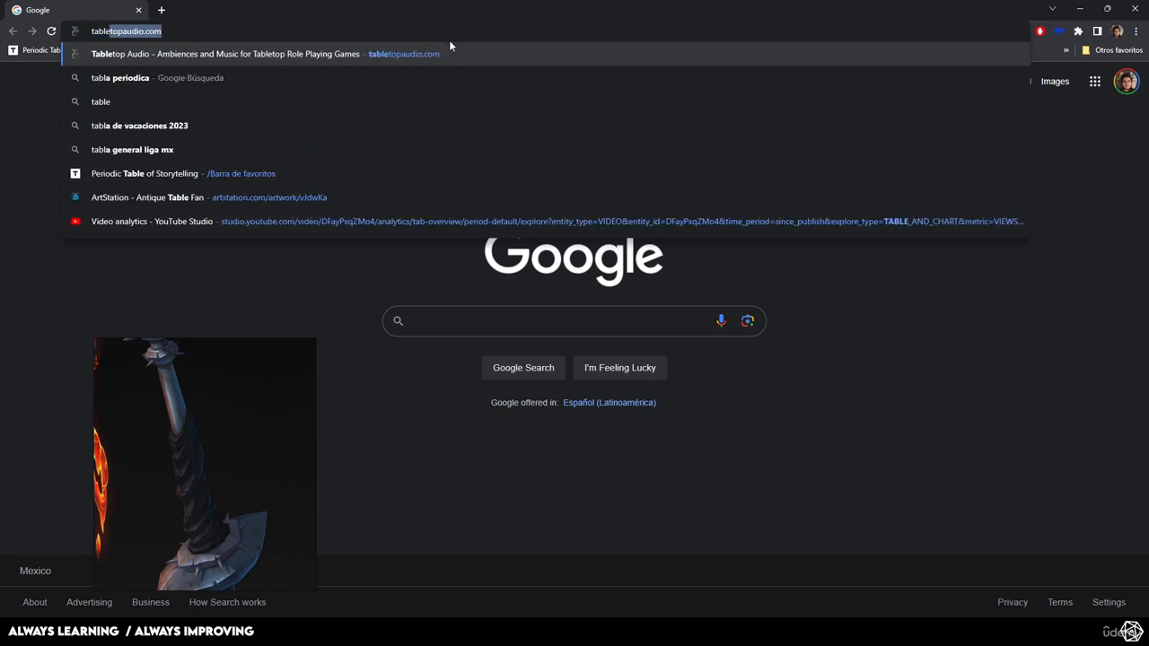
pyautogui.press('Delete')
pyautogui.press('Return')
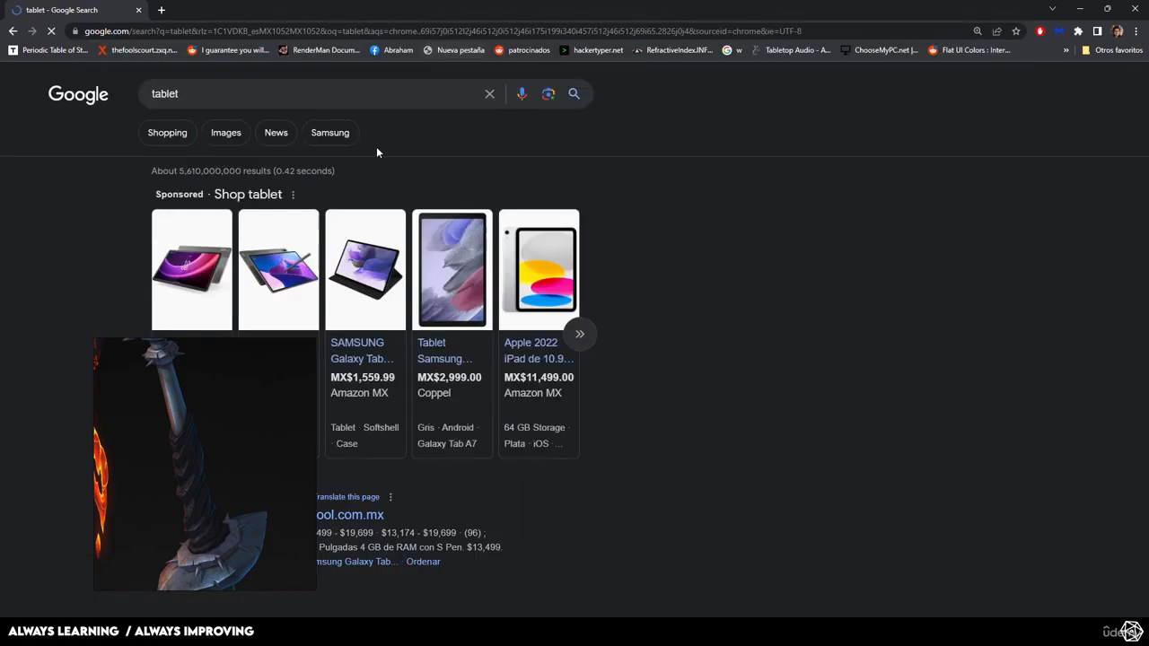
pyautogui.click(268, 103)
pyautogui.write('wacom')
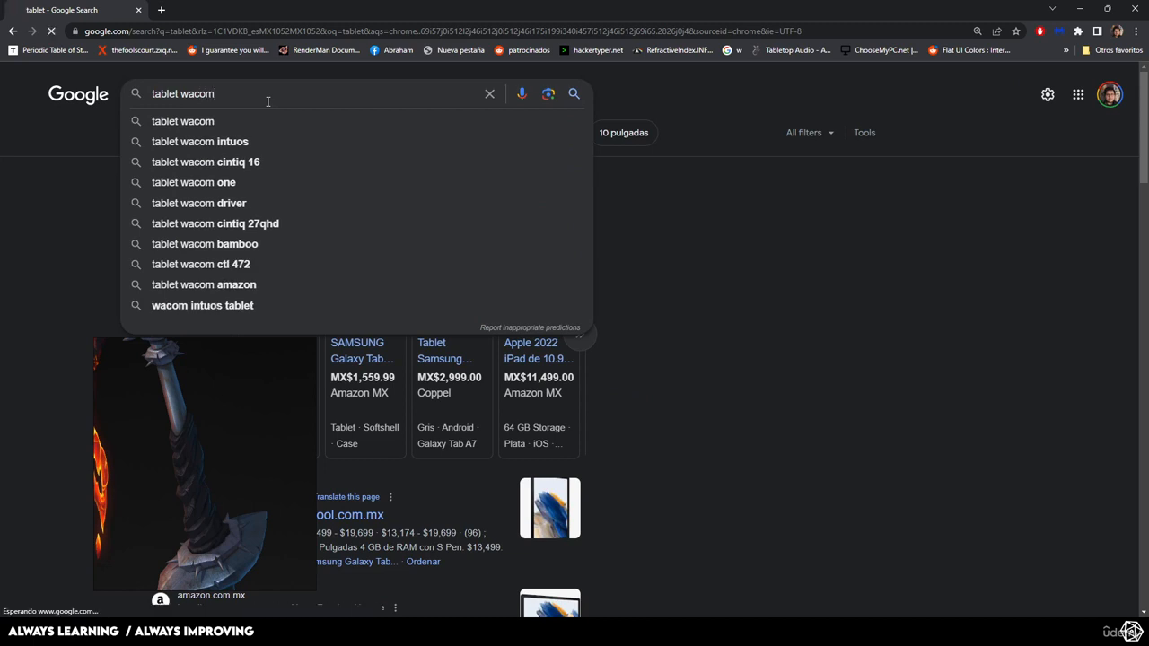
pyautogui.press('Return')
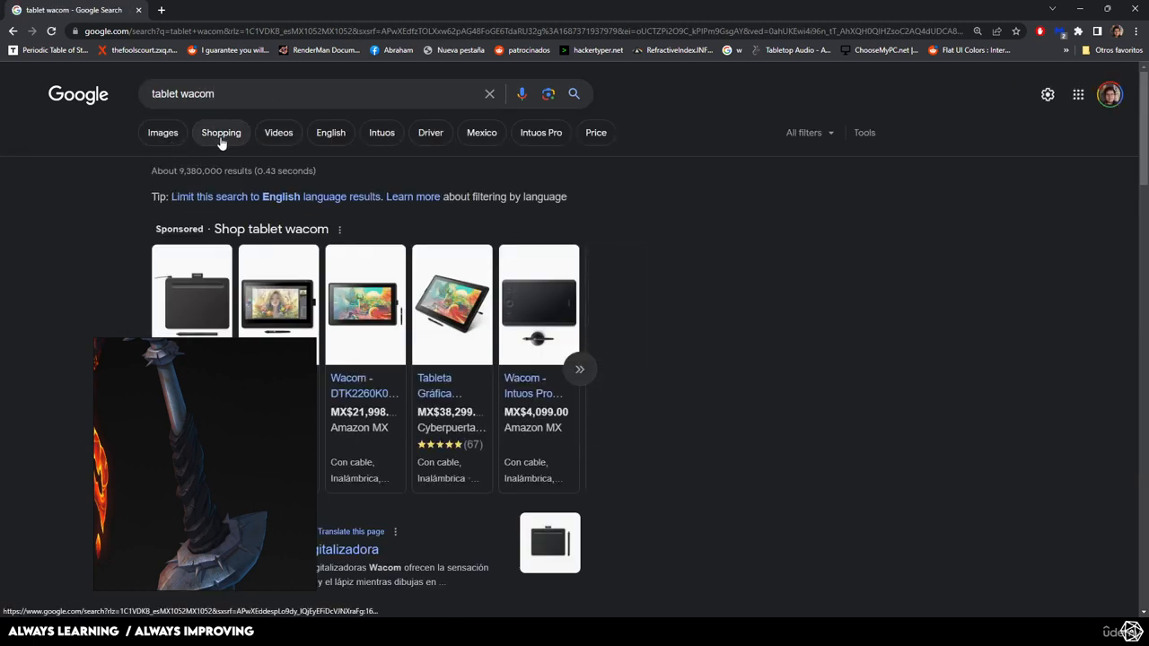
# - Browse the image results for Wacom pen tablets and return to Blender
pyautogui.click(170, 138)
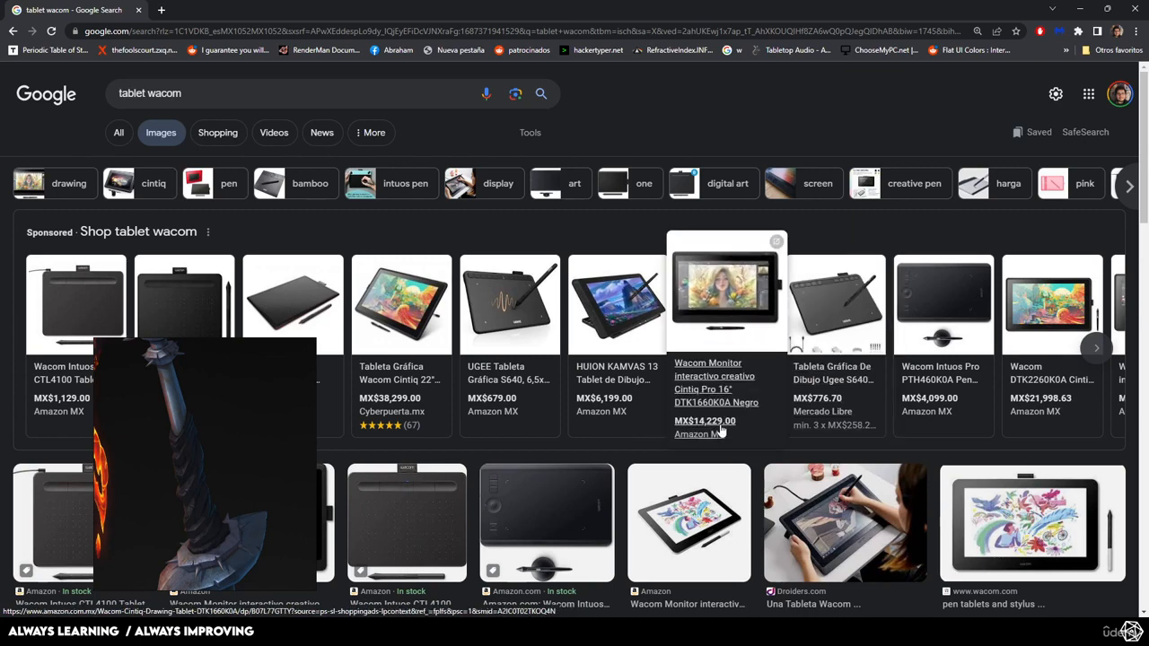
pyautogui.scroll(-2, 731, 477)
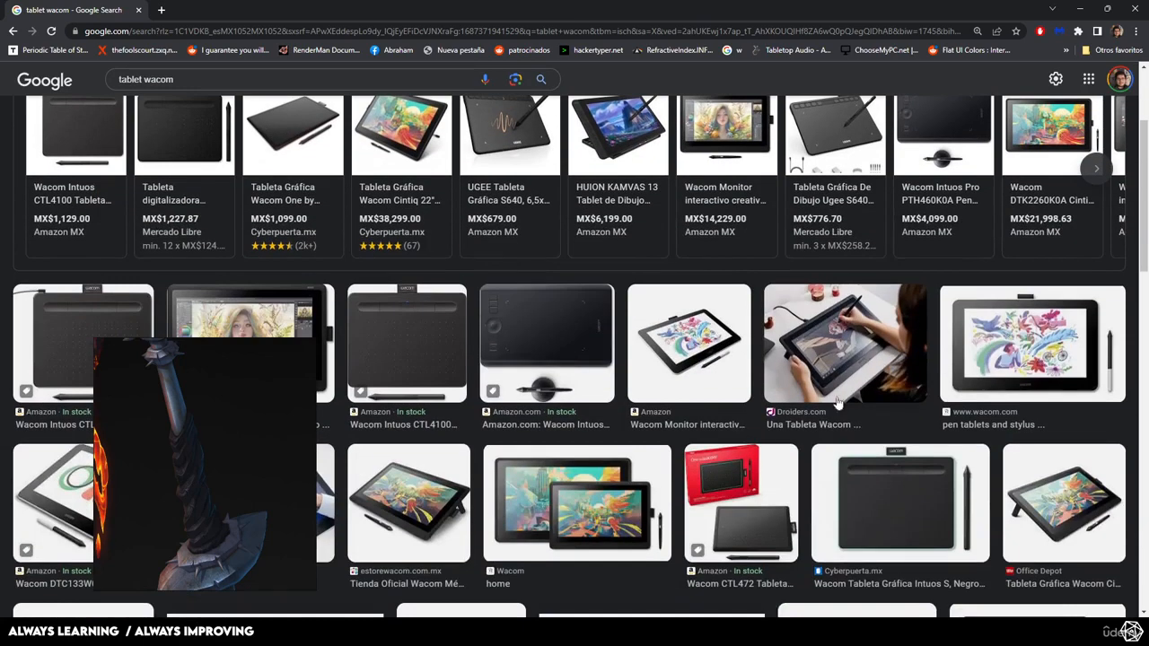
pyautogui.scroll(2, 655, 311)
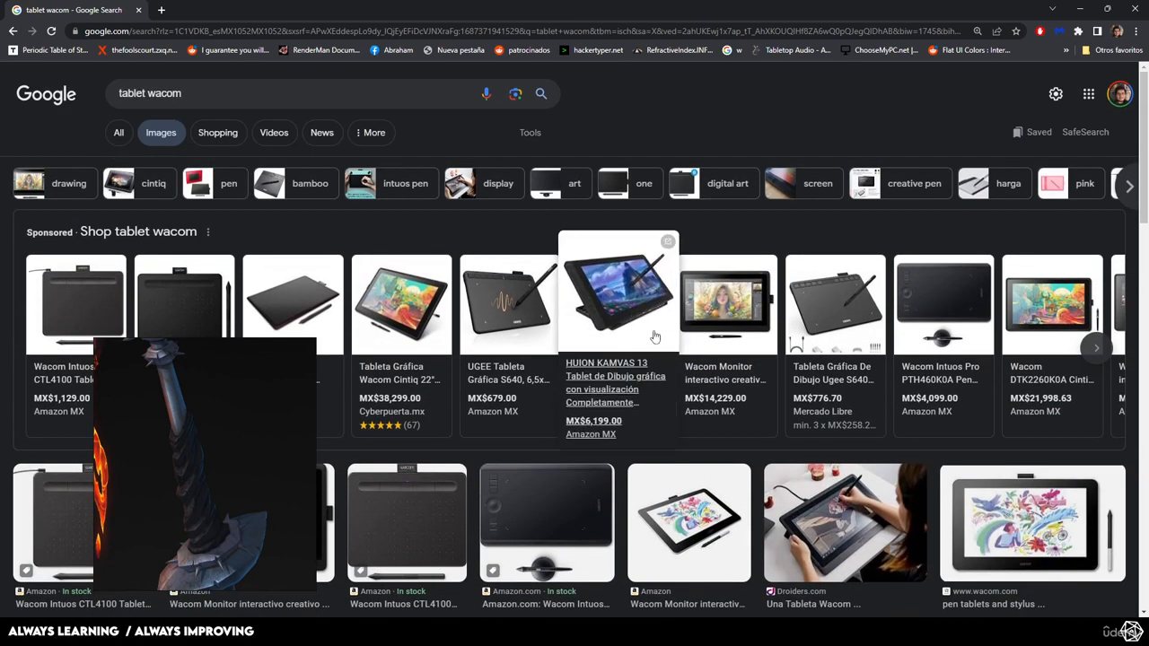
pyautogui.scroll(-3, 574, 377)
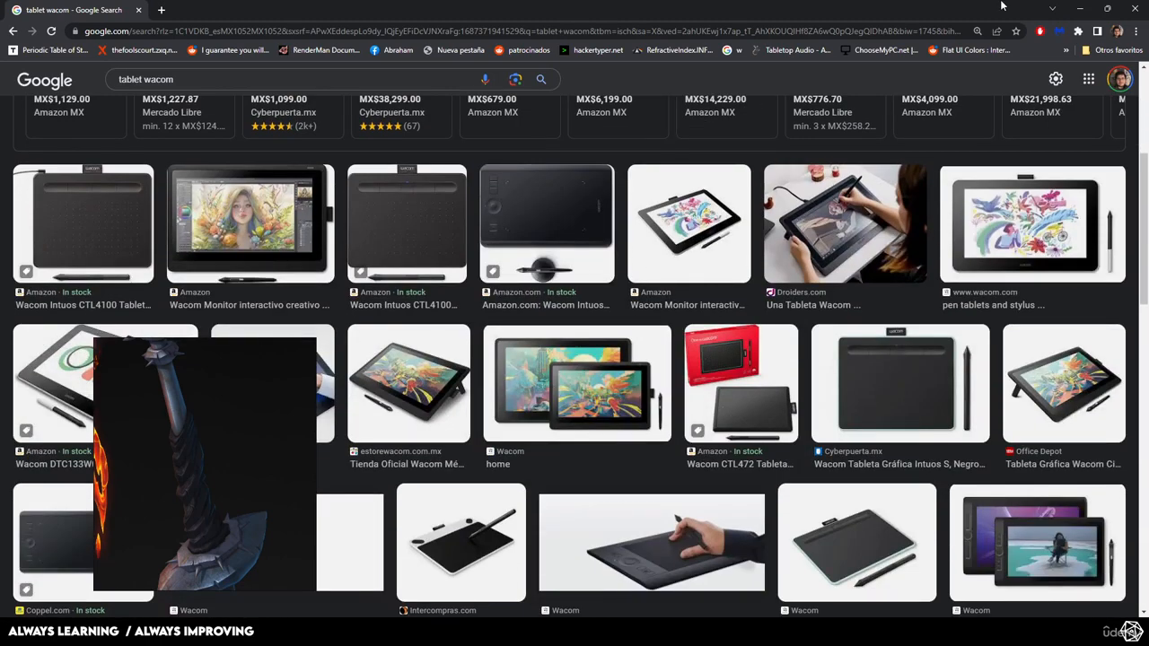
pyautogui.click(1079, 8)
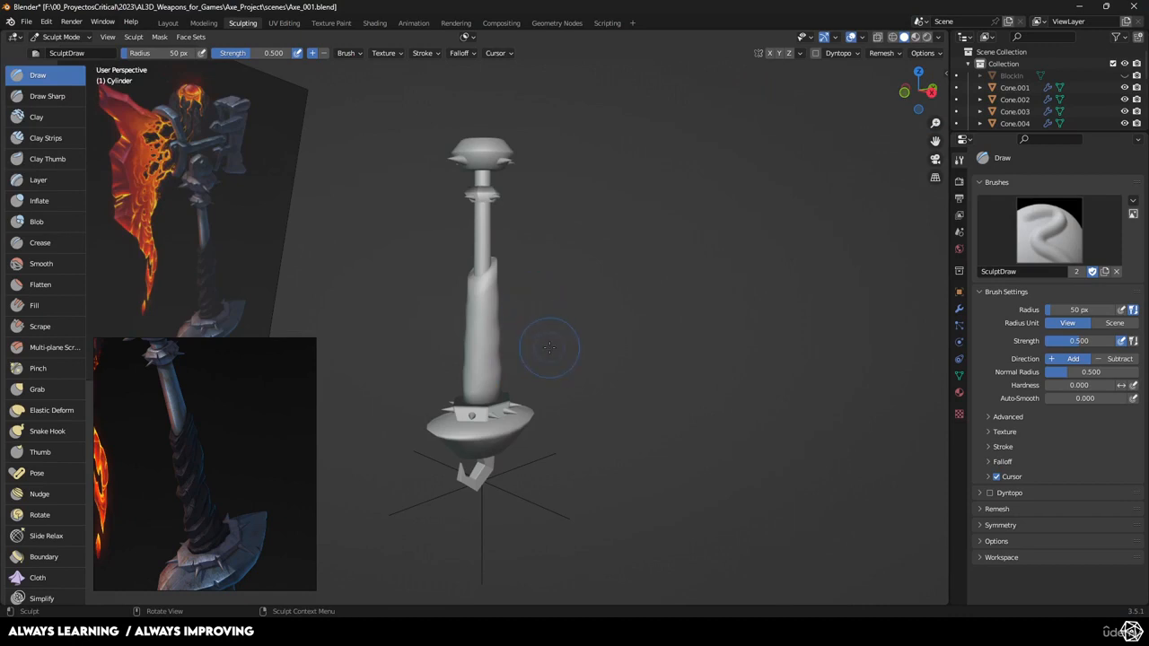
# - Add a UV sphere in the Layout workspace and move it into the empty space beside the axe handle
pyautogui.scroll(5, 548, 347)
pyautogui.moveTo(564, 321); pyautogui.dragTo(563, 338, button='middle')
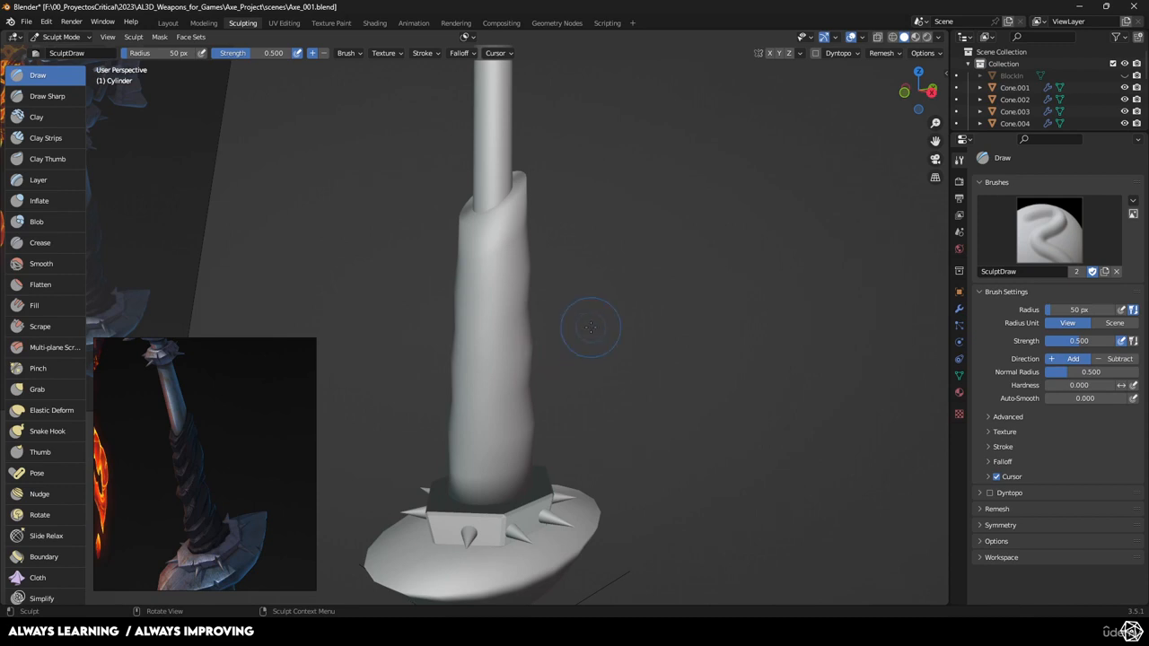
pyautogui.click(165, 24)
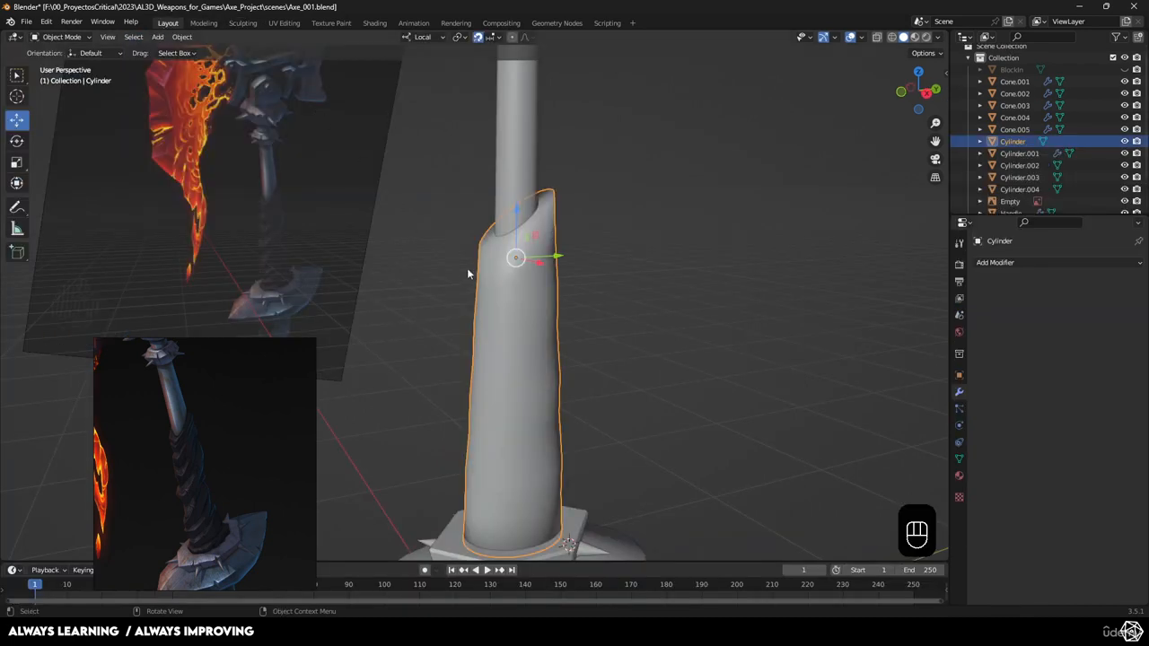
pyautogui.scroll(-5, 629, 296)
pyautogui.click(628, 297)
pyautogui.hotkey('shift', 'a')
pyautogui.moveTo(617, 305)
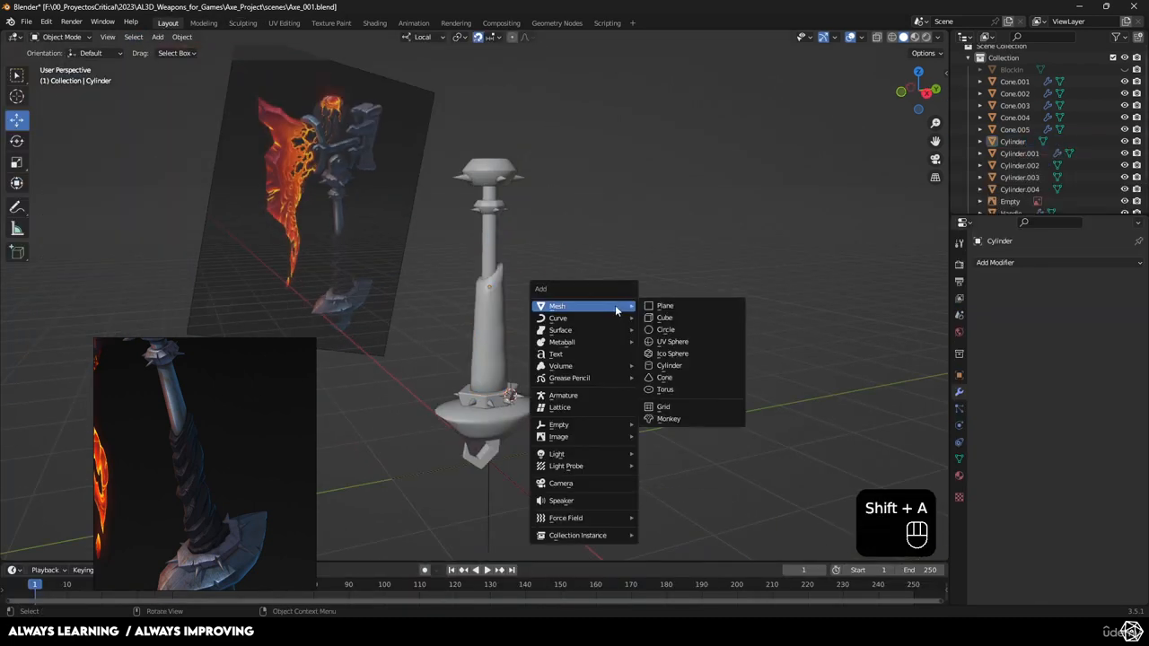
pyautogui.click(666, 343)
pyautogui.press('g')
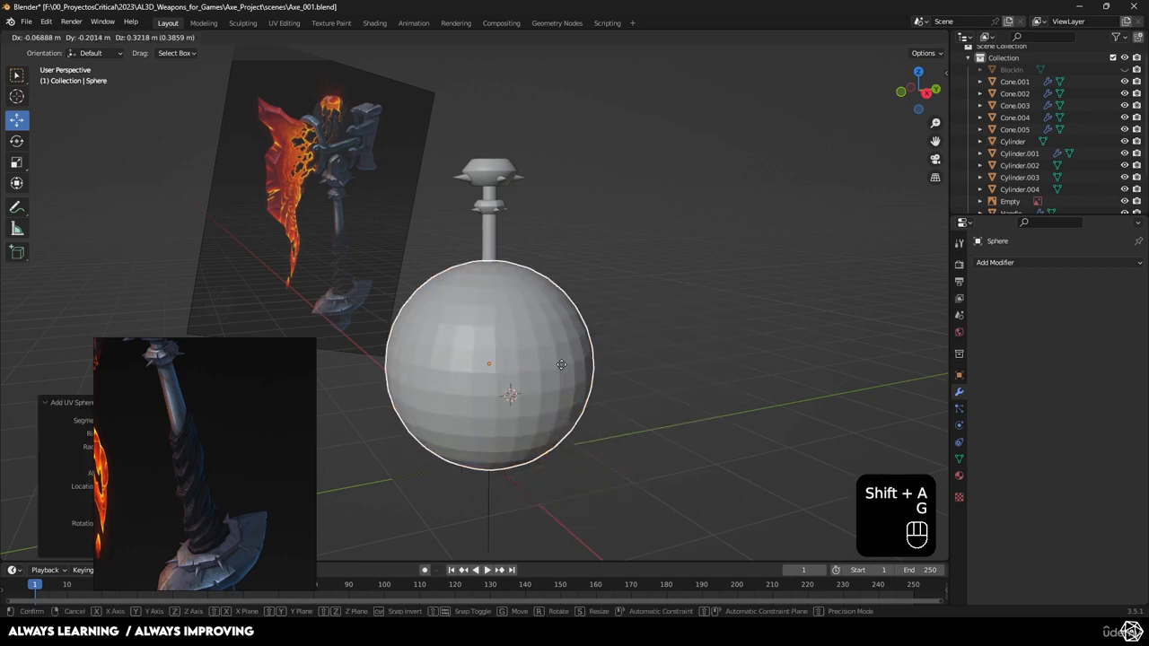
pyautogui.click(781, 229)
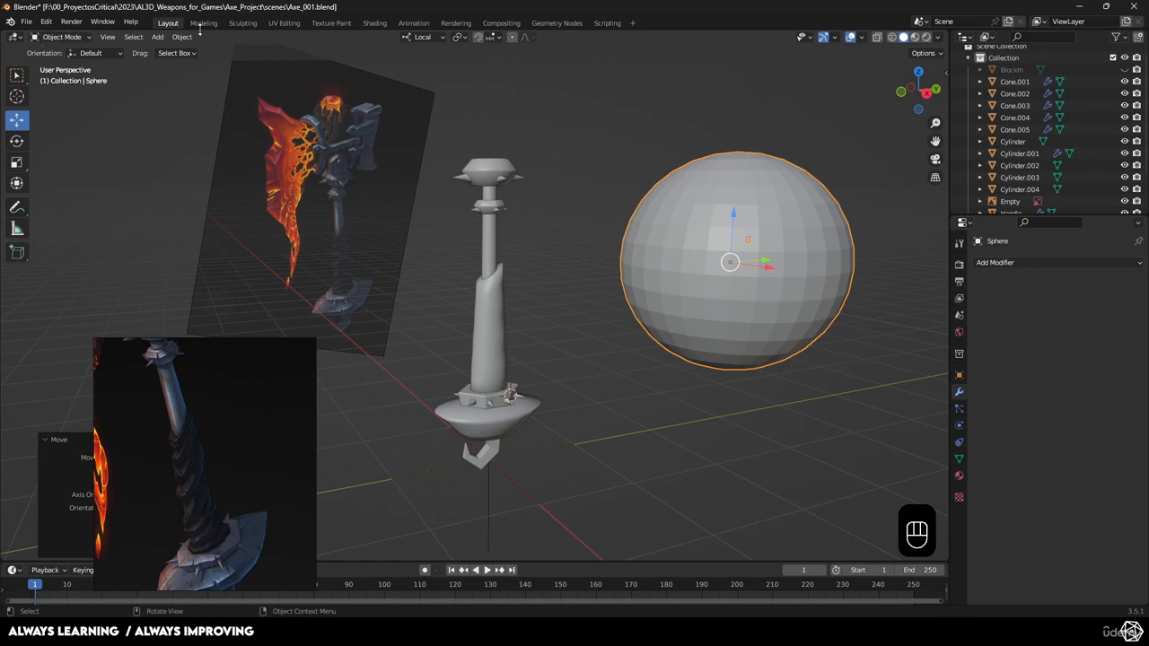
# - Sculpt a test stroke down the front of the UV sphere with the Draw brush in the Sculpting workspace
pyautogui.click(242, 23)
pyautogui.keyDown('shift'); pyautogui.moveTo(539, 188); pyautogui.dragTo(363, 248, button='middle'); pyautogui.keyUp('shift')
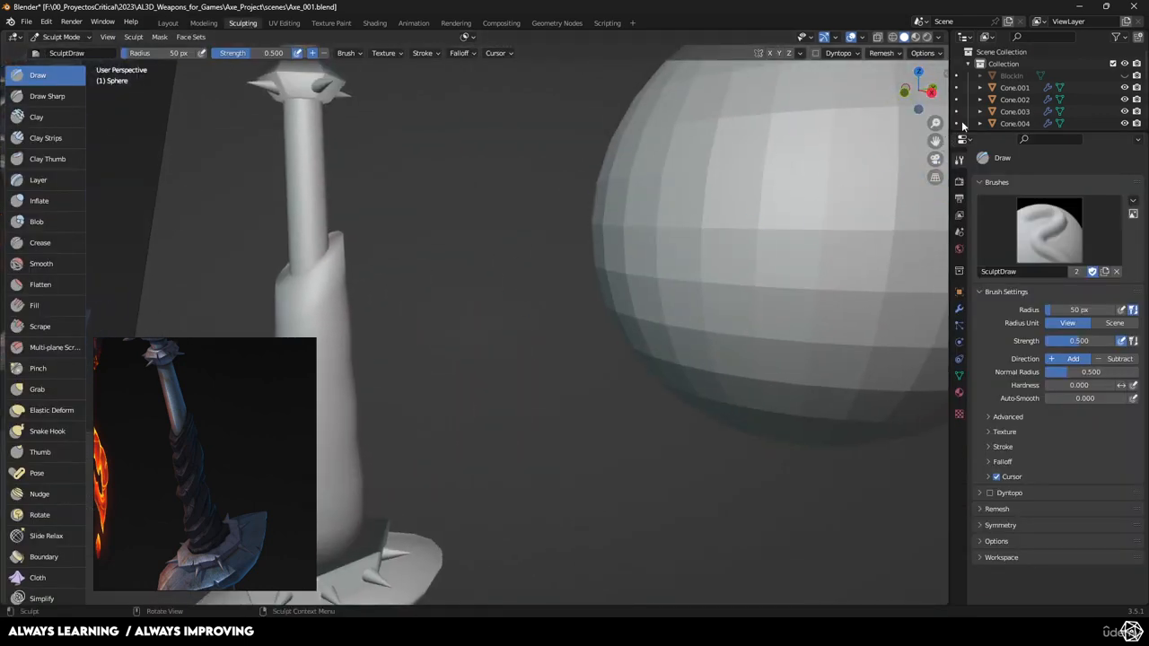
pyautogui.scroll(-6, 982, 102)
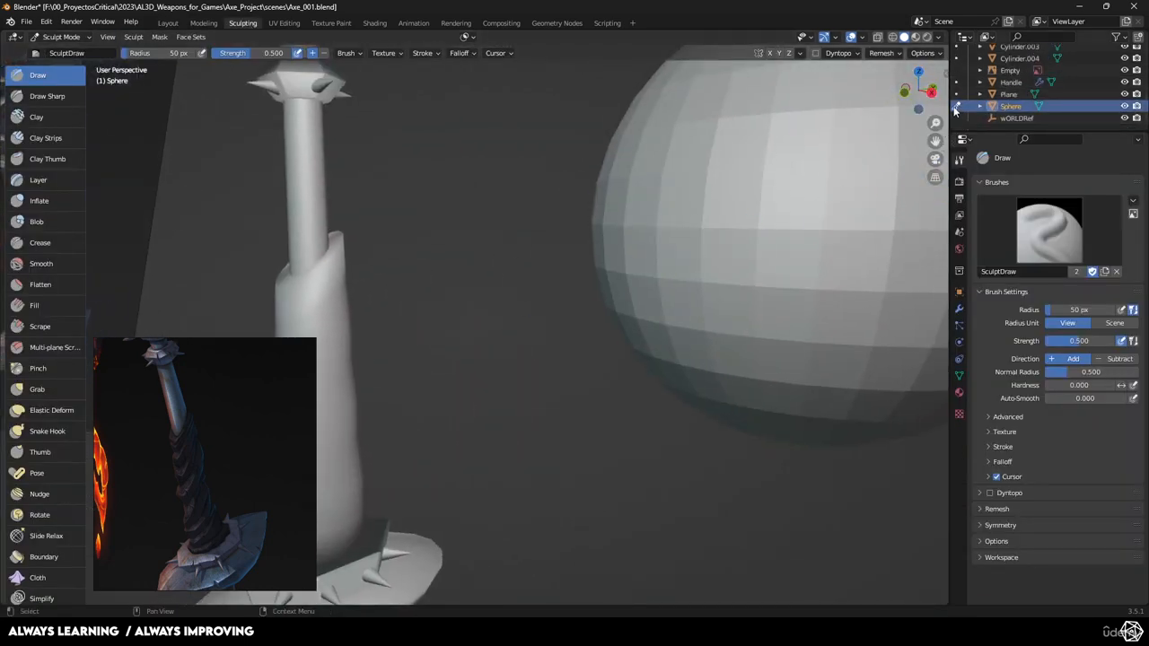
pyautogui.keyDown('shift'); pyautogui.moveTo(738, 218); pyautogui.dragTo(558, 268, button='middle'); pyautogui.keyUp('shift')
pyautogui.scroll(-7, 703, 275)
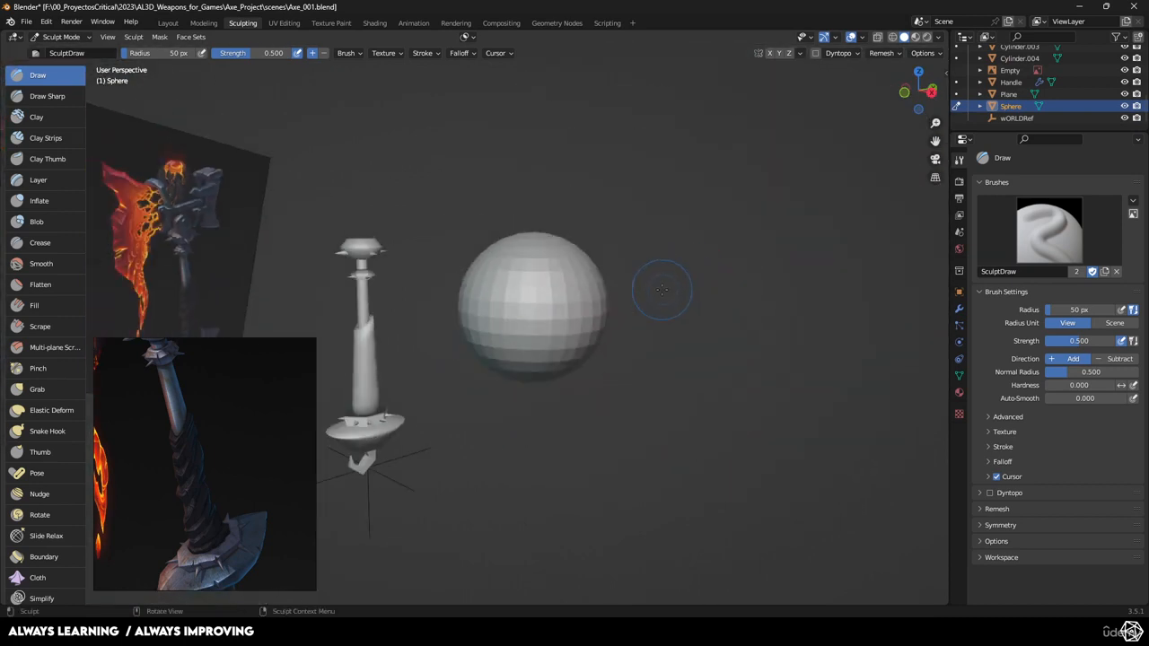
pyautogui.scroll(2, 698, 269)
pyautogui.scroll(2, 687, 276)
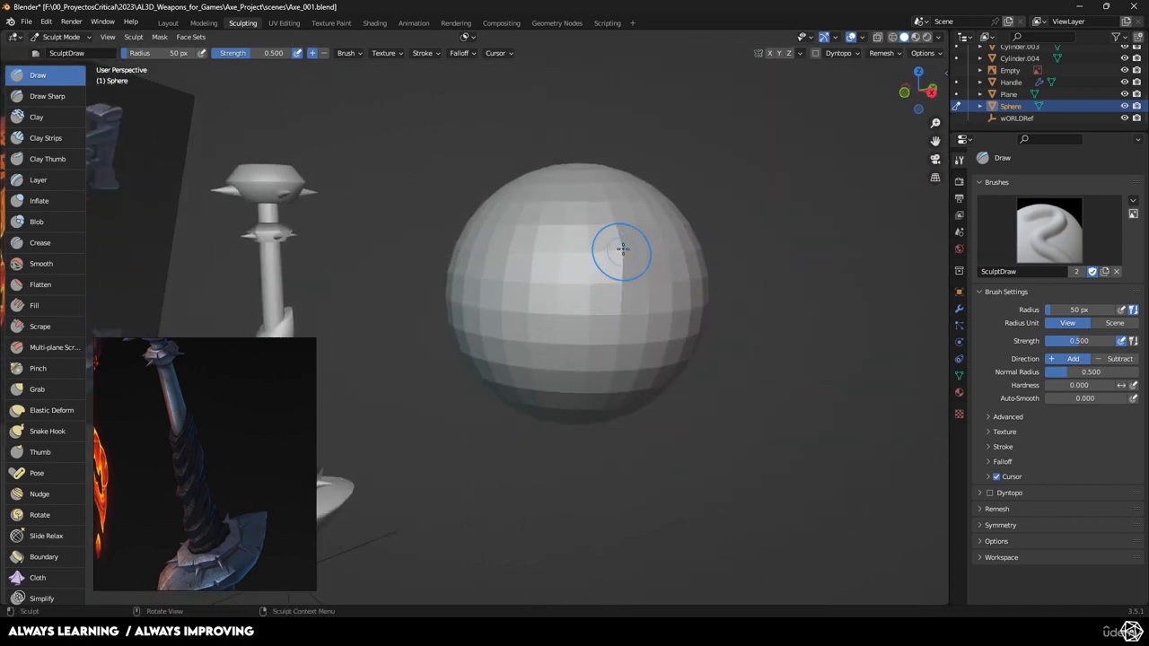
pyautogui.moveTo(613, 239)
pyautogui.mouseDown()
pyautogui.moveTo(597, 251)
pyautogui.moveTo(593, 290)
pyautogui.moveTo(662, 309)
pyautogui.moveTo(675, 260)
pyautogui.moveTo(579, 270)
pyautogui.moveTo(606, 285)
pyautogui.moveTo(635, 352)
pyautogui.mouseUp()
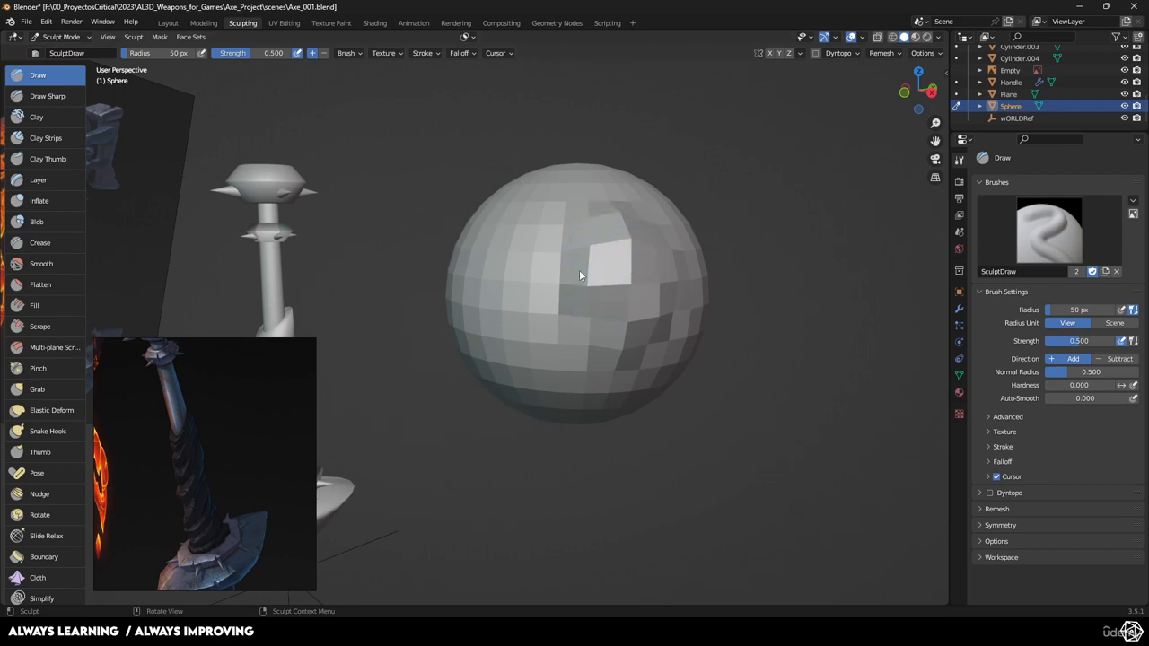
pyautogui.moveTo(748, 269); pyautogui.dragTo(750, 272)
pyautogui.press('e')
pyautogui.rightClick(721, 172)
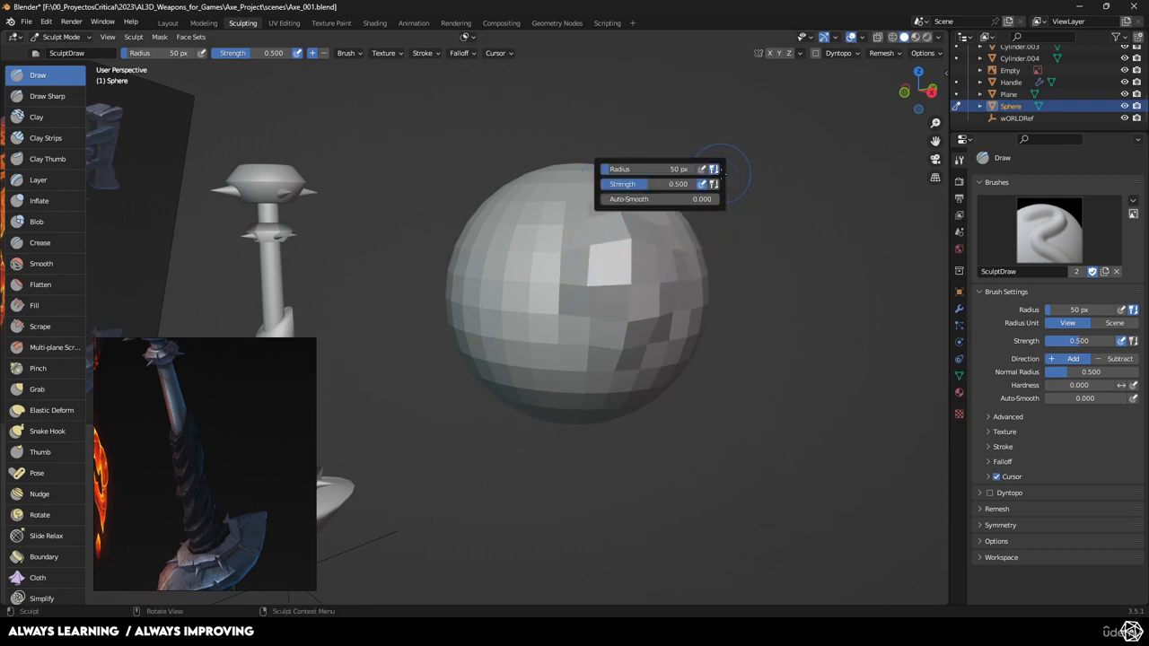
pyautogui.click(736, 163)
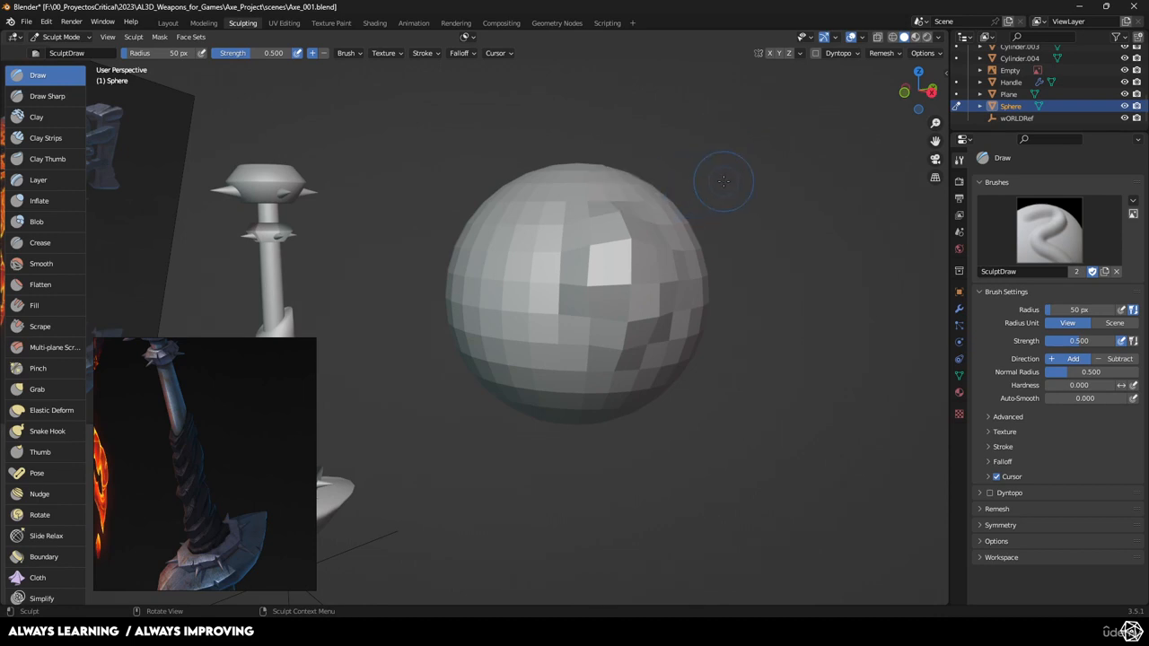
pyautogui.press('e')
pyautogui.moveTo(806, 314); pyautogui.dragTo(764, 347, button='middle')
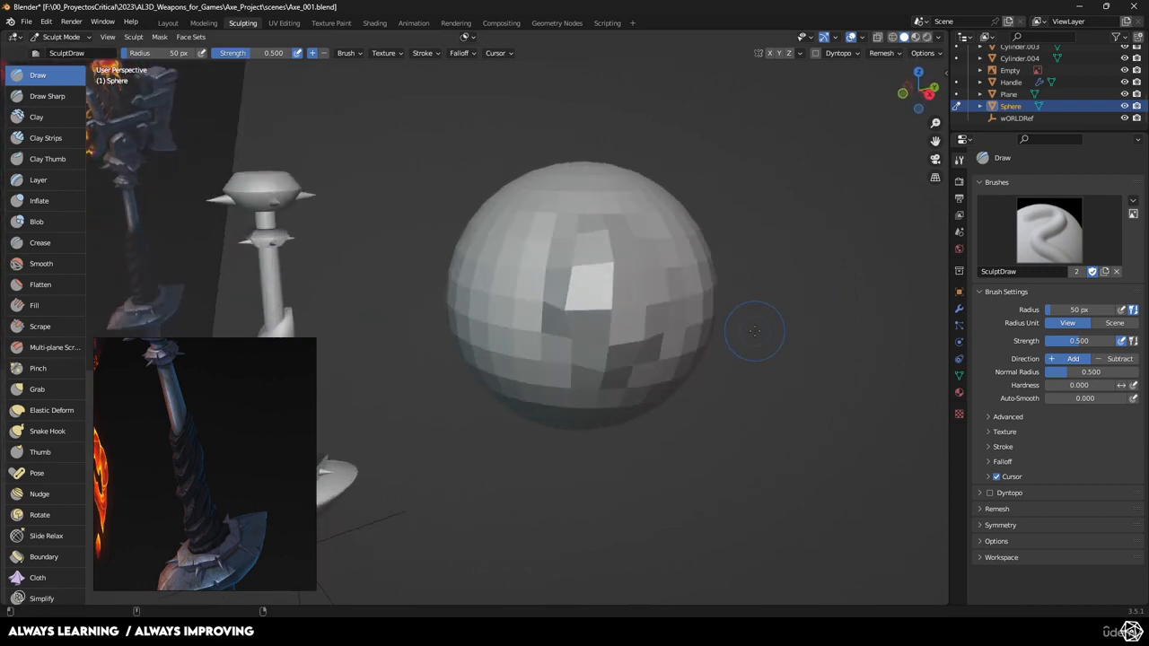
# - Search Windows for HuionTablet, open the app and show the pen display's Working Area
pyautogui.press('super')
pyautogui.write('wac')
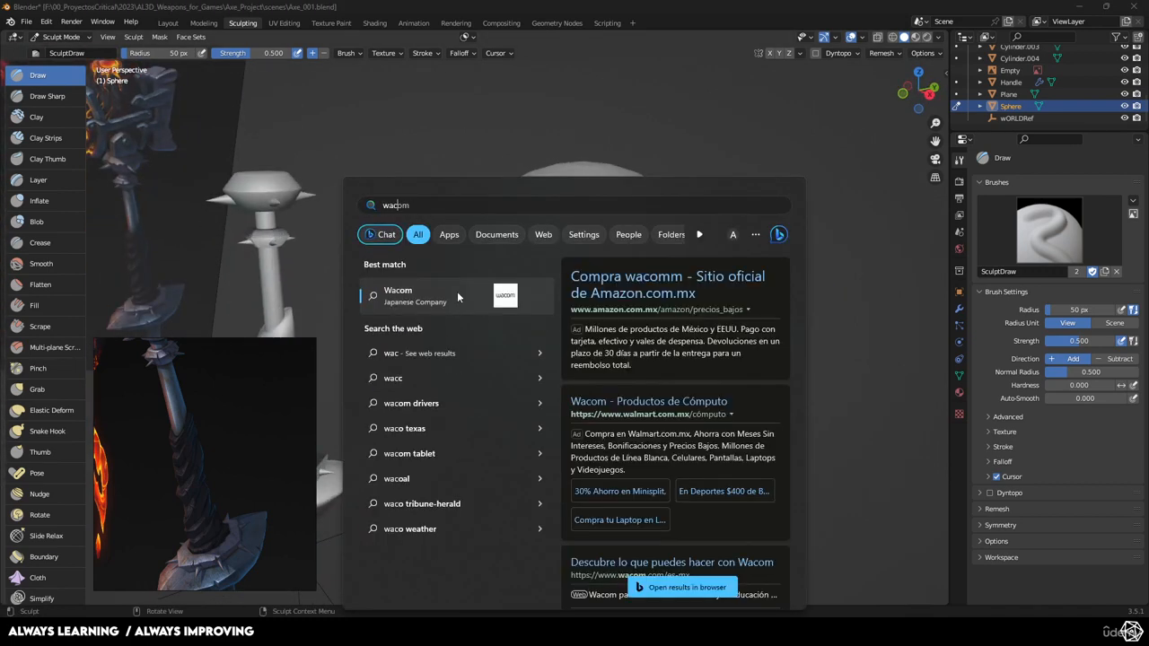
pyautogui.press('BackSpace')
pyautogui.press('BackSpace')
pyautogui.press('BackSpace')
pyautogui.write('huionTablet')
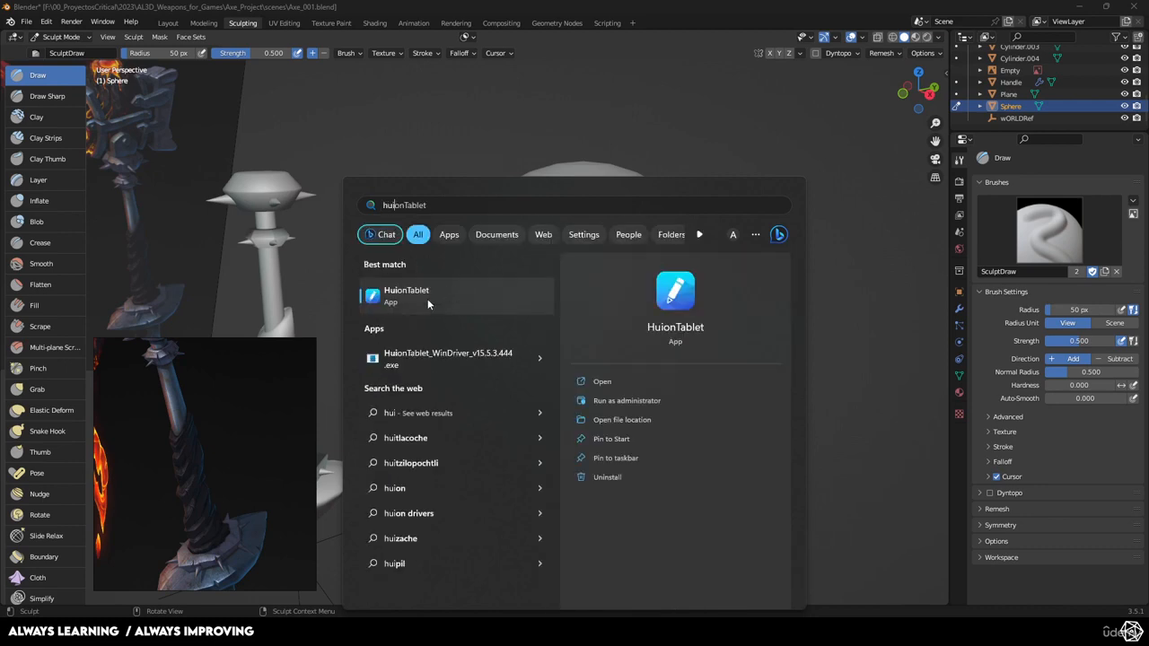
pyautogui.click(427, 298)
pyautogui.click(459, 165)
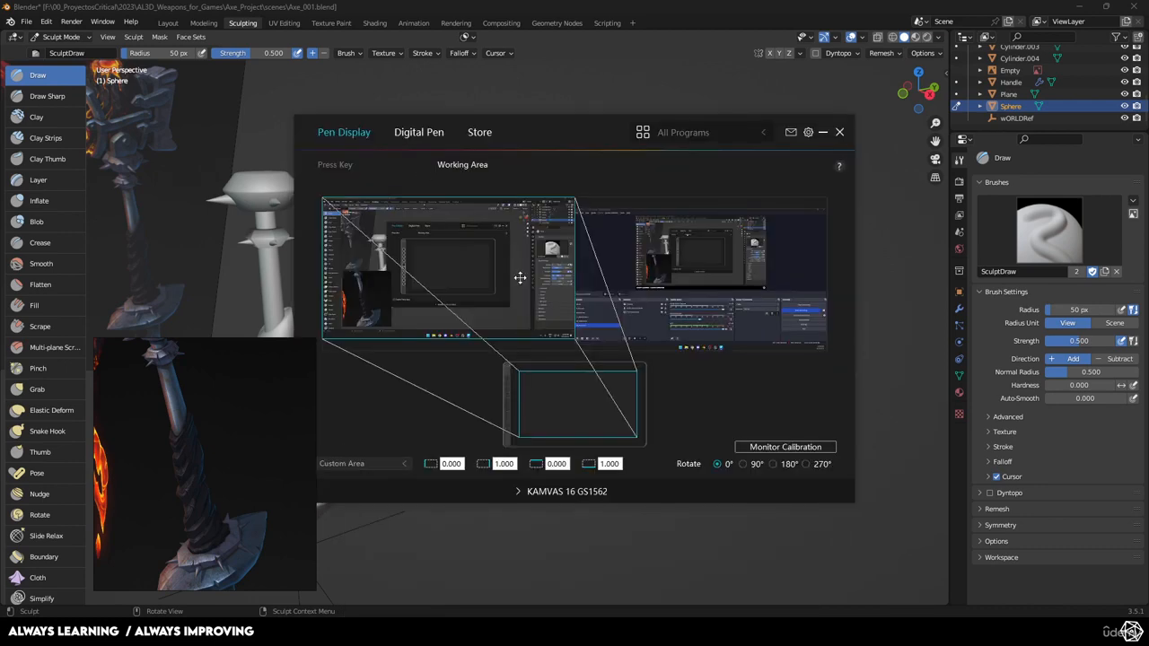
# - Assign Mouse Middle Button as the mouse key for the digital pen's lower button and return to Blender
pyautogui.click(420, 134)
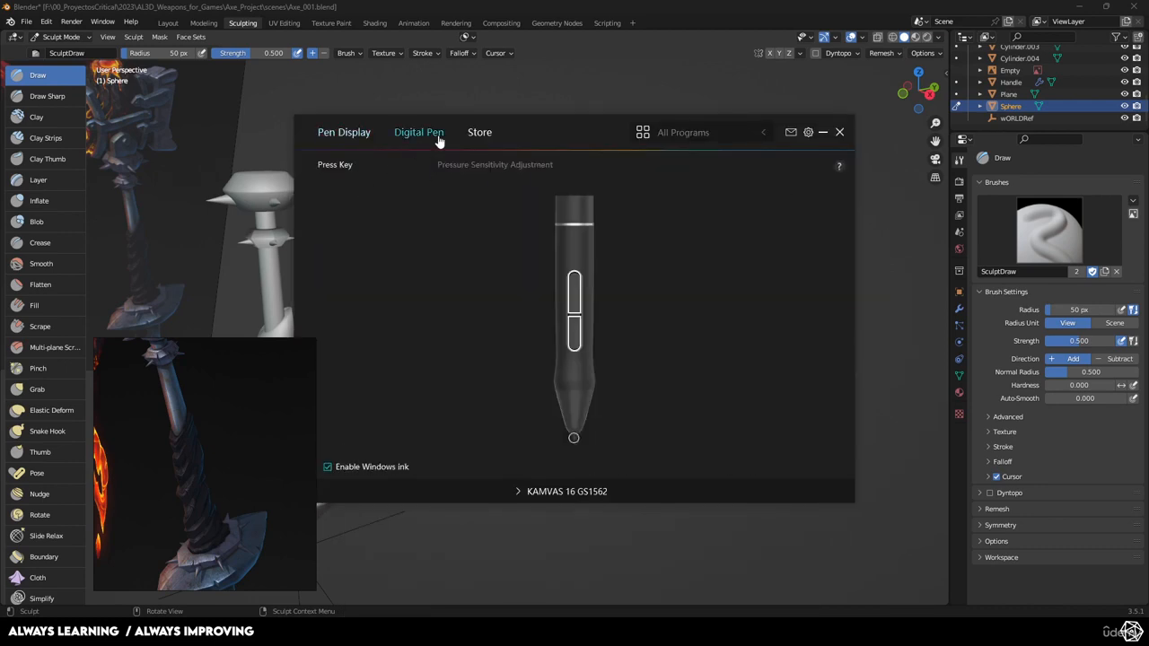
pyautogui.click(574, 332)
pyautogui.click(463, 280)
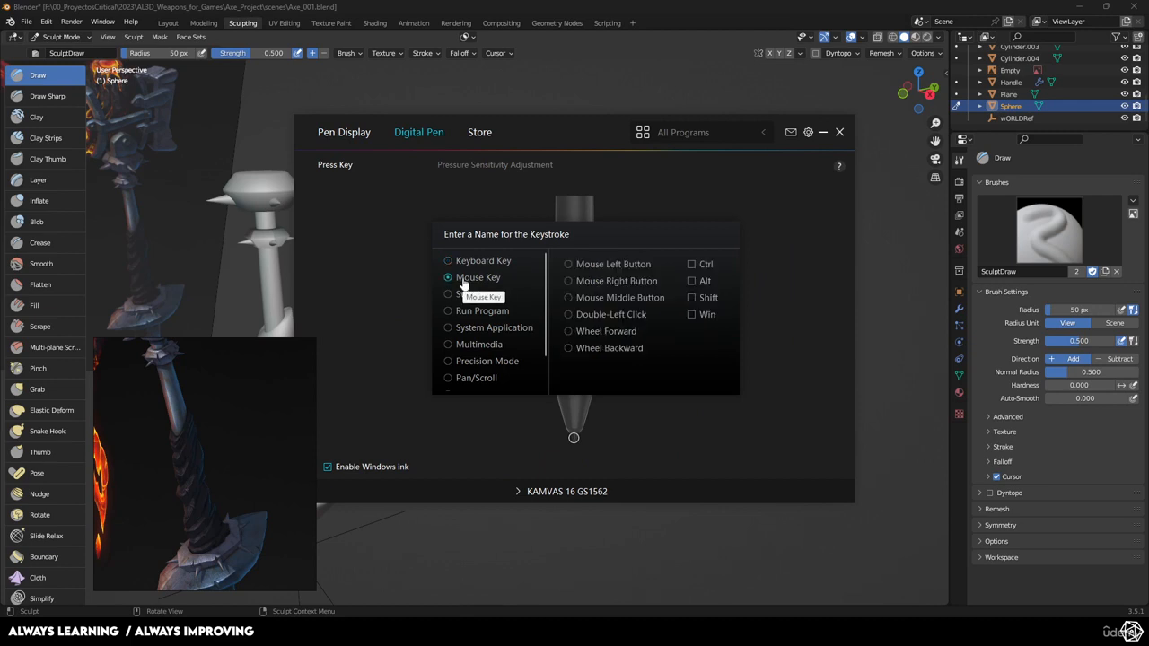
pyautogui.click(839, 132)
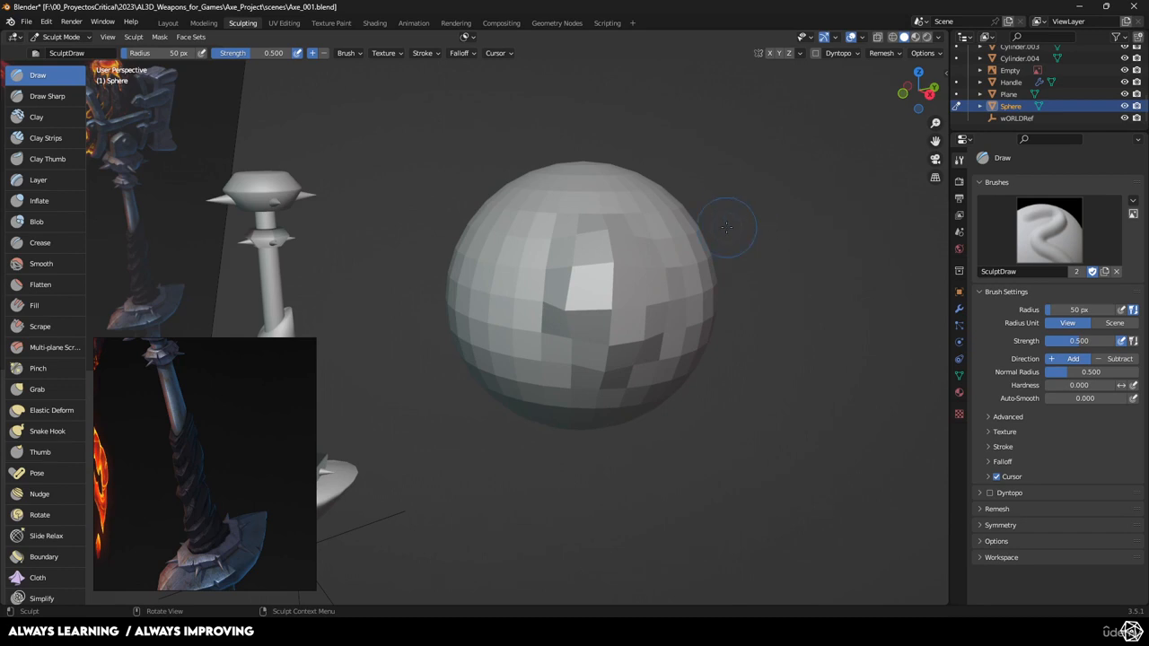
pyautogui.press('e')
pyautogui.press('e')
pyautogui.press('e')
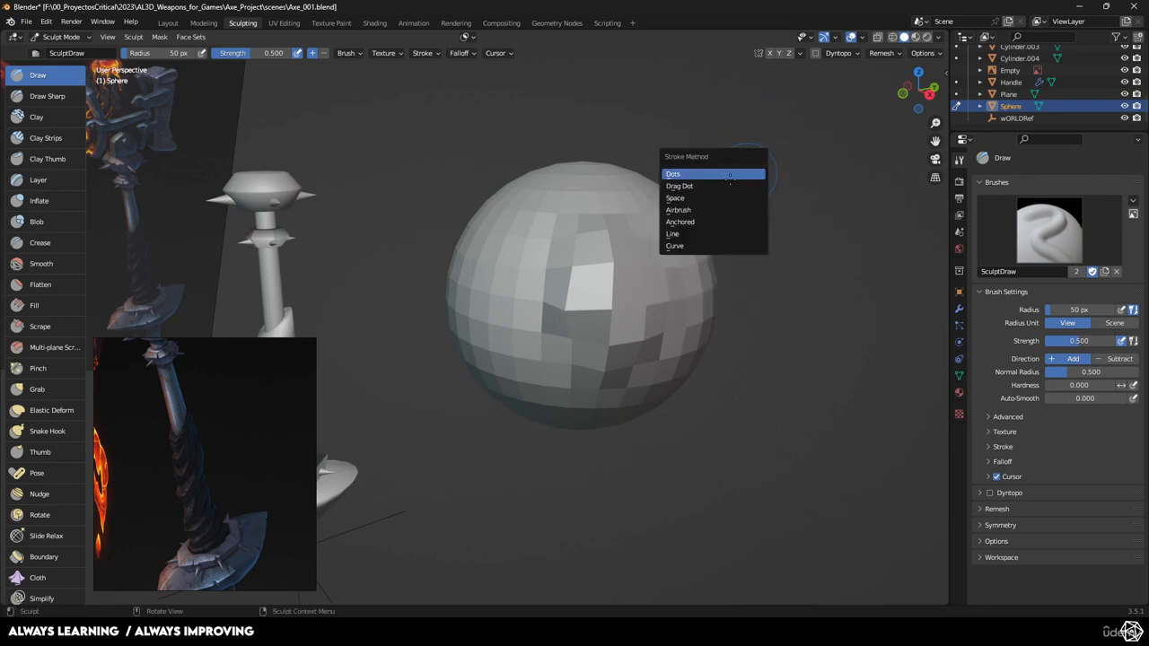
pyautogui.click(715, 631)
pyautogui.click(669, 621)
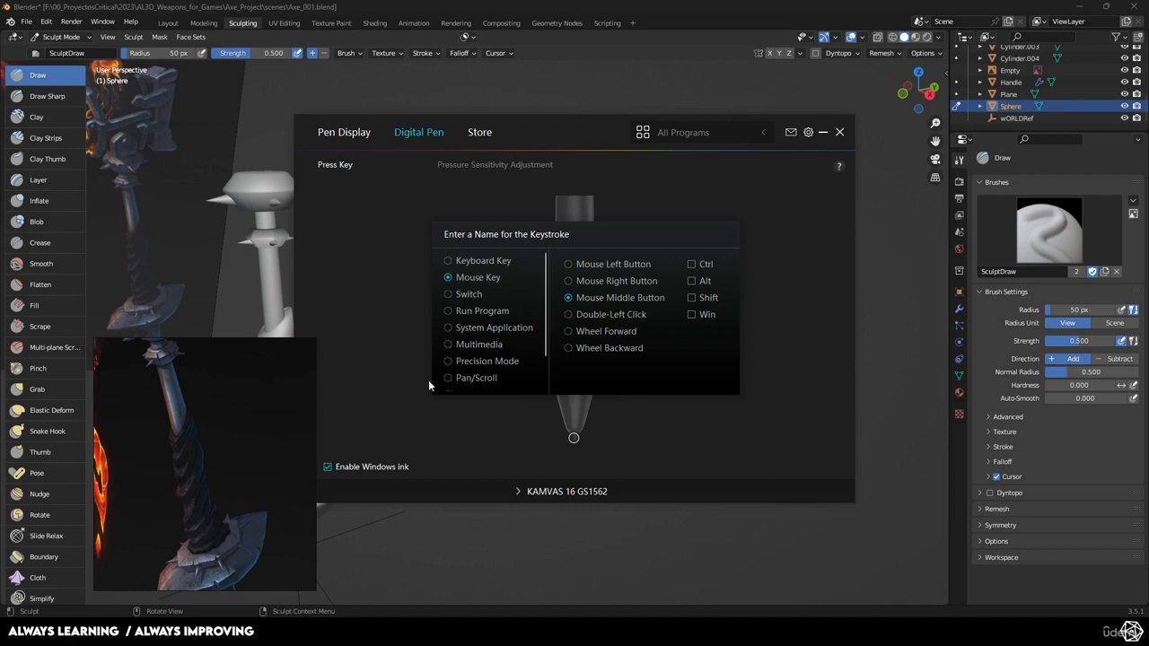
pyautogui.click(631, 460)
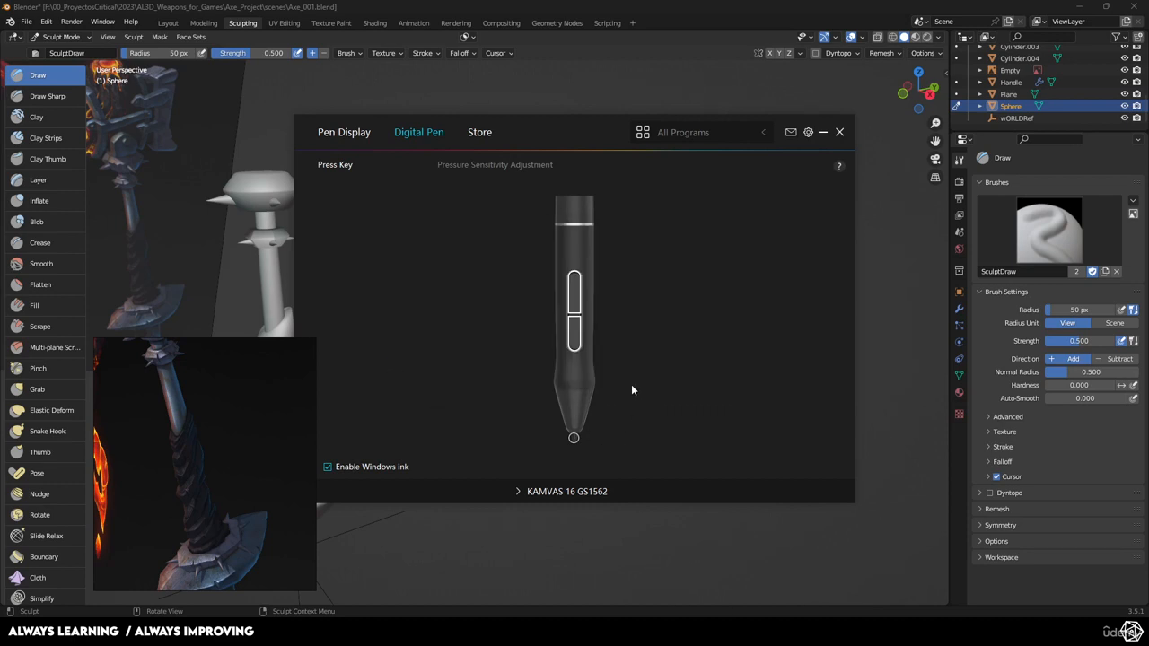
pyautogui.click(884, 249)
# - Check the Screencast Keys add-on settings in the 3D viewport, then collapse them and hide the sidebar
pyautogui.moveTo(721, 298); pyautogui.dragTo(729, 260, button='middle')
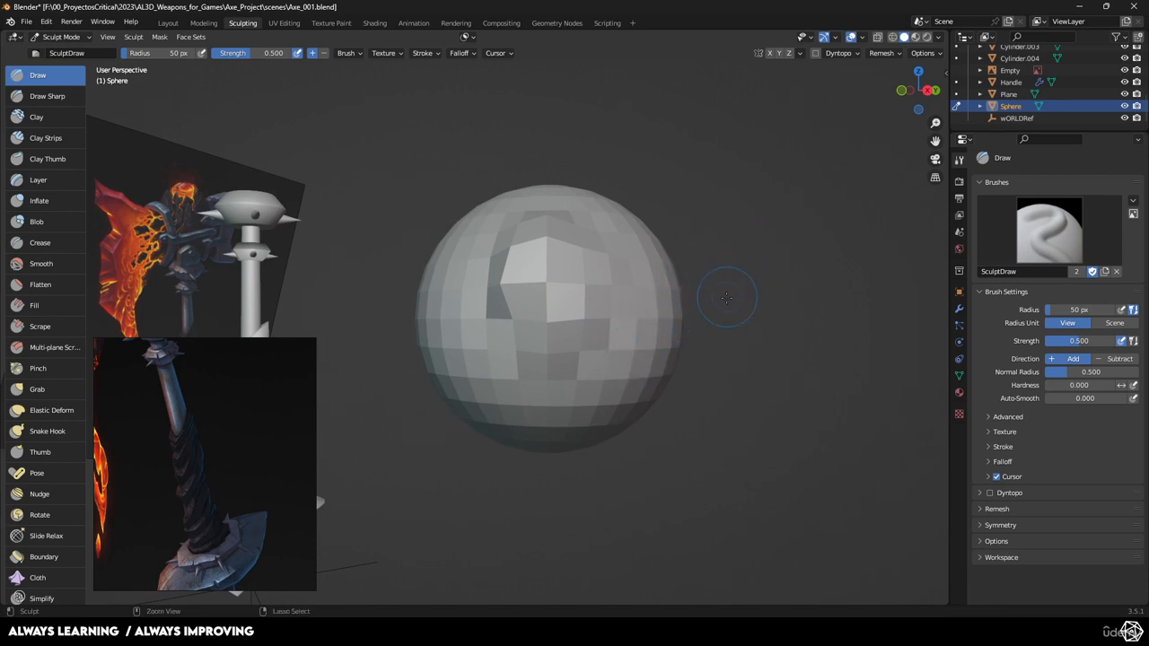
pyautogui.press('n')
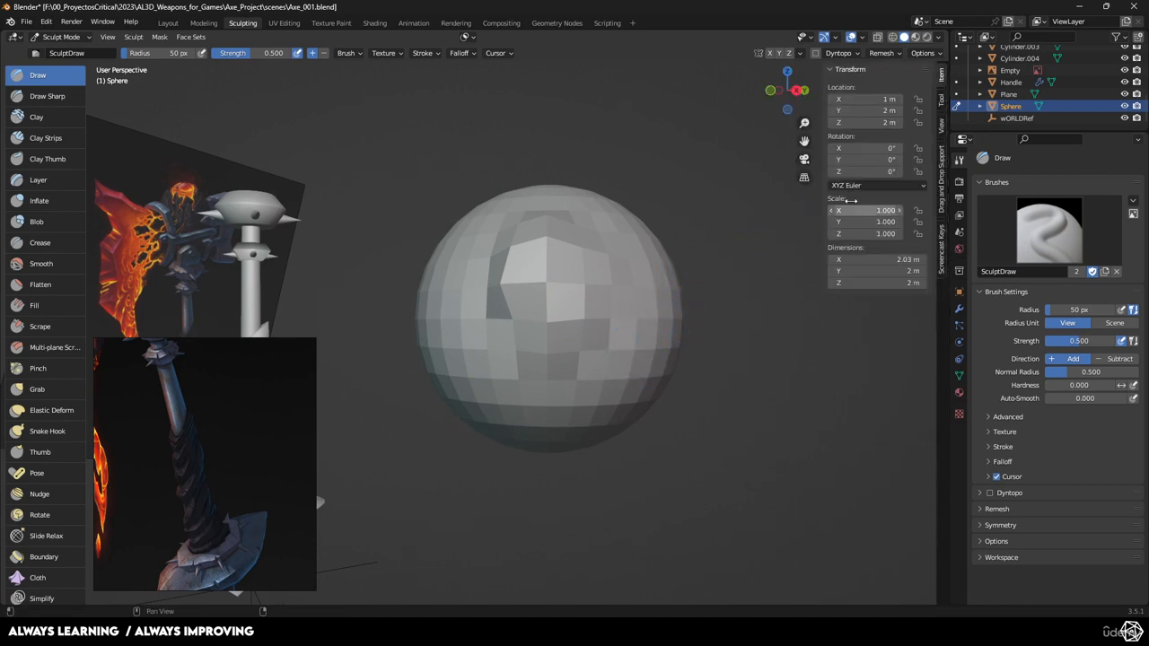
pyautogui.click(942, 247)
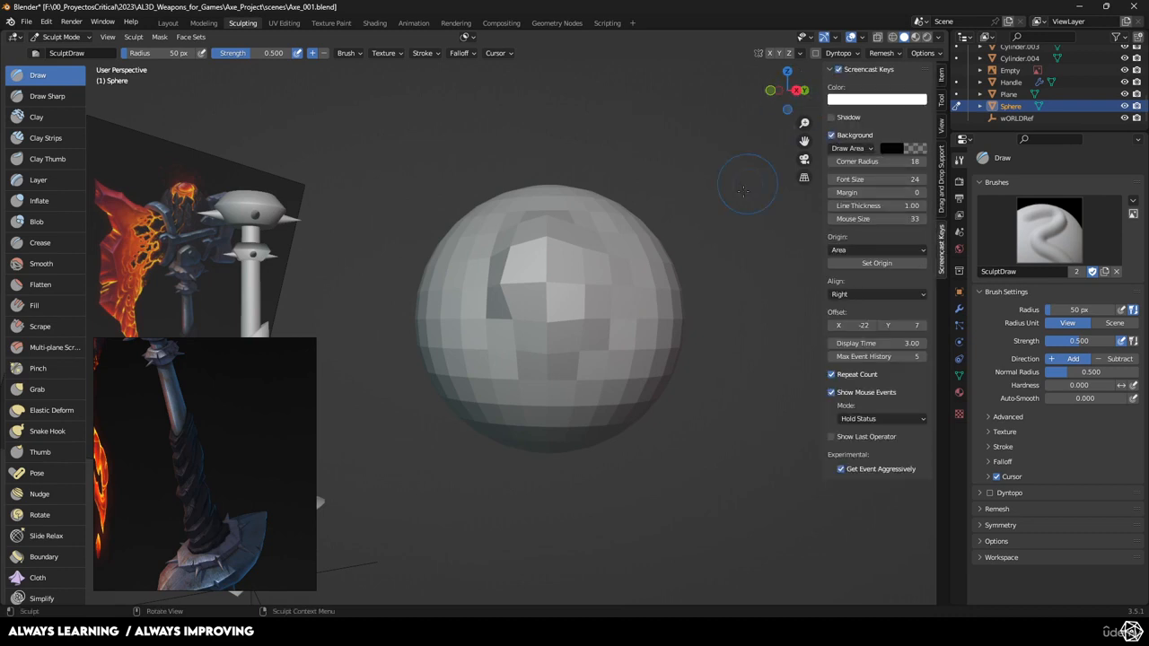
pyautogui.moveTo(733, 300); pyautogui.dragTo(793, 141, button='middle')
pyautogui.click(830, 70)
pyautogui.moveTo(699, 322); pyautogui.dragTo(743, 295, button='middle')
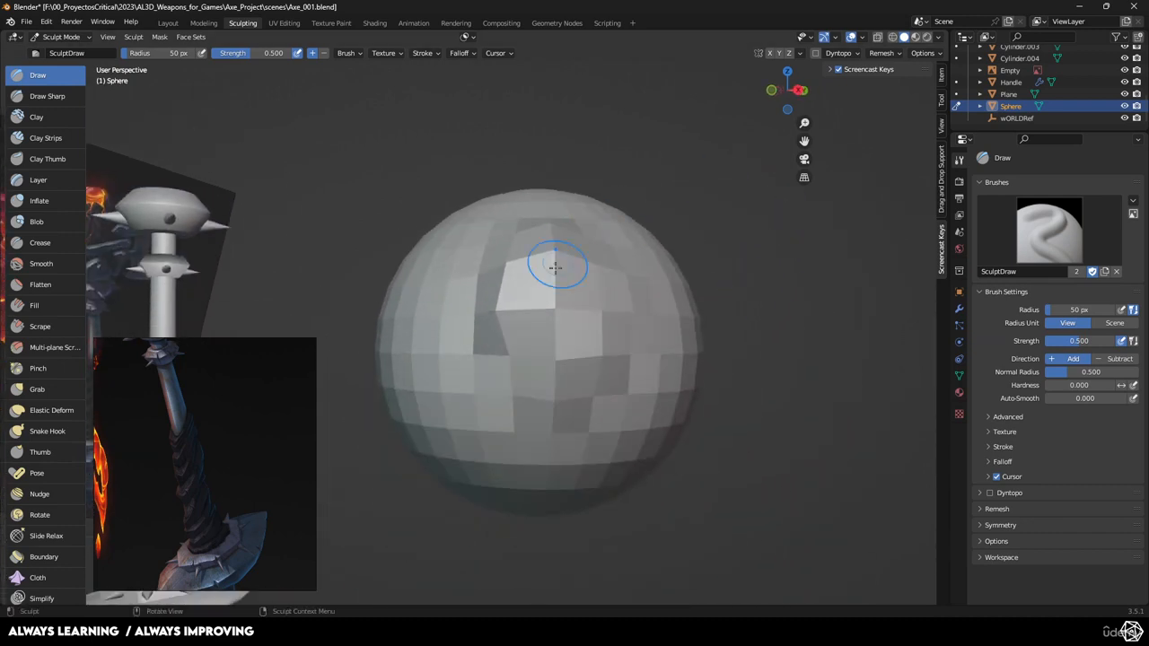
pyautogui.press('n')
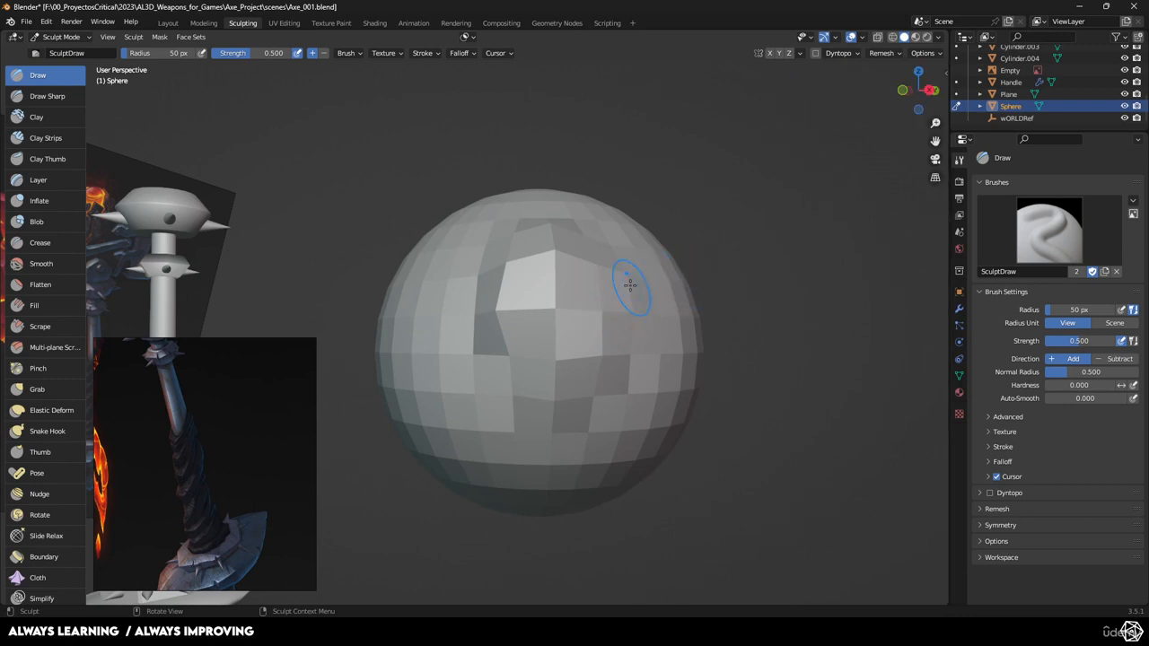
# - Sculpt another Draw brush stroke across the front of the low-poly sphere
pyautogui.moveTo(547, 297)
pyautogui.mouseDown()
pyautogui.moveTo(533, 318)
pyautogui.moveTo(483, 326)
pyautogui.moveTo(640, 318)
pyautogui.mouseUp()
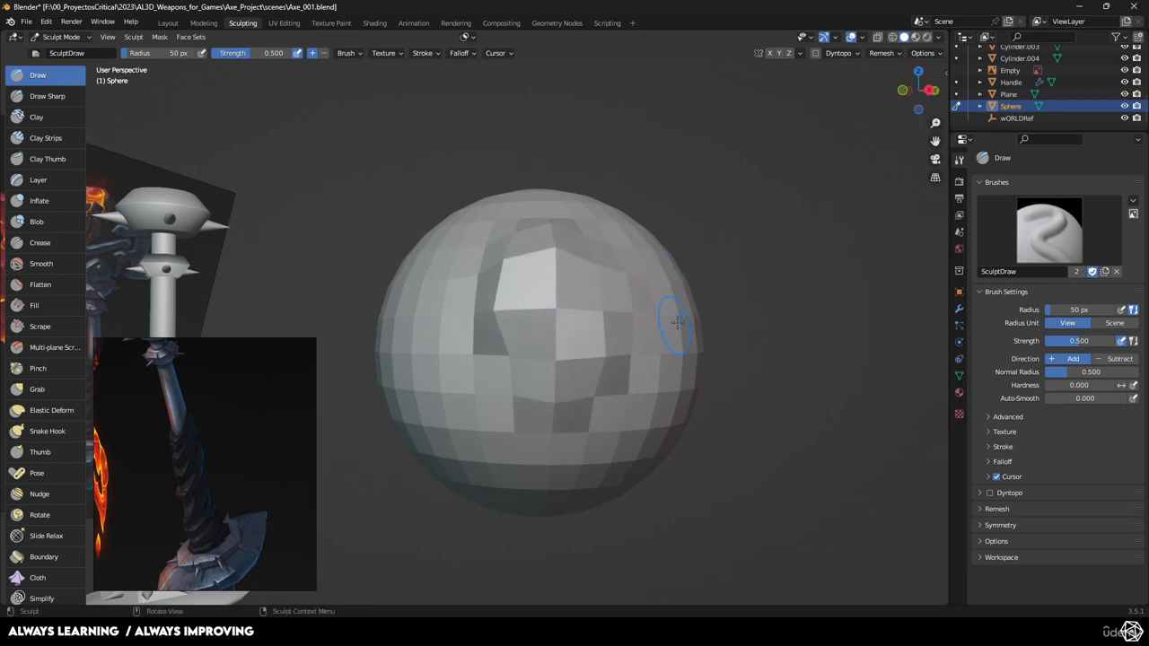
pyautogui.moveTo(676, 321); pyautogui.dragTo(633, 260, button='middle')
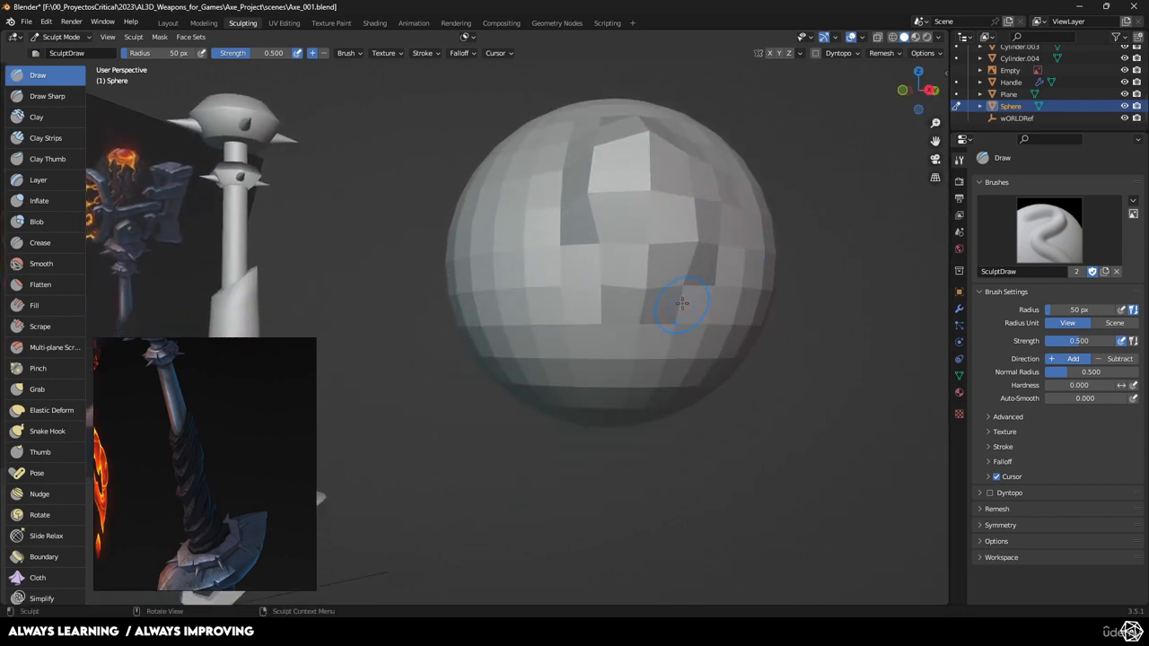
pyautogui.moveTo(682, 300); pyautogui.dragTo(661, 307, button='middle')
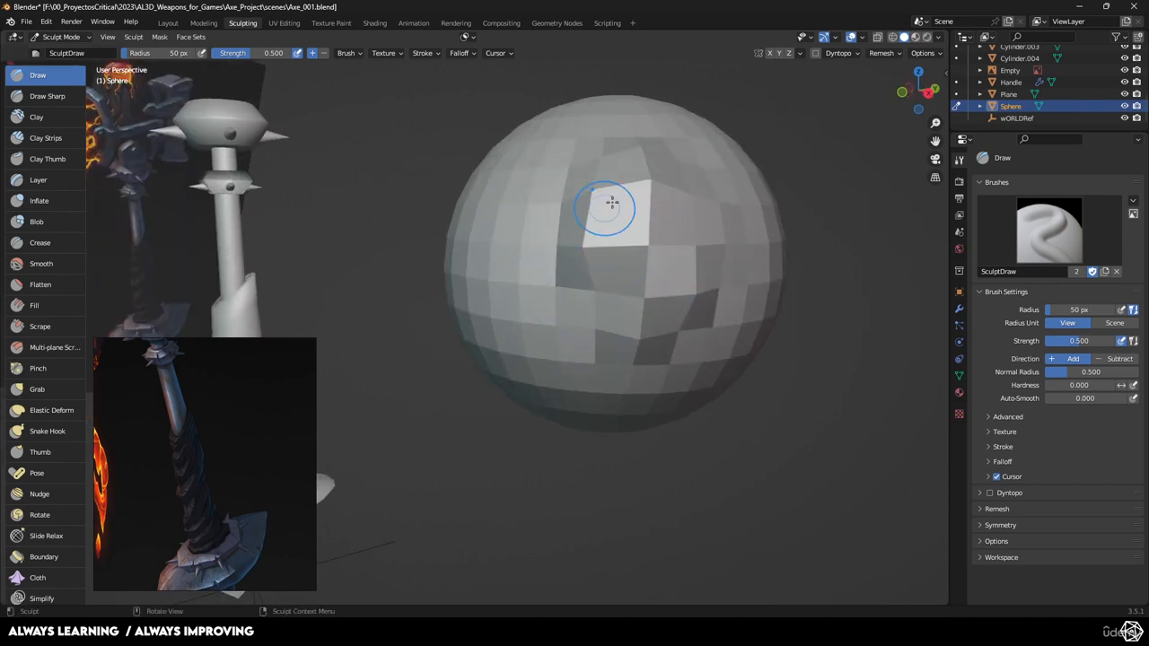
# - Add a Multiresolution modifier to the sphere and subdivide it to sculpt level 3
pyautogui.click(958, 310)
pyautogui.click(987, 178)
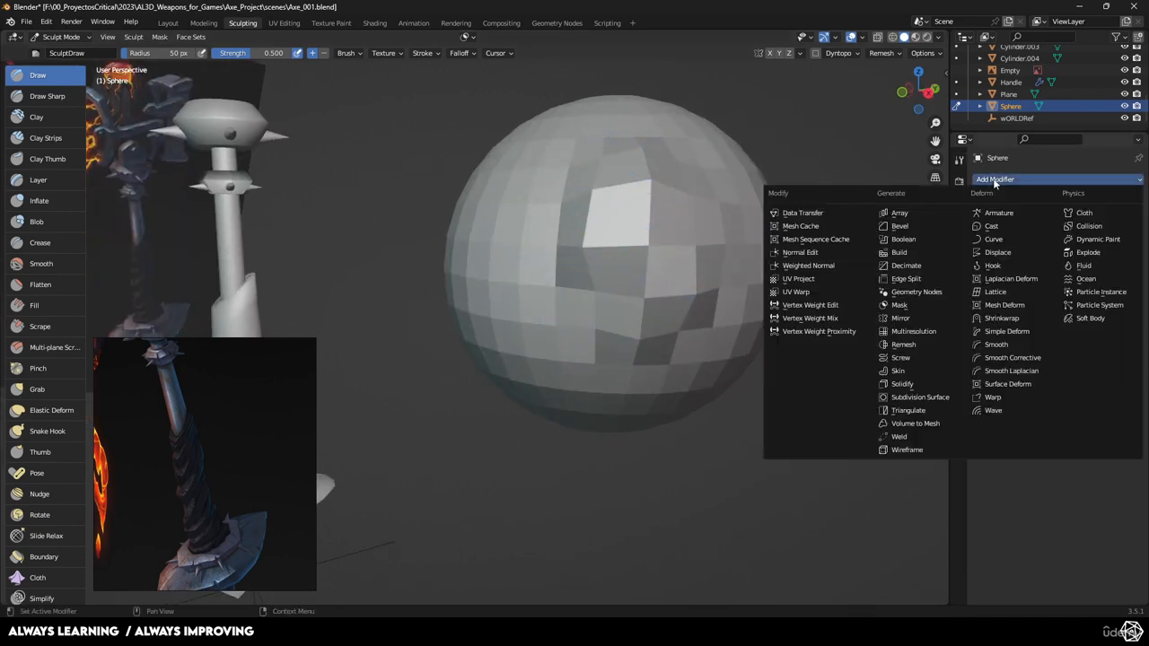
pyautogui.click(917, 333)
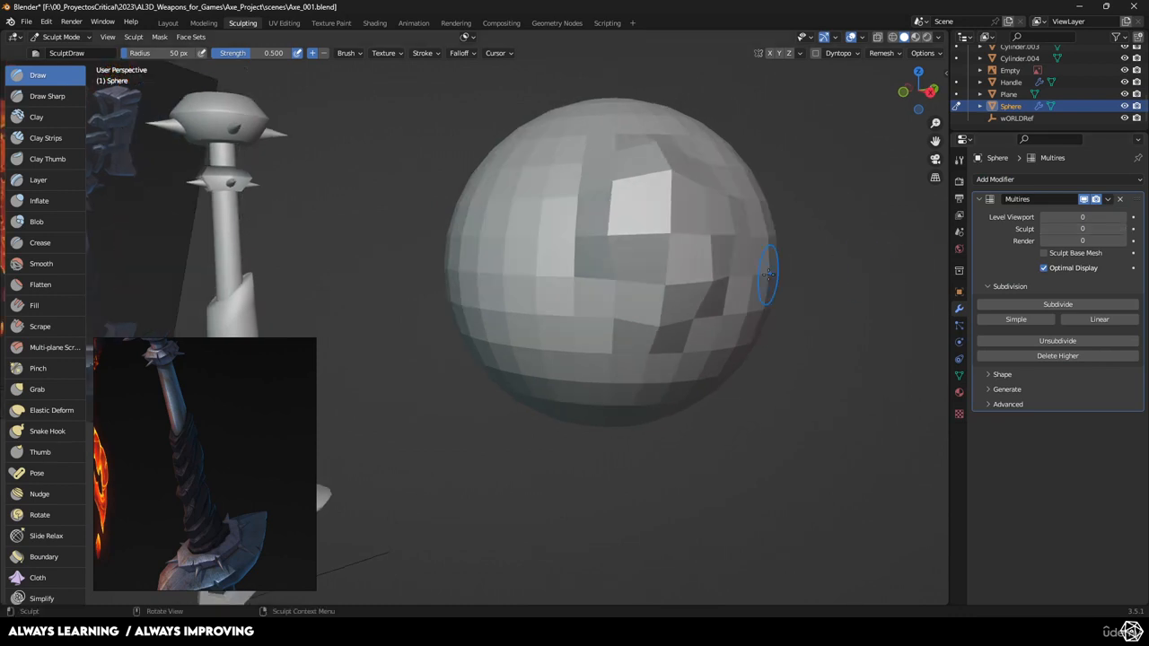
pyautogui.press('Tab')
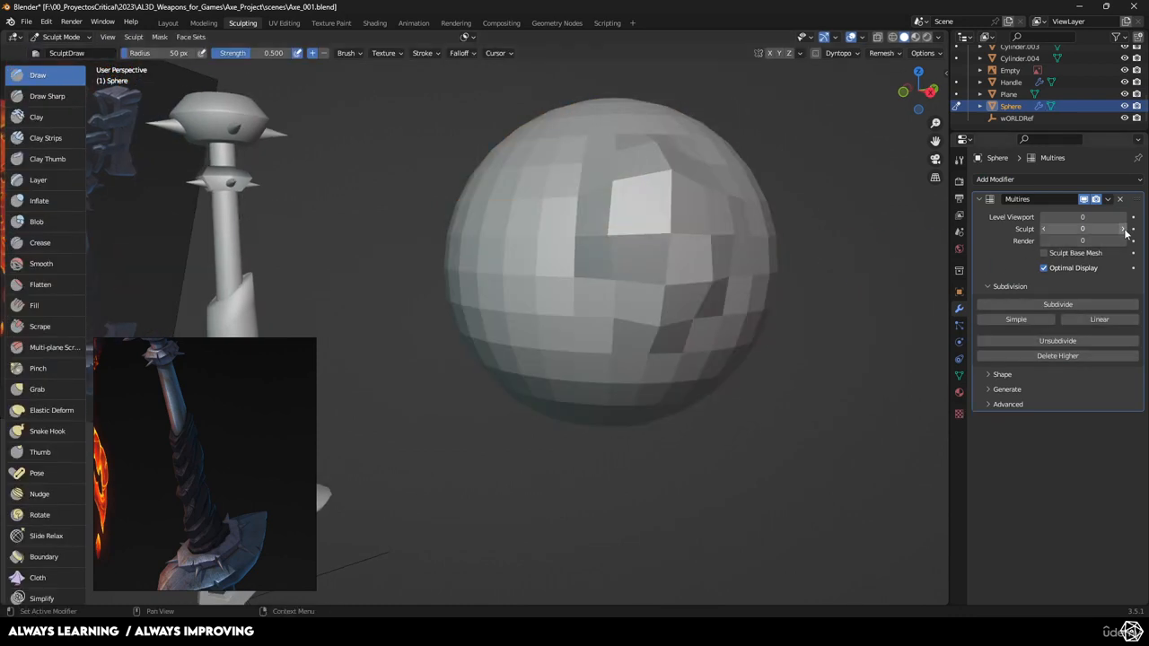
pyautogui.click(1047, 305)
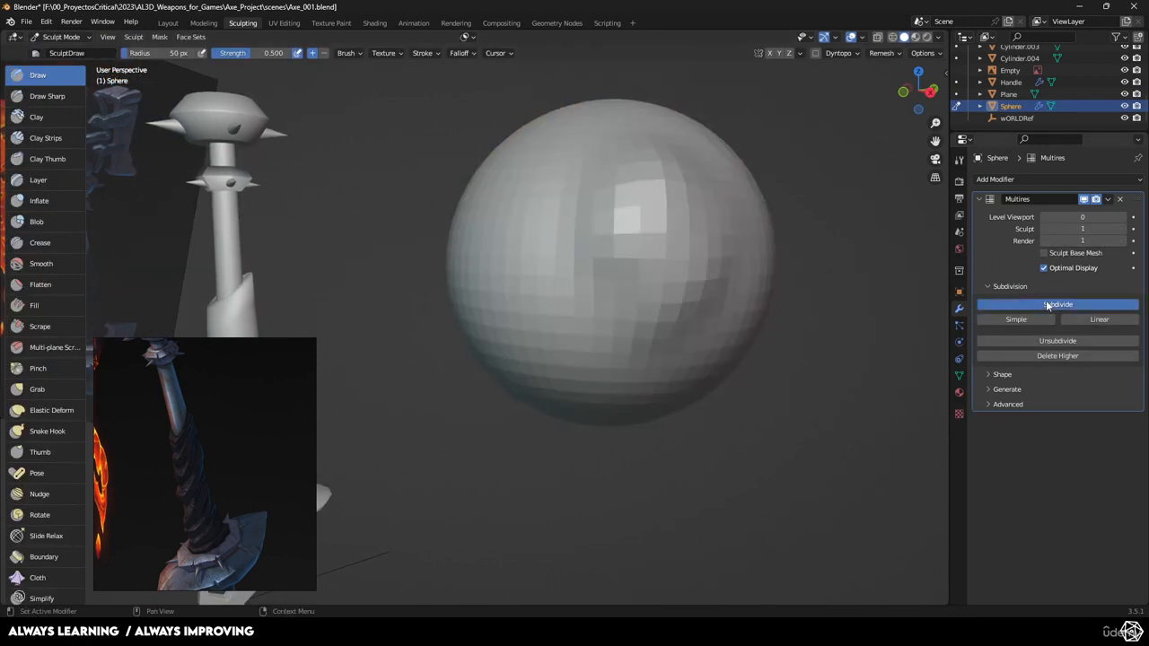
pyautogui.click(1047, 305)
pyautogui.click(1047, 305)
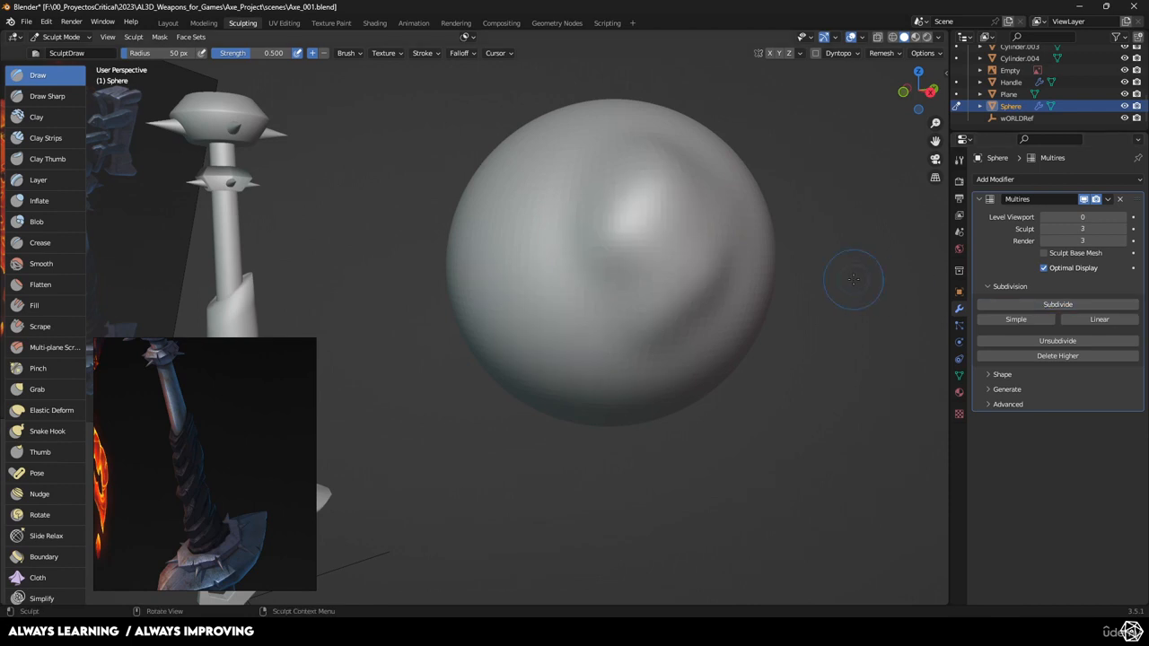
# - Compare the sphere's viewport-level mesh in the Layout workspace with its subdivided version in the Sculpting workspace
pyautogui.click(168, 25)
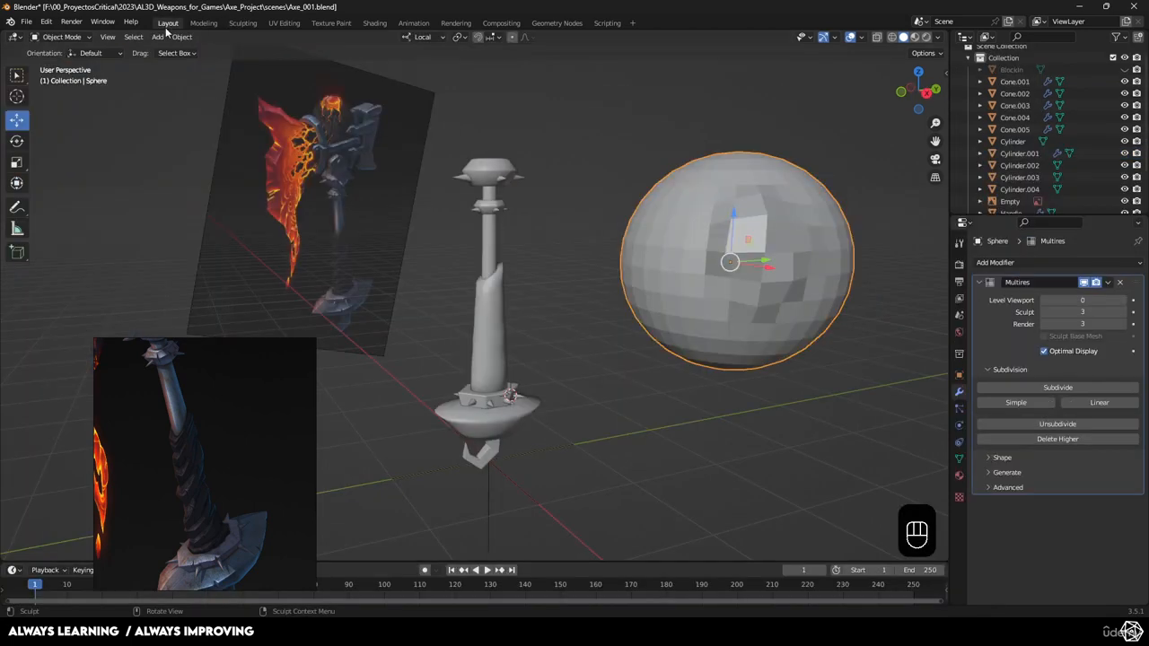
pyautogui.keyDown('shift'); pyautogui.moveTo(737, 224); pyautogui.dragTo(631, 235, button='middle'); pyautogui.keyUp('shift')
pyautogui.scroll(-1, 612, 162)
pyautogui.scroll(3, 700, 216)
pyautogui.keyDown('shift'); pyautogui.moveTo(772, 264); pyautogui.dragTo(584, 234, button='middle'); pyautogui.keyUp('shift')
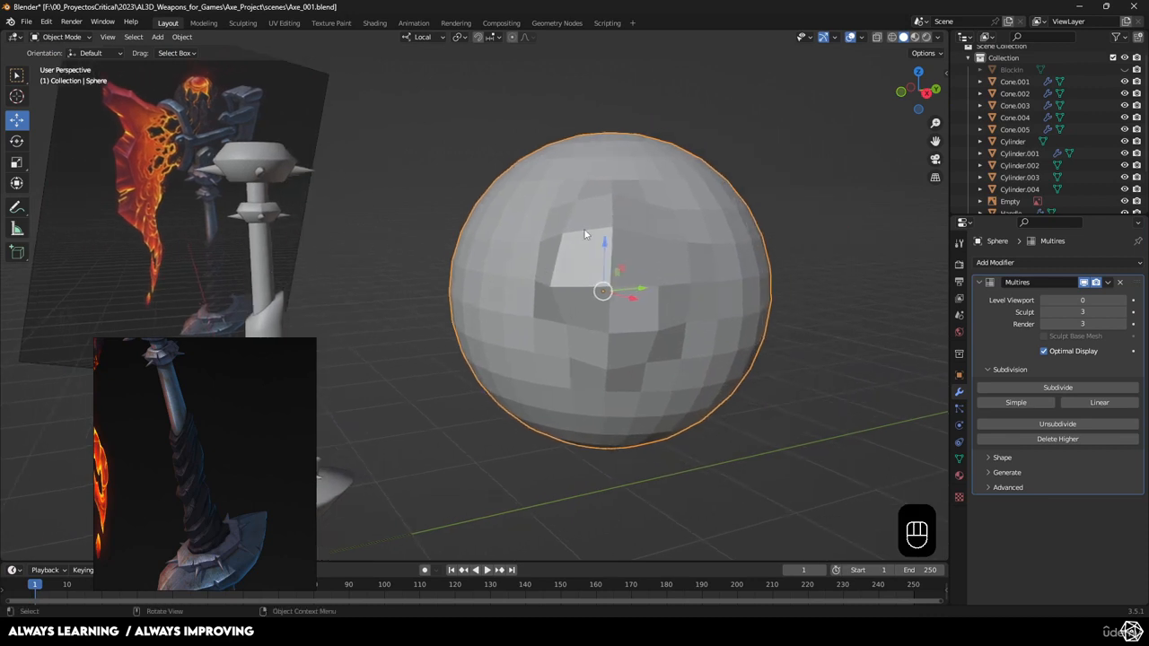
pyautogui.click(249, 25)
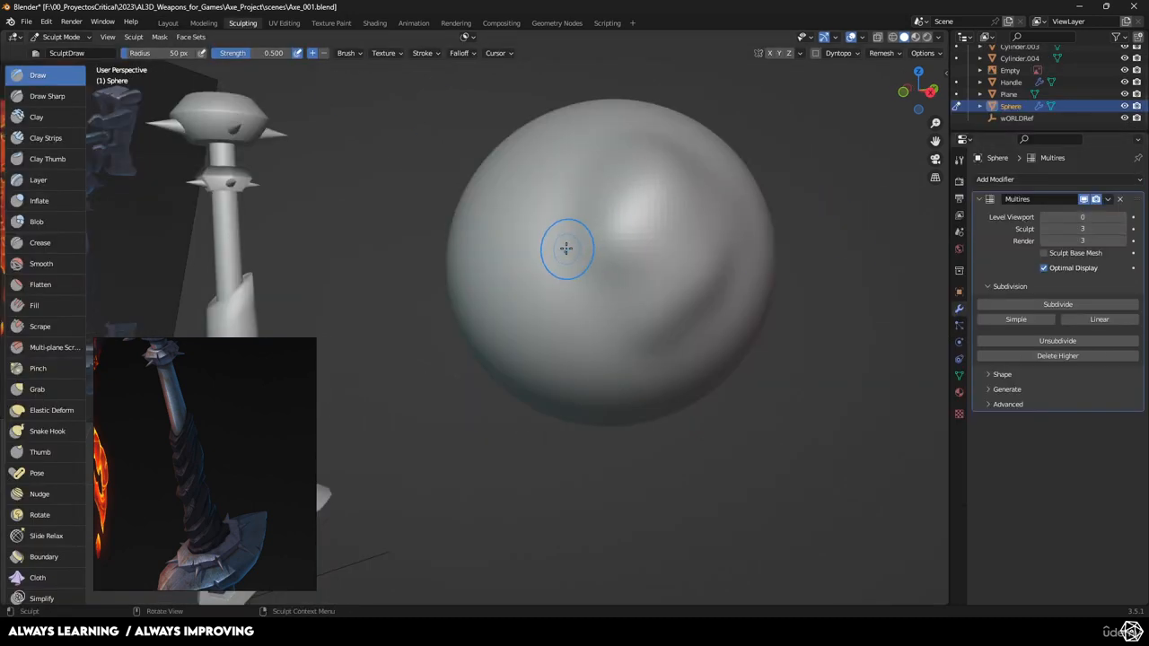
# - Sculpt Draw brush test strokes across the front of the subdivided sphere and a long ridge down its side
pyautogui.moveTo(562, 246); pyautogui.dragTo(619, 253)
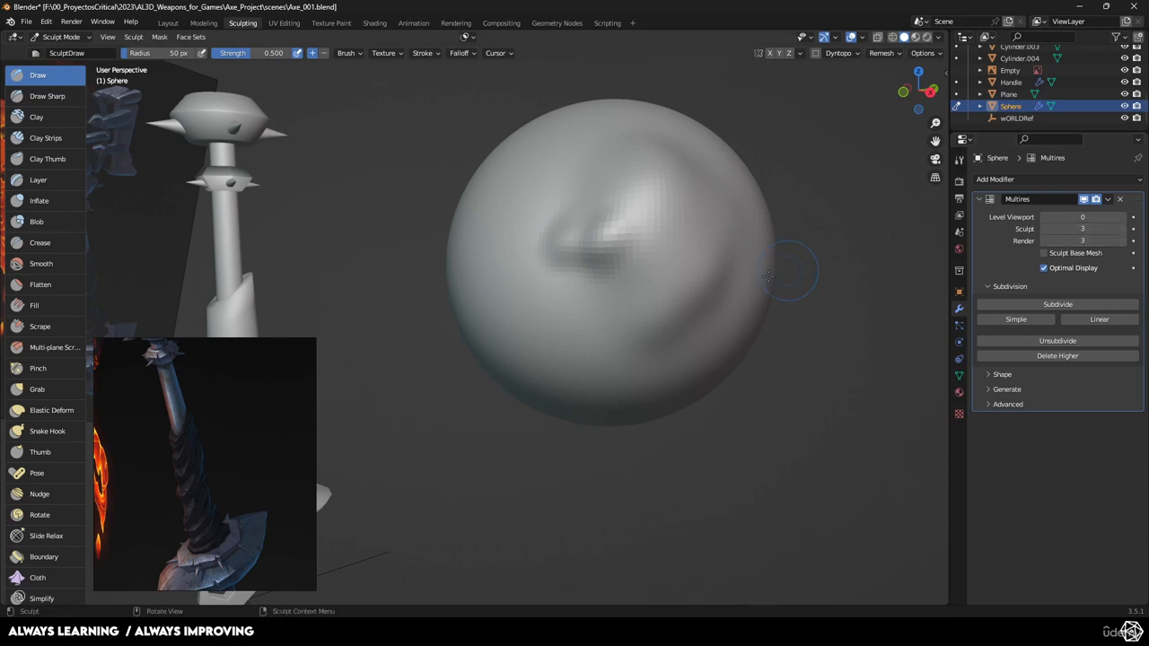
pyautogui.moveTo(594, 233)
pyautogui.mouseDown()
pyautogui.moveTo(587, 259)
pyautogui.moveTo(563, 244)
pyautogui.moveTo(641, 251)
pyautogui.moveTo(655, 195)
pyautogui.moveTo(633, 220)
pyautogui.moveTo(671, 210)
pyautogui.moveTo(669, 269)
pyautogui.moveTo(646, 323)
pyautogui.moveTo(650, 188)
pyautogui.moveTo(621, 175)
pyautogui.moveTo(620, 229)
pyautogui.mouseUp()
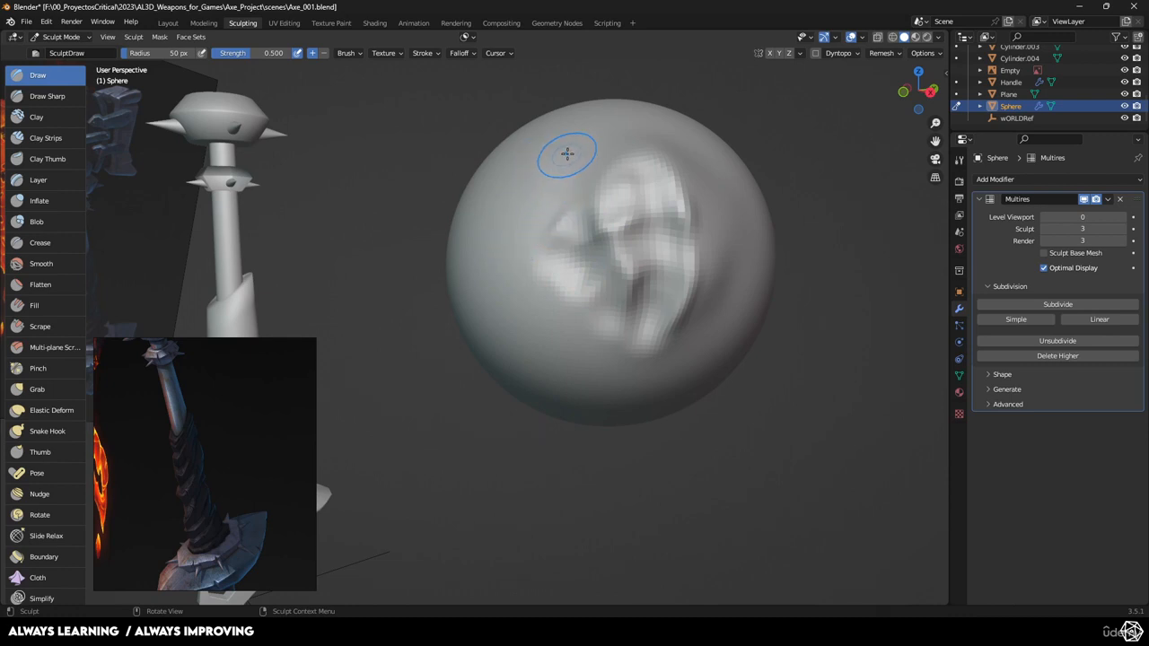
pyautogui.moveTo(566, 155); pyautogui.dragTo(508, 271)
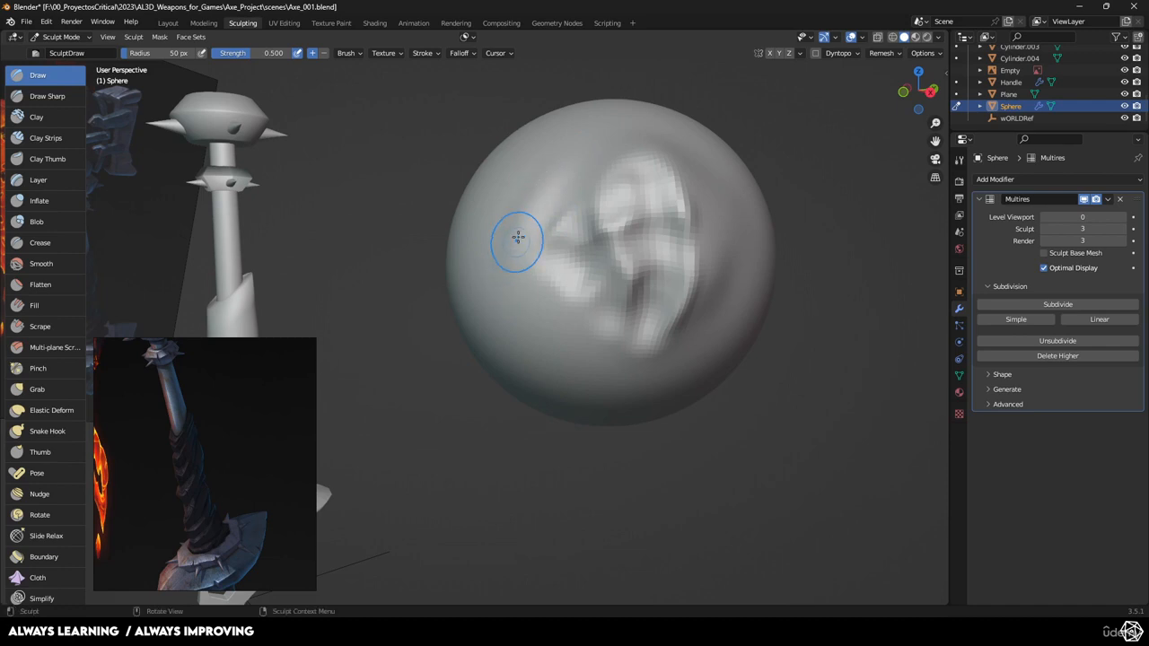
pyautogui.moveTo(561, 169); pyautogui.dragTo(506, 296)
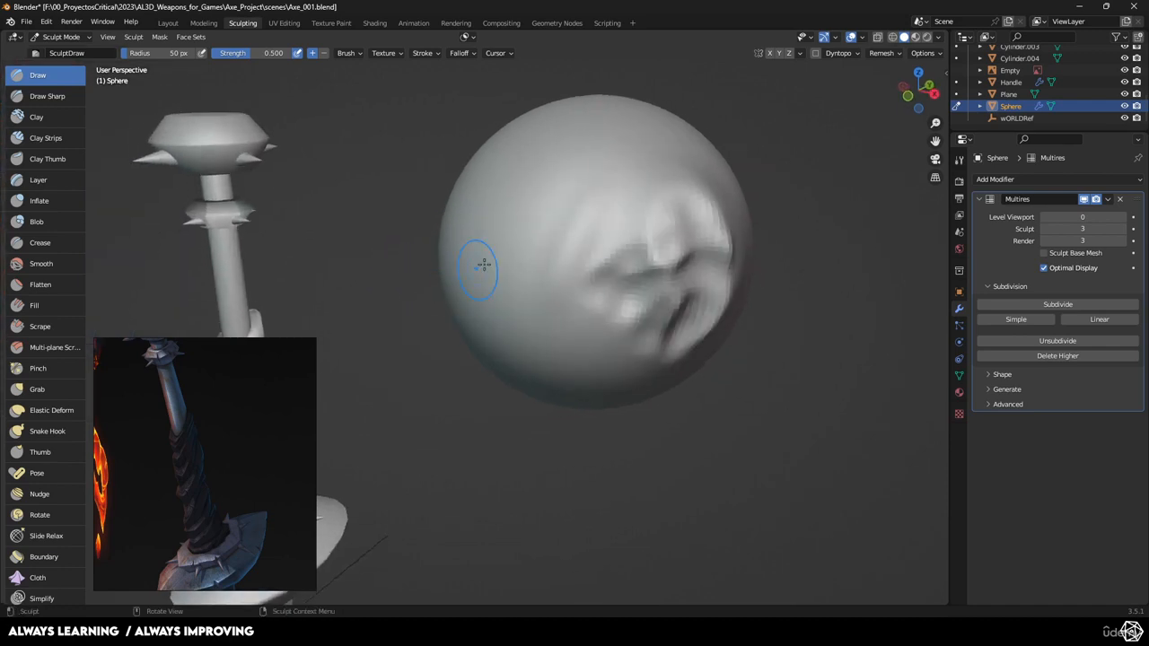
pyautogui.moveTo(566, 166)
pyautogui.mouseDown()
pyautogui.moveTo(507, 305)
pyautogui.moveTo(517, 324)
pyautogui.mouseUp()
pyautogui.moveTo(556, 198); pyautogui.dragTo(513, 323)
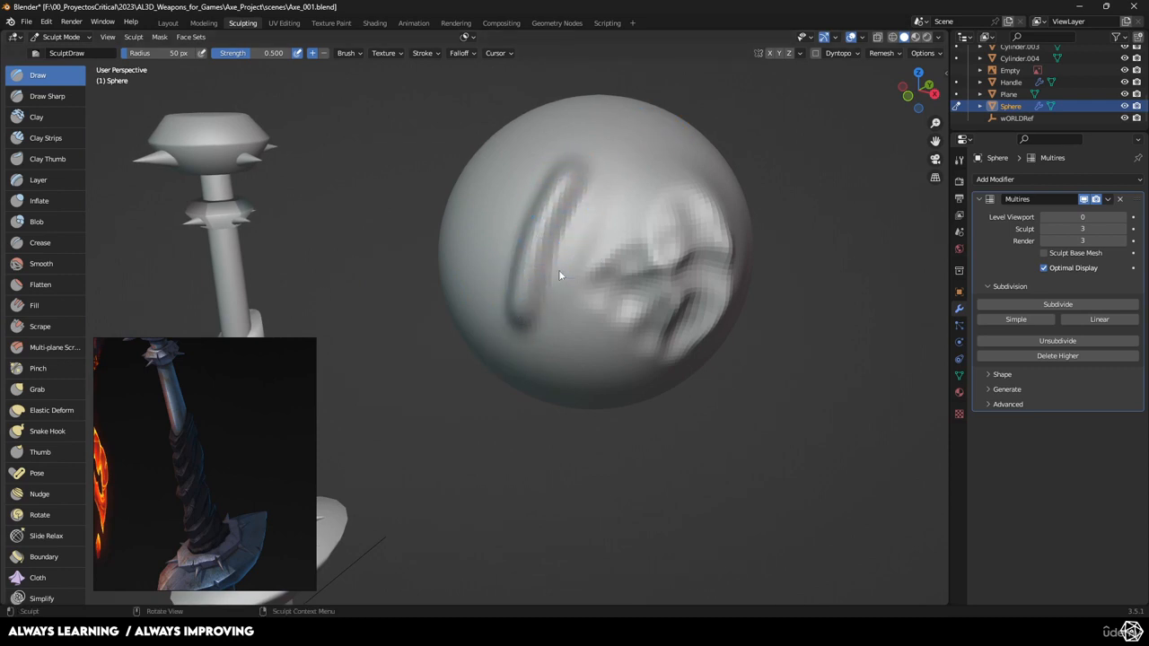
# - Remove the Multires modifier from the sphere
pyautogui.moveTo(652, 236)
pyautogui.mouseDown(button='middle')
pyautogui.moveTo(605, 208)
pyautogui.moveTo(616, 146)
pyautogui.mouseUp(button='middle')
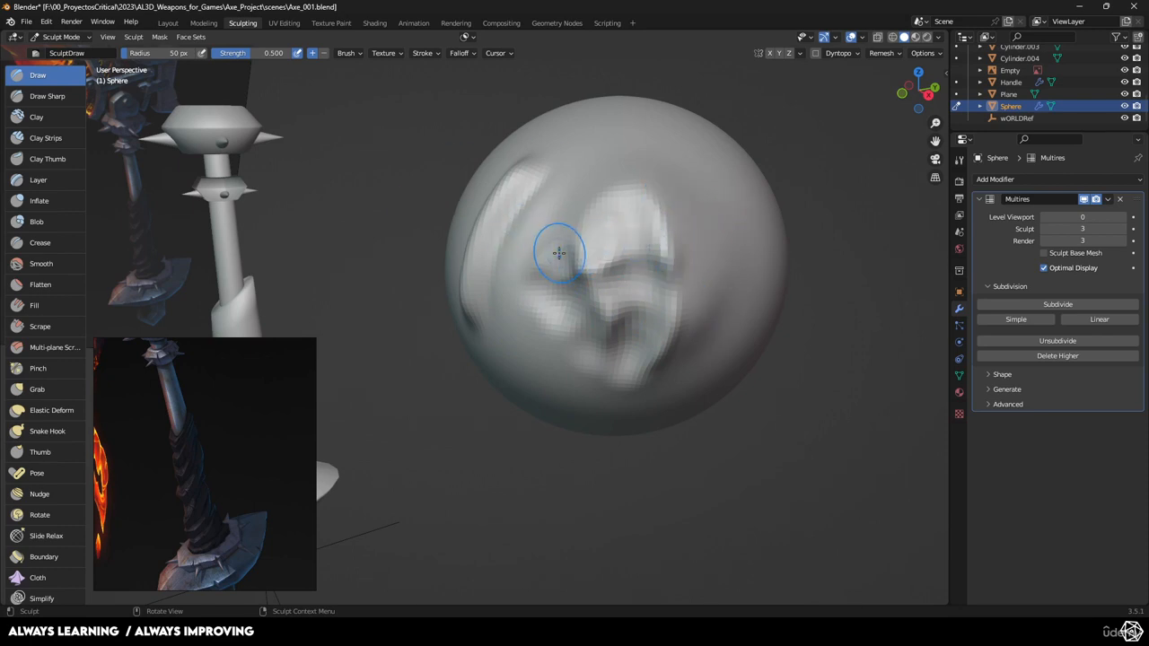
pyautogui.click(1119, 199)
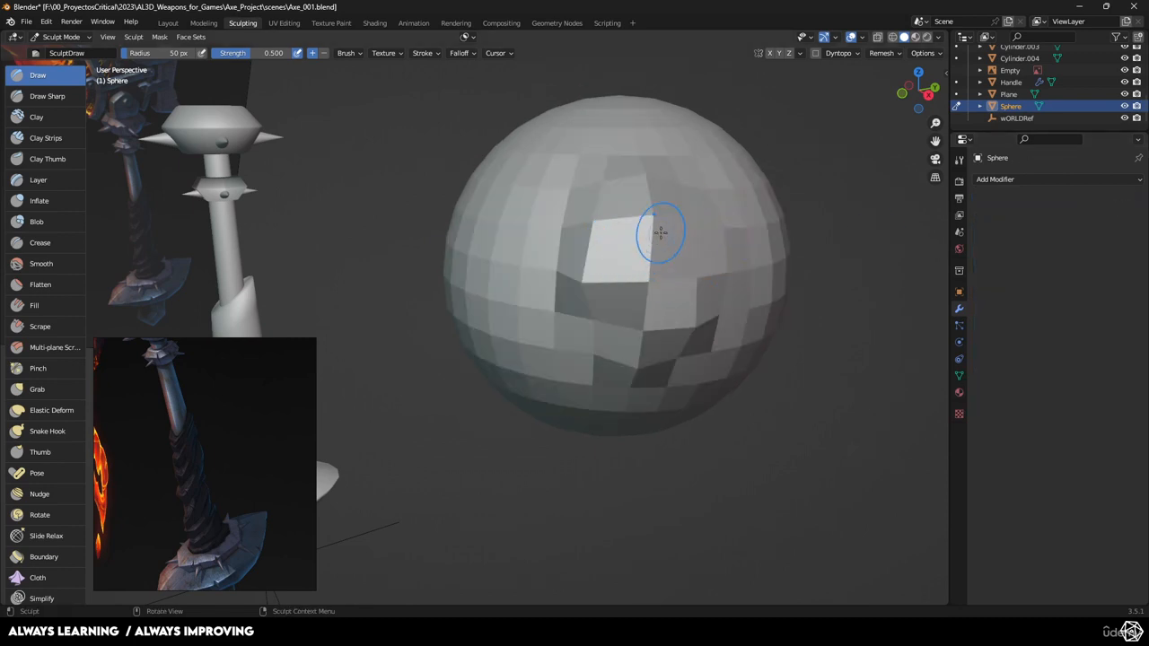
# - Remesh the sphere with a voxel size of 0.1 m
pyautogui.moveTo(597, 272); pyautogui.dragTo(681, 241, button='middle')
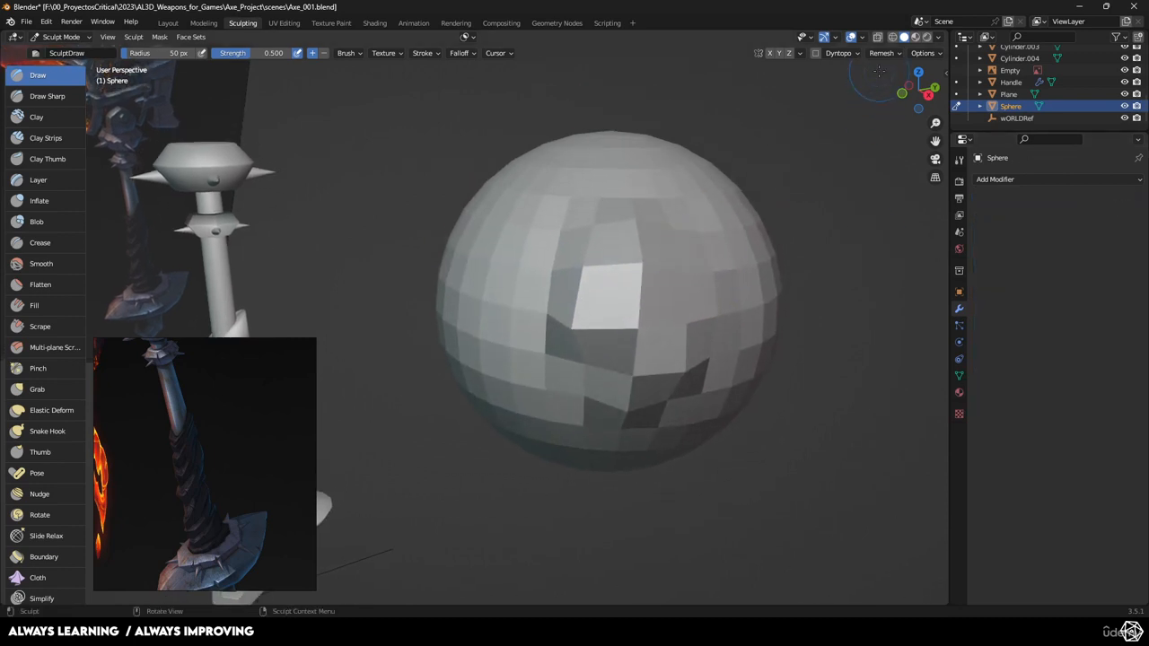
pyautogui.click(884, 53)
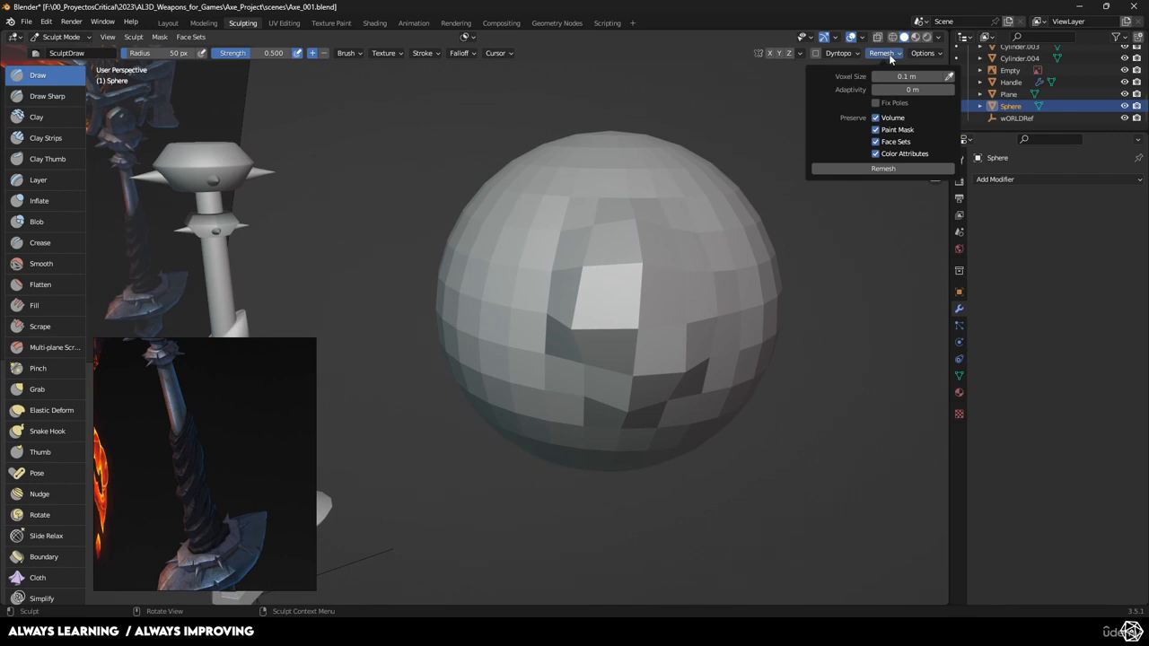
pyautogui.click(863, 169)
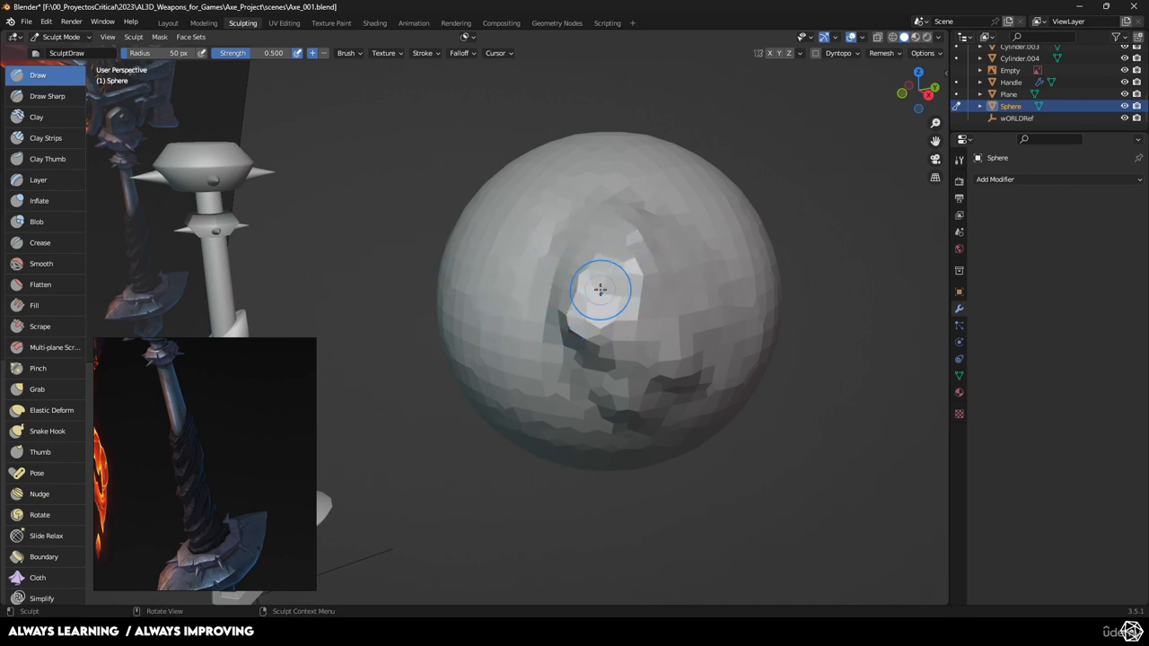
pyautogui.moveTo(597, 290)
pyautogui.mouseDown(button='middle')
pyautogui.moveTo(597, 332)
pyautogui.moveTo(599, 286)
pyautogui.mouseUp(button='middle')
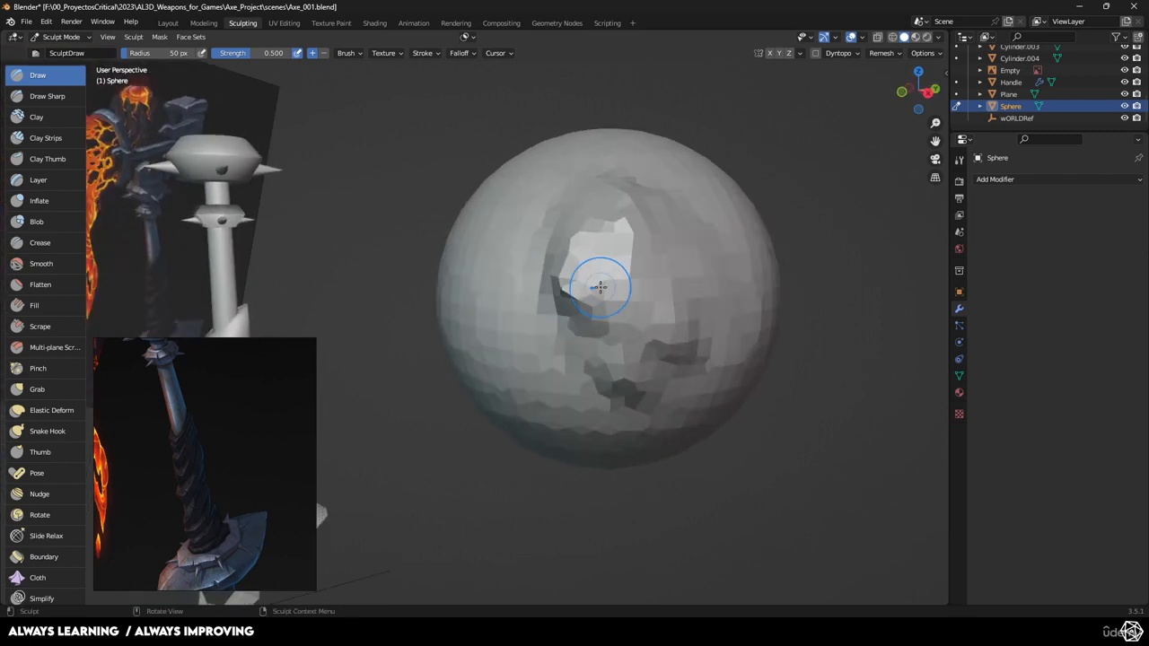
# - Review the remesh settings and remesh the sphere with a voxel size coarser than 0.1 m
pyautogui.click(884, 53)
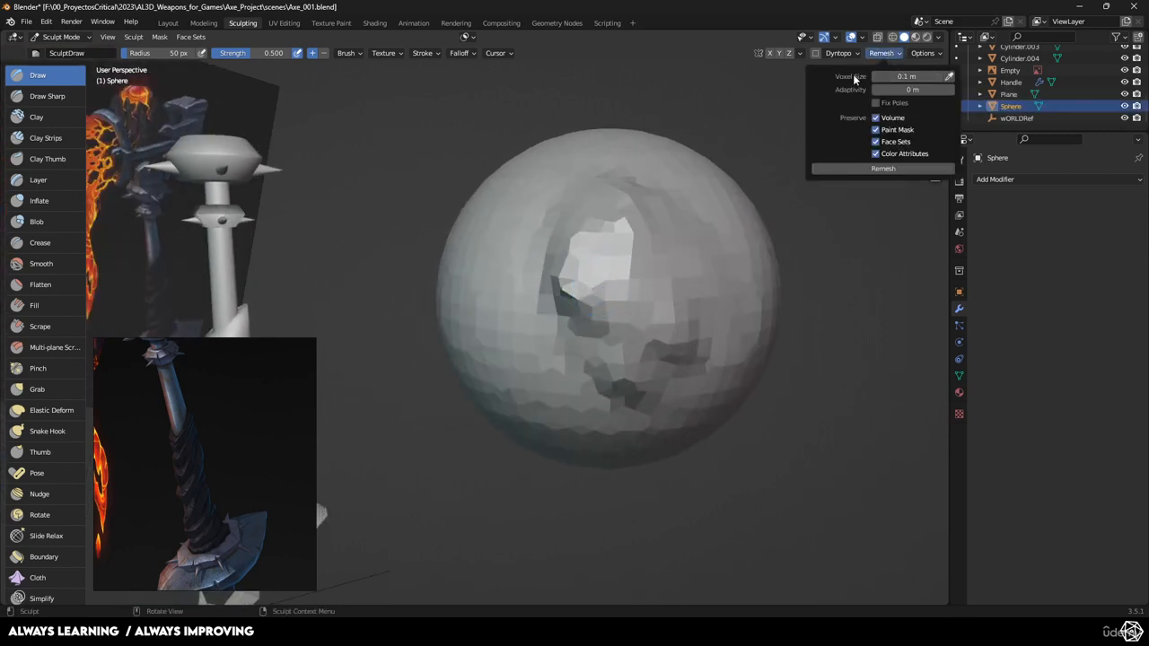
pyautogui.moveTo(690, 251); pyautogui.dragTo(696, 255, button='middle')
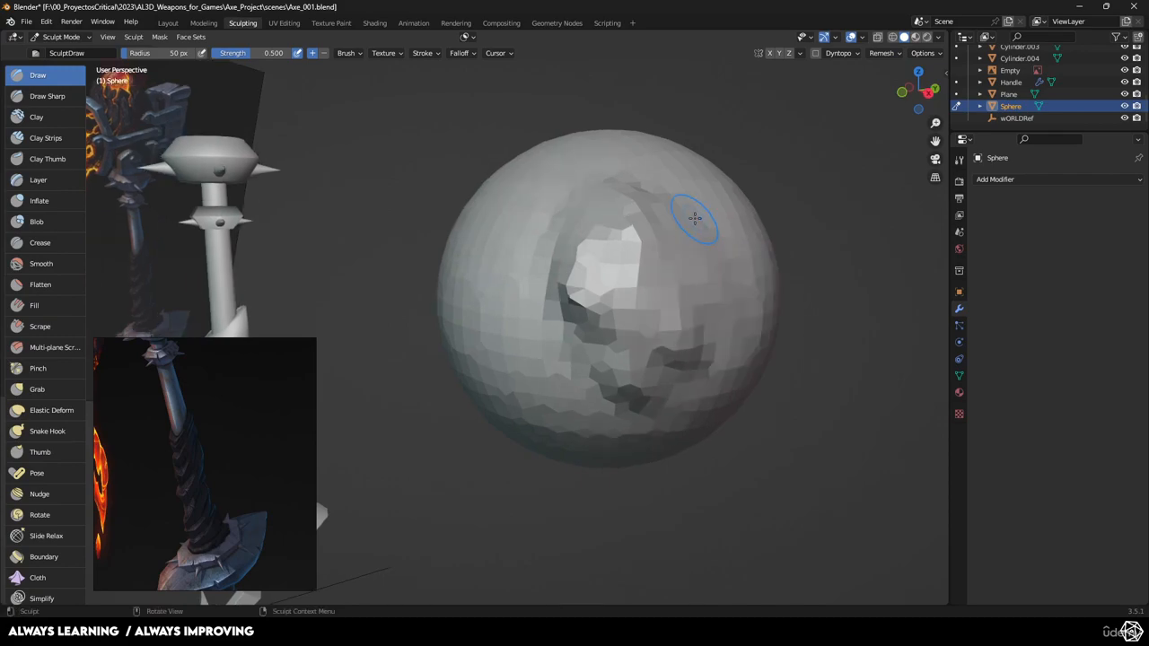
pyautogui.press('r')
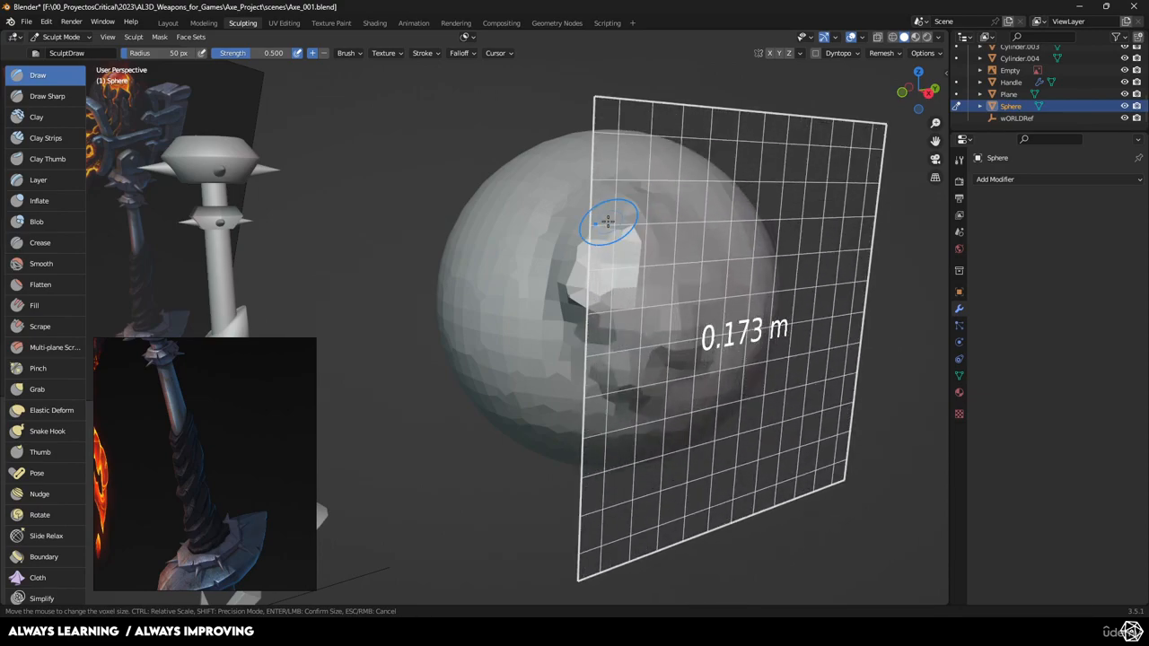
pyautogui.click(625, 225)
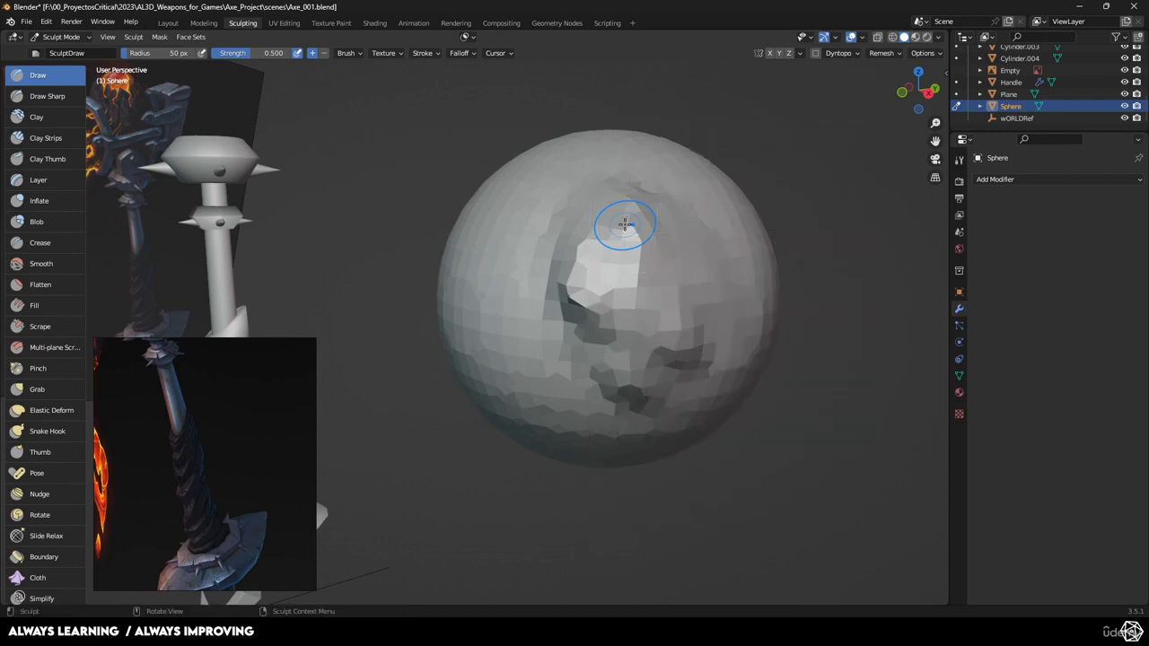
pyautogui.hotkey('ctrl', 'r')
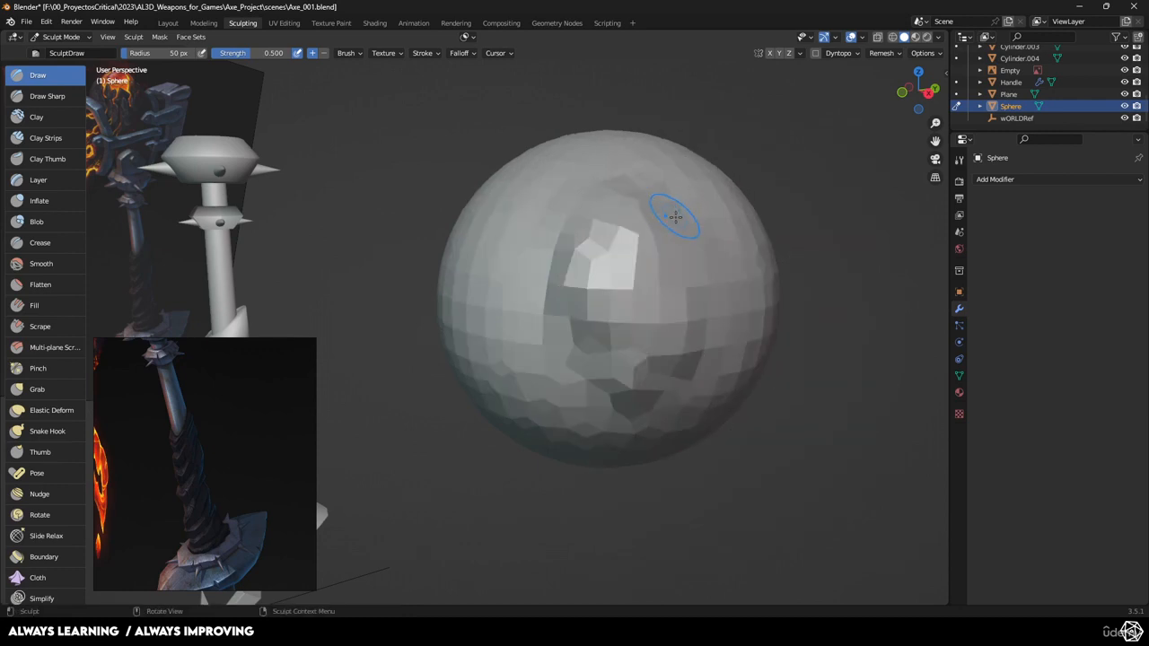
# - Remesh the sphere with a much finer voxel size and turn on the Statistics overlay in the viewport
pyautogui.moveTo(675, 216); pyautogui.dragTo(687, 192, button='middle')
pyautogui.hotkey('shift', 'r')
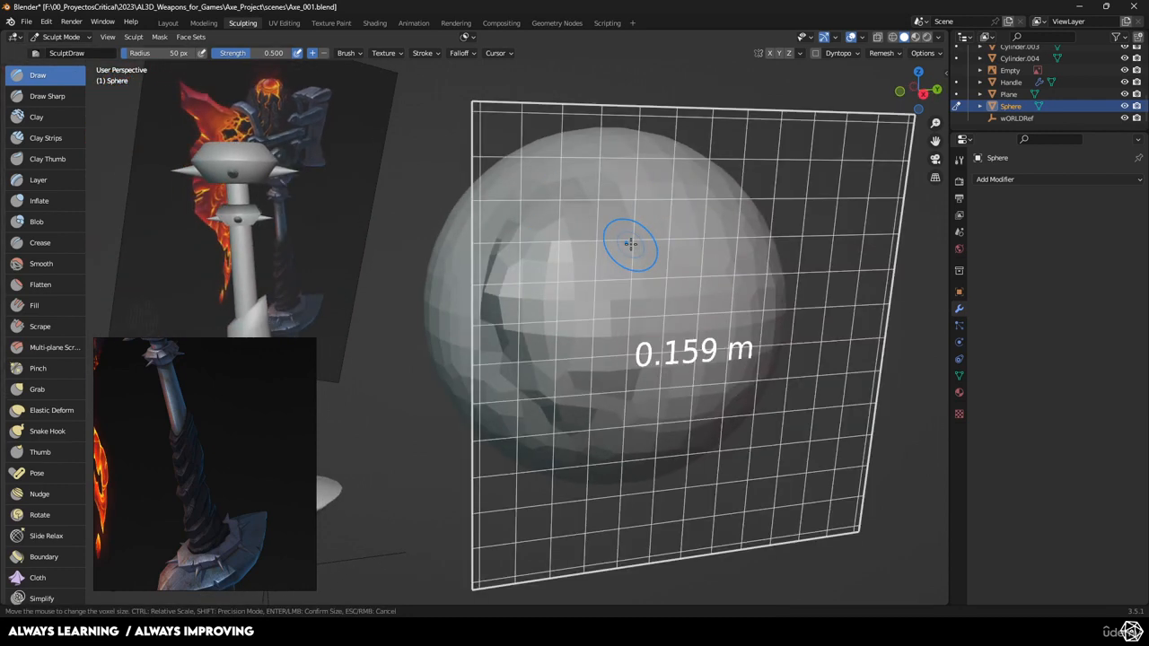
pyautogui.click(781, 241)
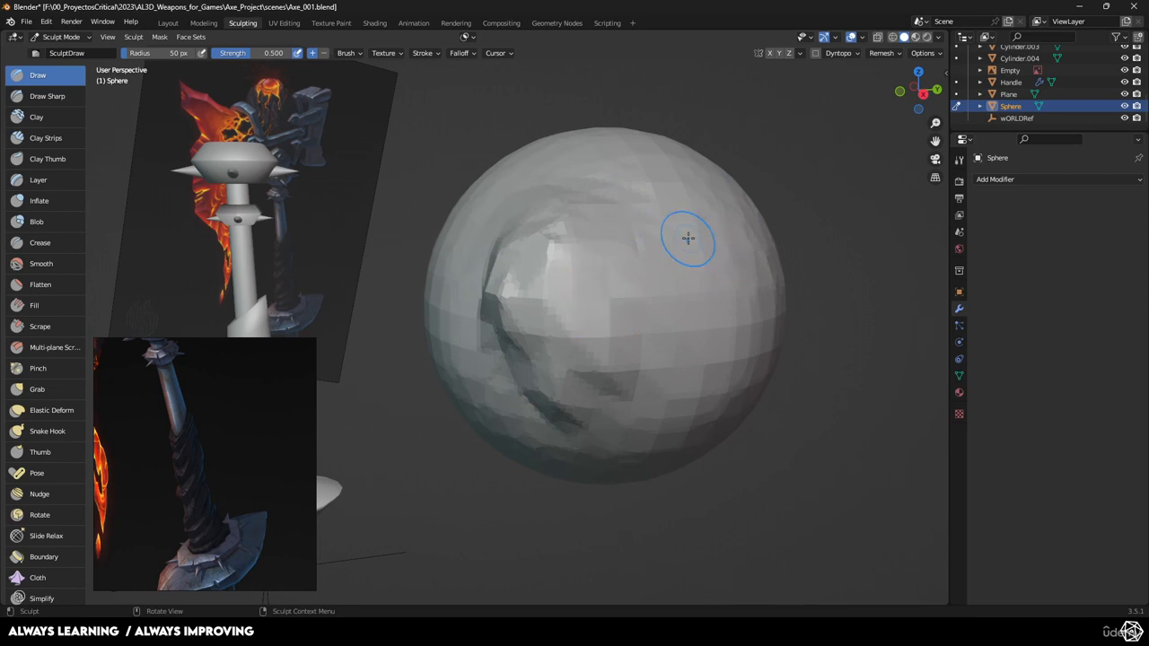
pyautogui.click(862, 38)
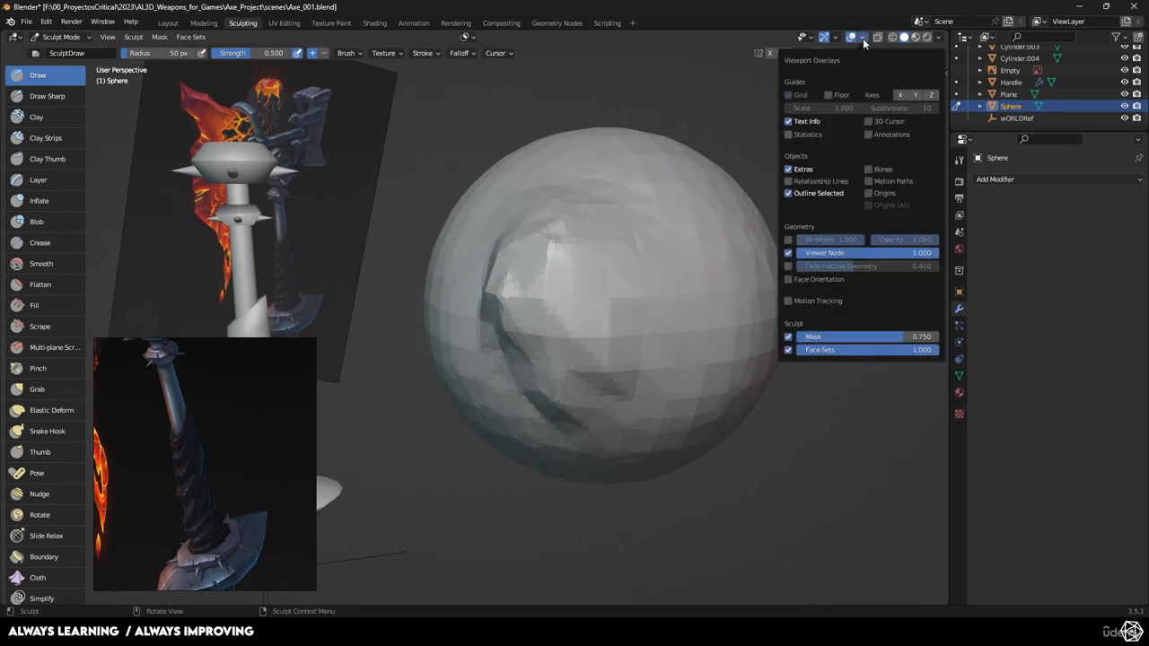
pyautogui.click(788, 134)
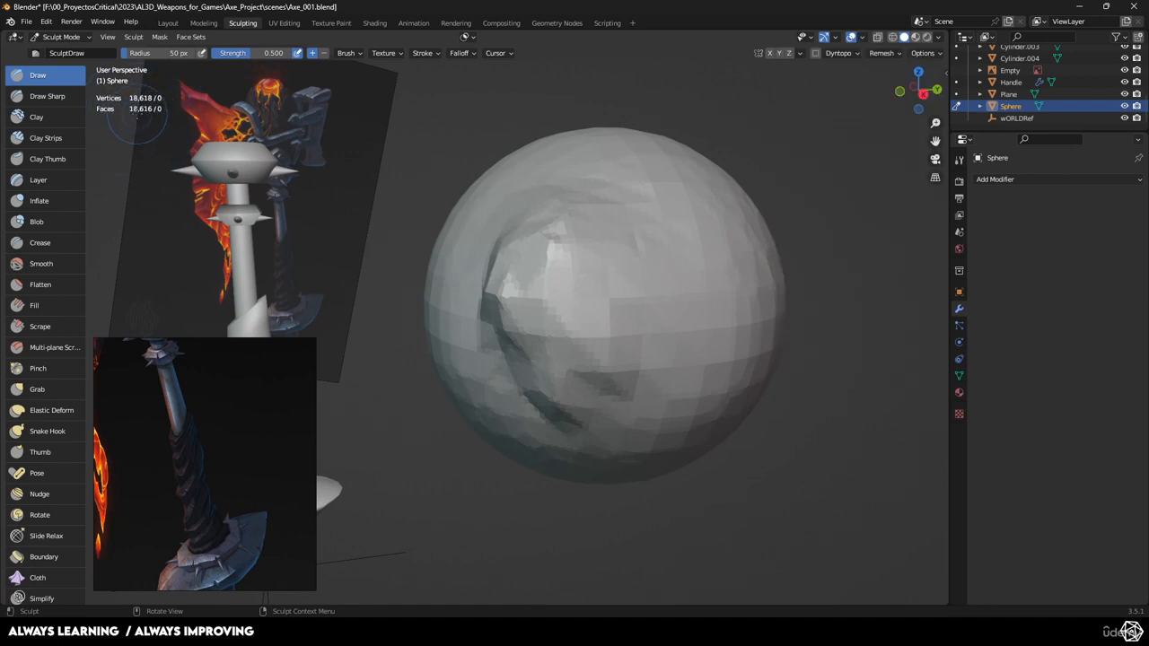
# - Increase the voxel size and remesh the sphere again to reduce its face count
pyautogui.moveTo(692, 245); pyautogui.dragTo(705, 247, button='middle')
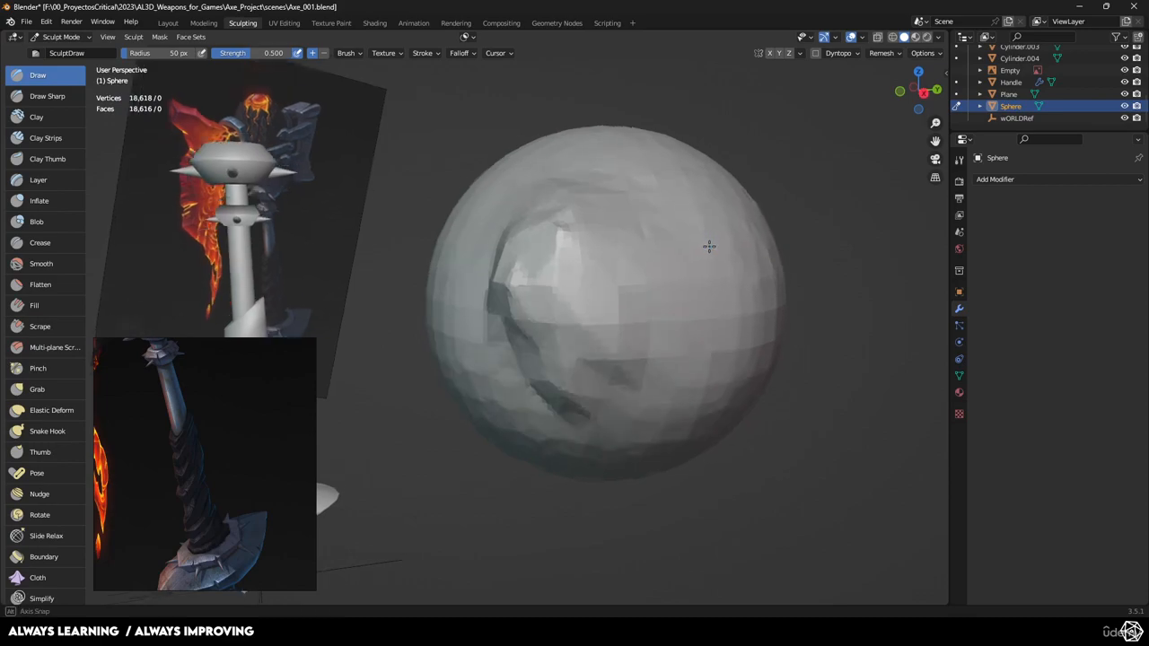
pyautogui.press('r')
pyautogui.click(598, 266)
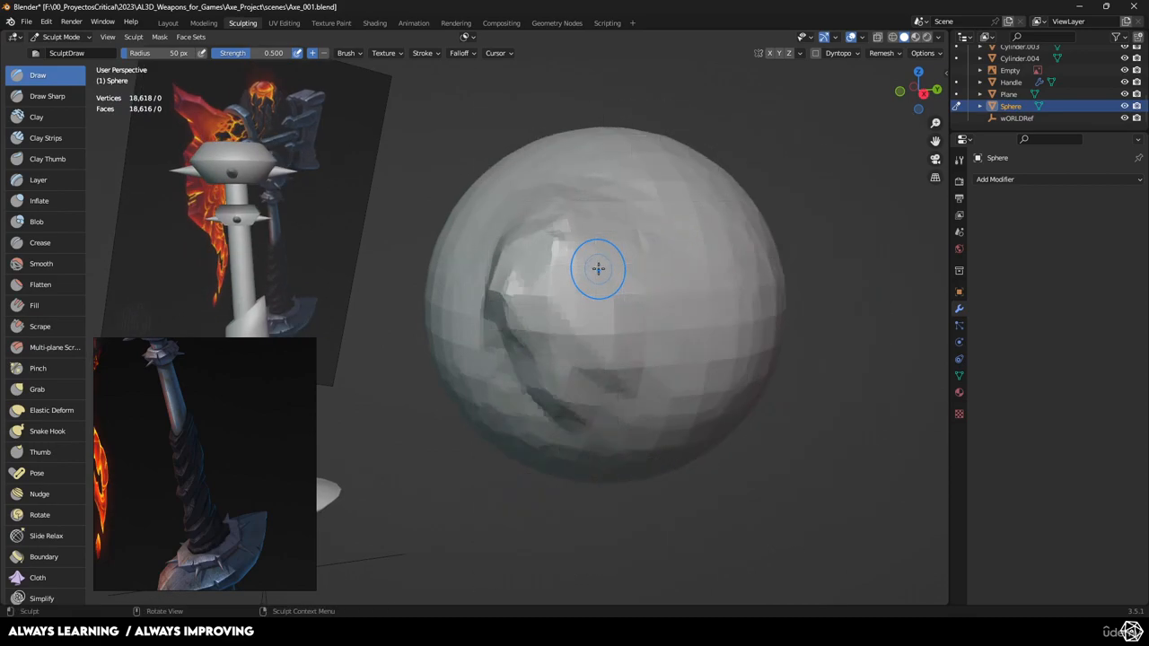
pyautogui.hotkey('ctrl', 'r')
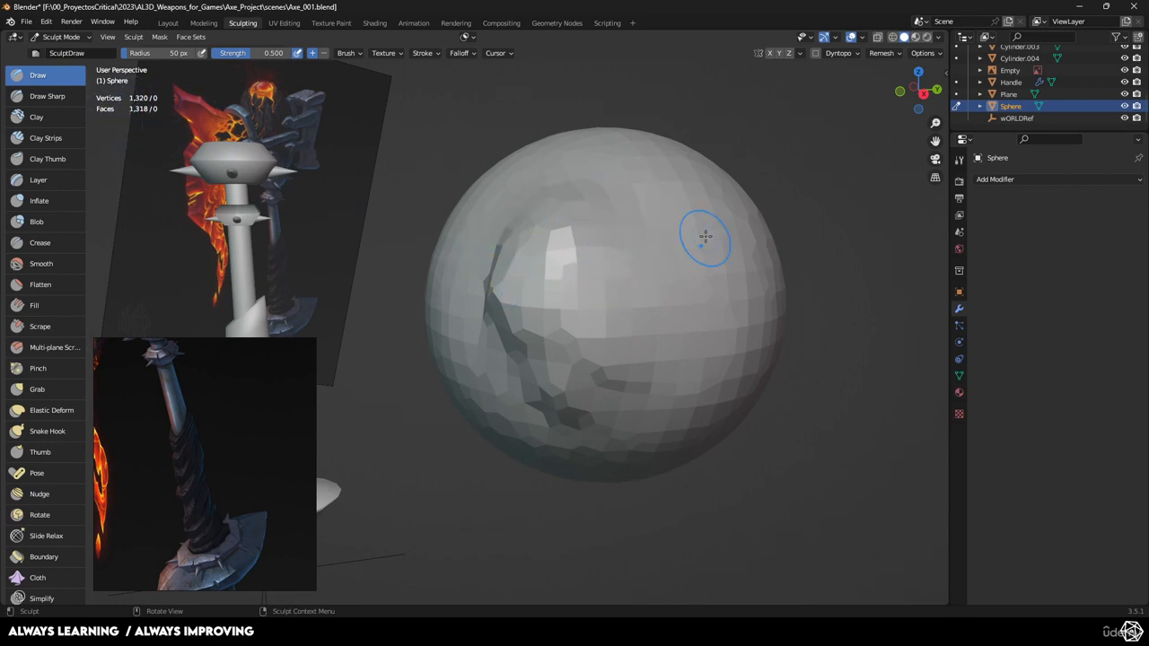
pyautogui.moveTo(656, 256)
pyautogui.mouseDown(button='middle')
pyautogui.moveTo(631, 264)
pyautogui.moveTo(125, 108)
pyautogui.mouseUp(button='middle')
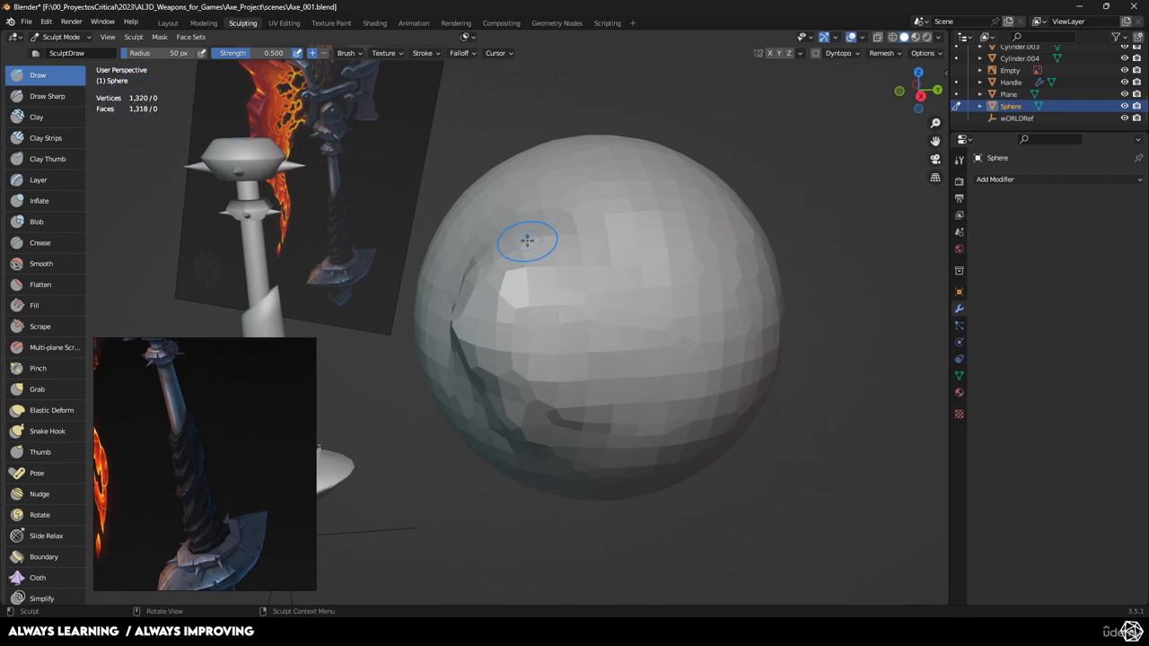
pyautogui.moveTo(551, 249); pyautogui.dragTo(583, 248, button='middle')
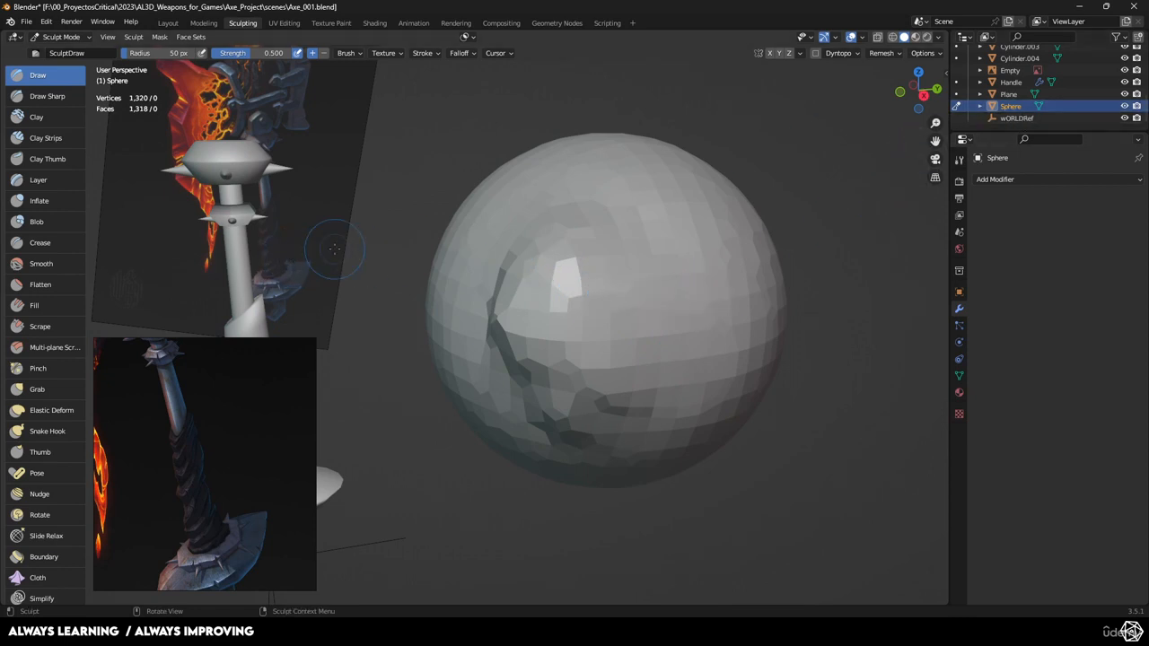
# - Switch the sculpted object between the handle, the sphere and the leather wrap cylinder, ending on the wrap
pyautogui.keyDown('shift'); pyautogui.moveTo(334, 248); pyautogui.dragTo(540, 226, button='middle'); pyautogui.keyUp('shift')
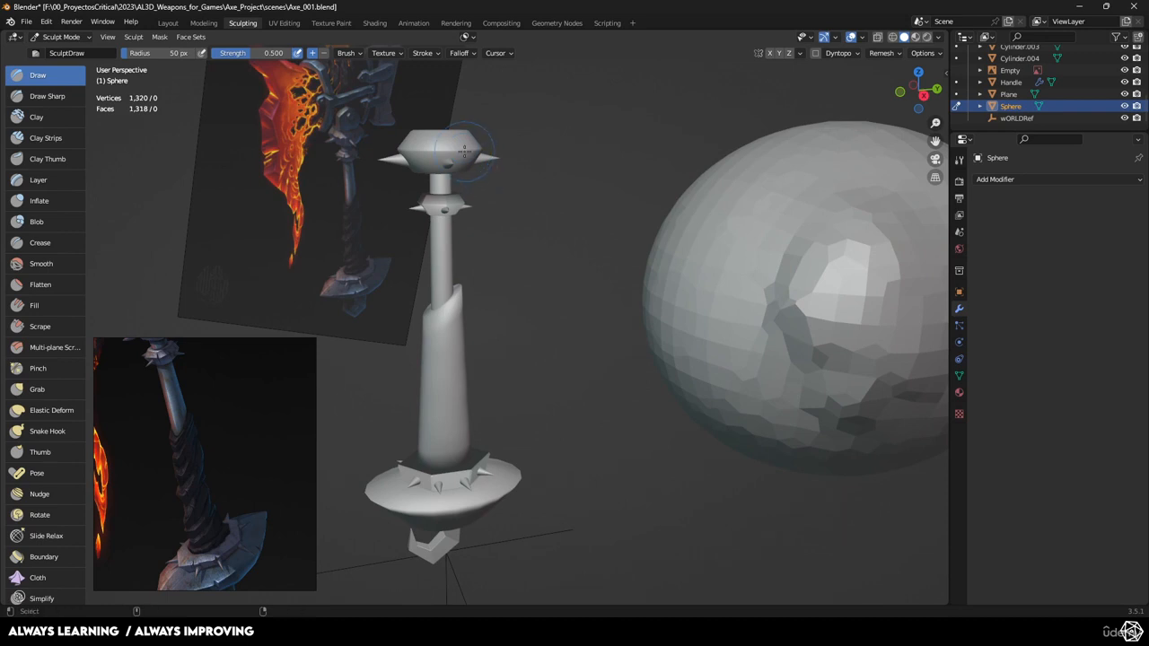
pyautogui.moveTo(469, 151); pyautogui.dragTo(446, 154, button='middle')
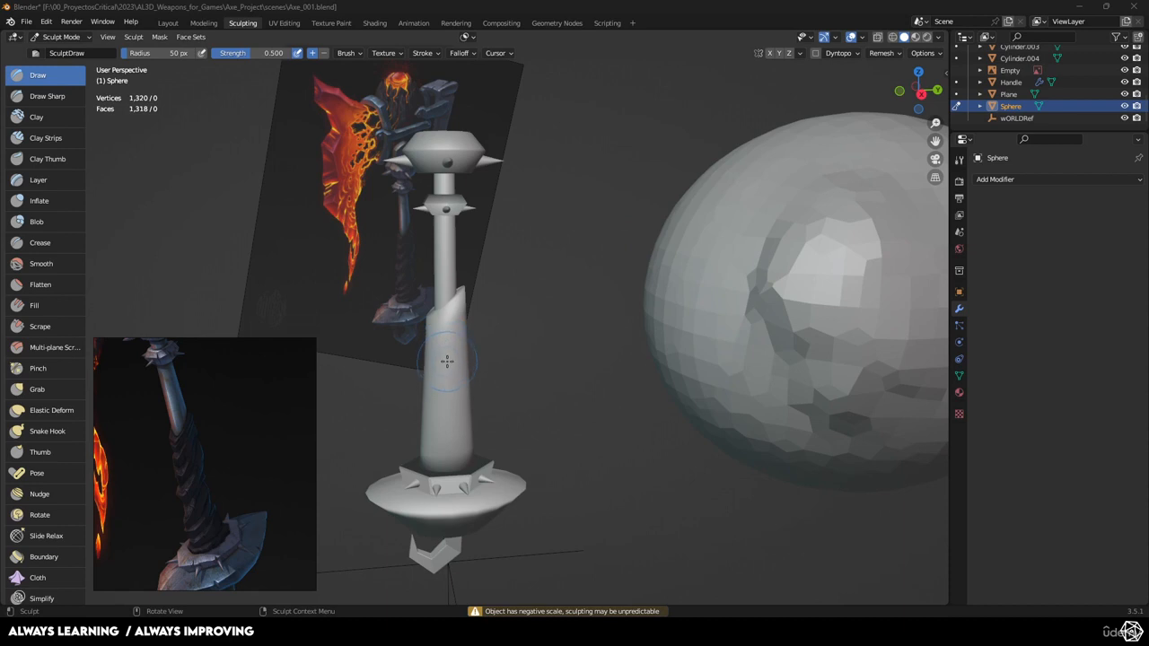
pyautogui.hotkey('alt', 'q')
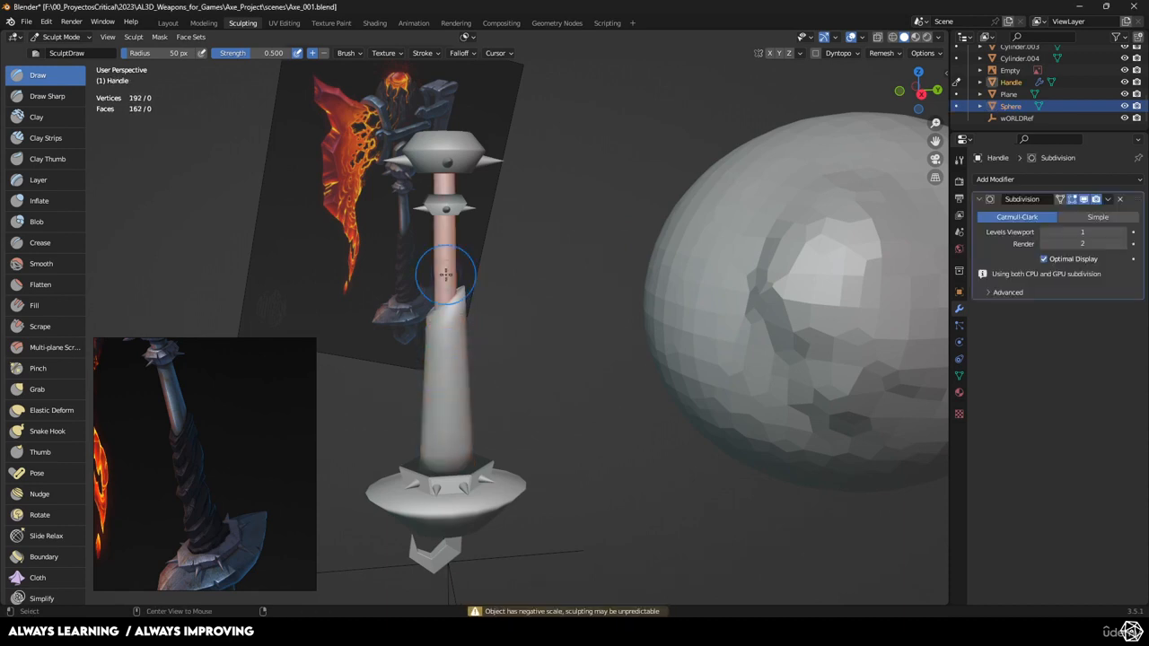
pyautogui.hotkey('alt', 'q')
pyautogui.hotkey('alt', 'q')
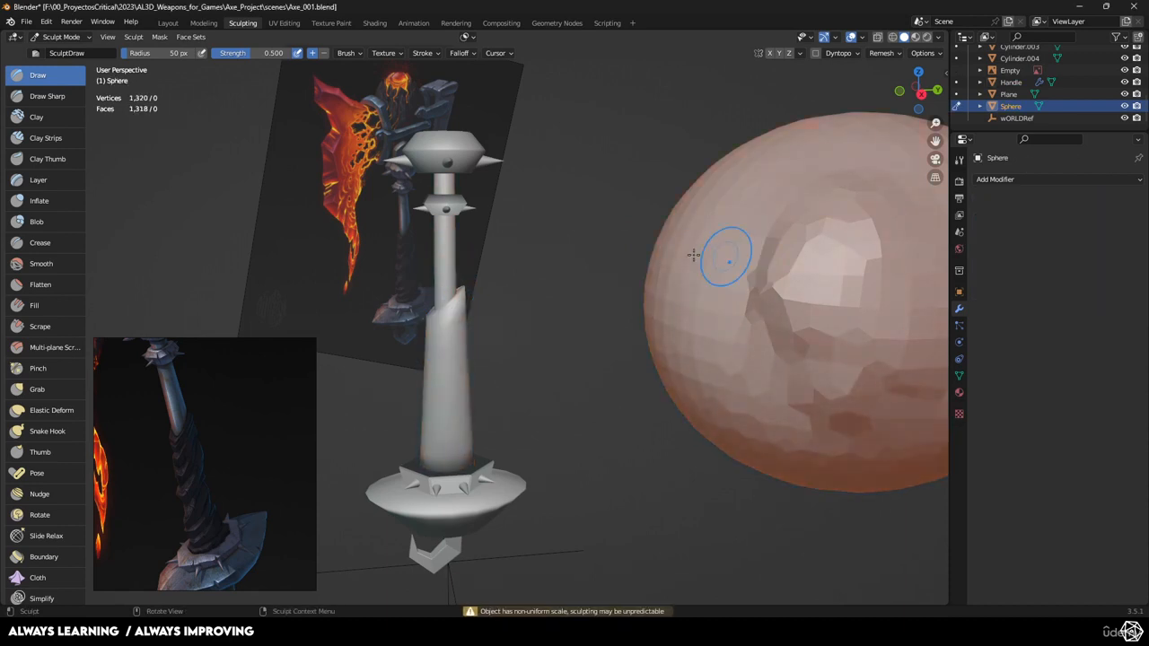
pyautogui.hotkey('alt', 'q')
pyautogui.hotkey('alt', 'q')
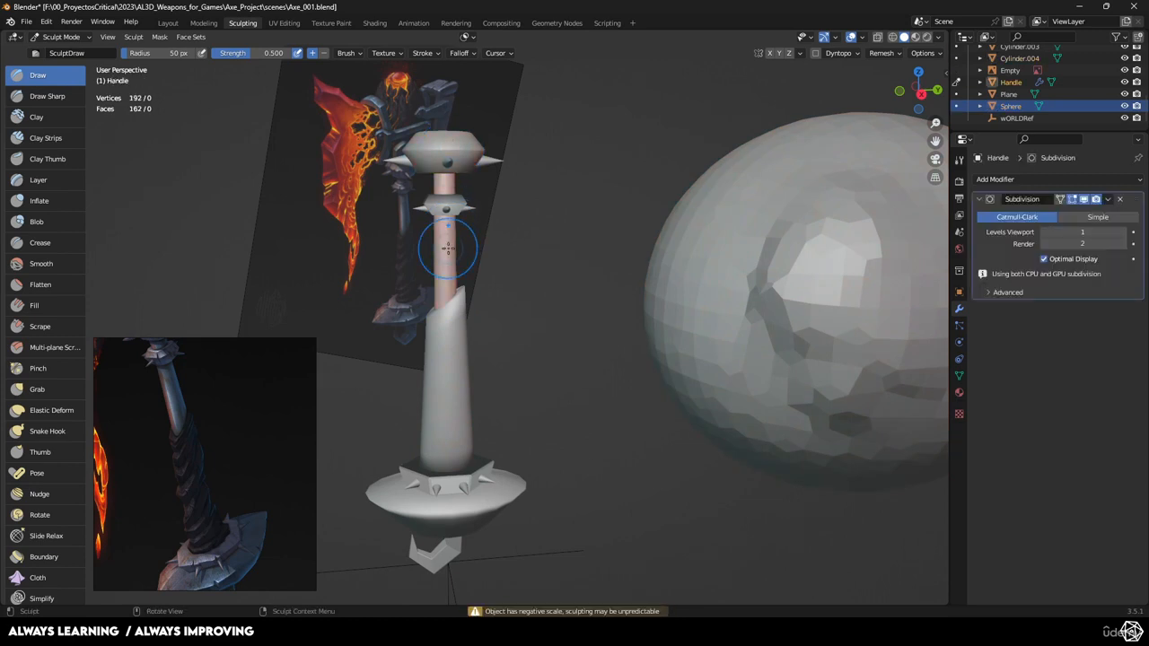
pyautogui.hotkey('alt', 'q')
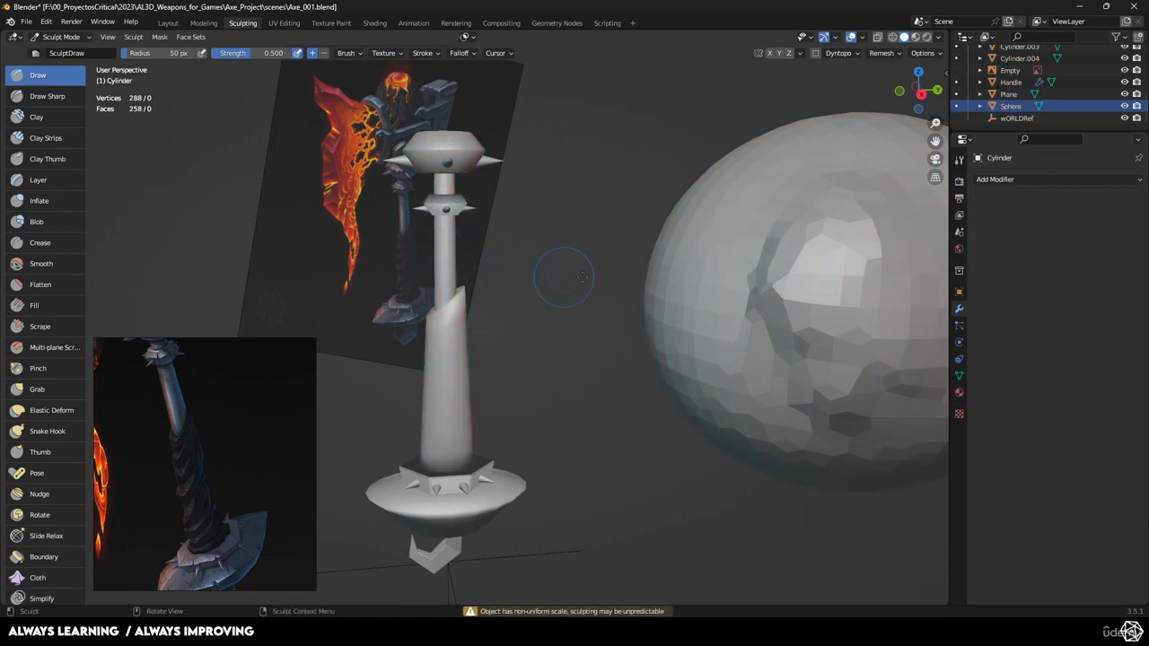
pyautogui.hotkey('alt', 'q')
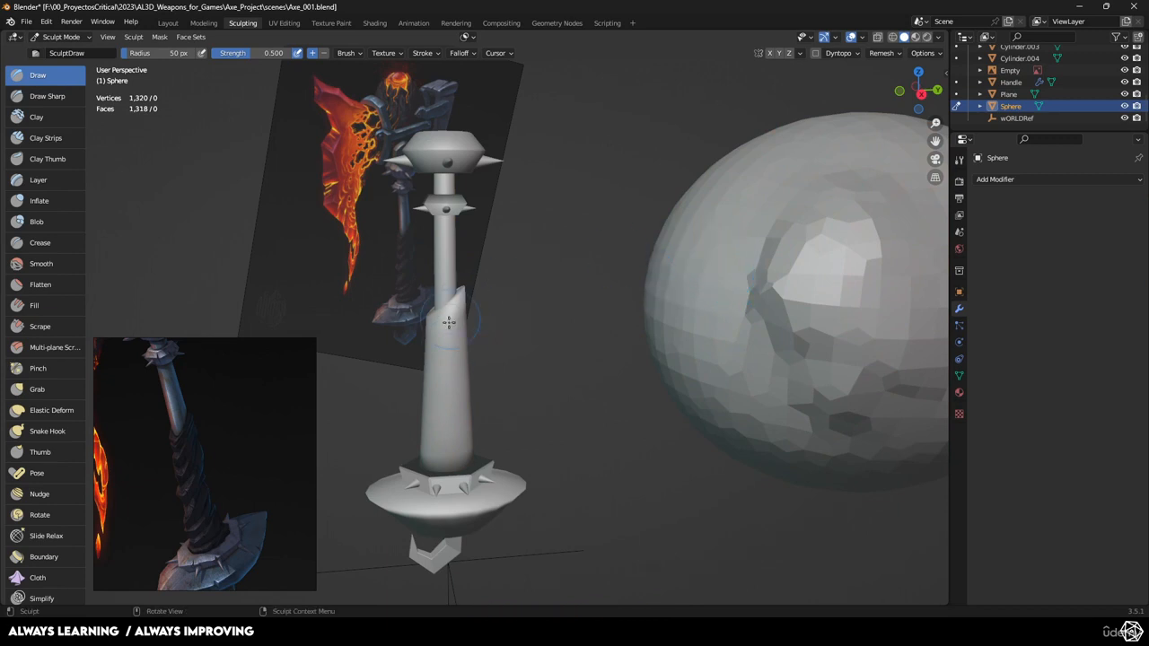
pyautogui.hotkey('alt', 'q')
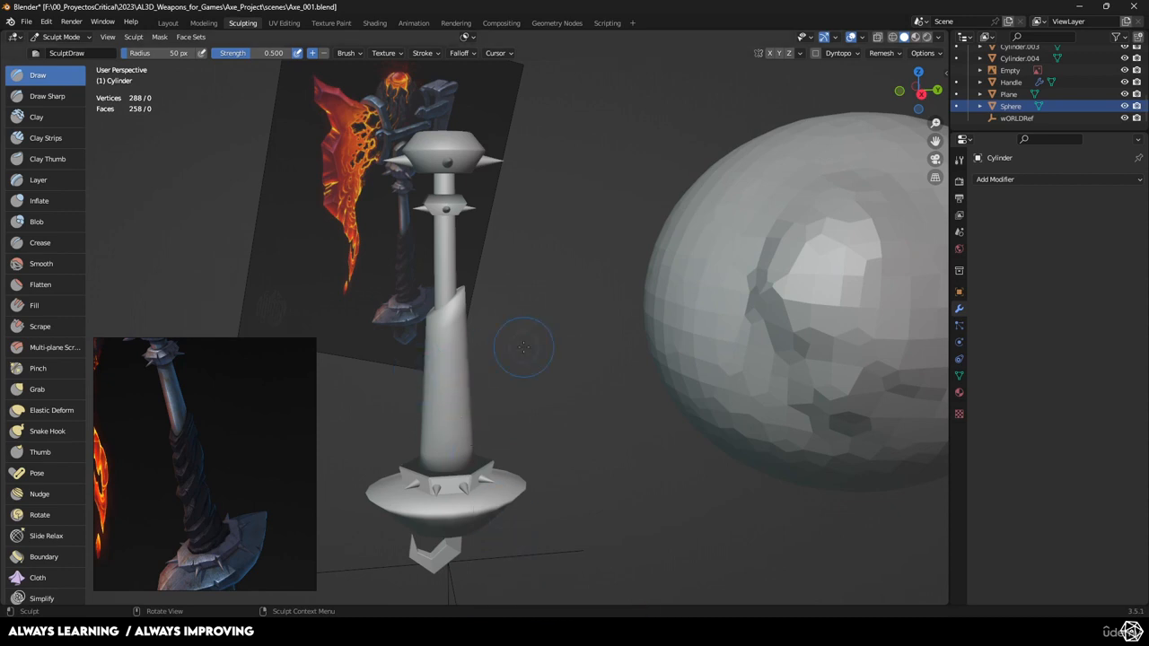
# - Return to Object Mode in the Layout workspace and delete the test sphere
pyautogui.press('Tab')
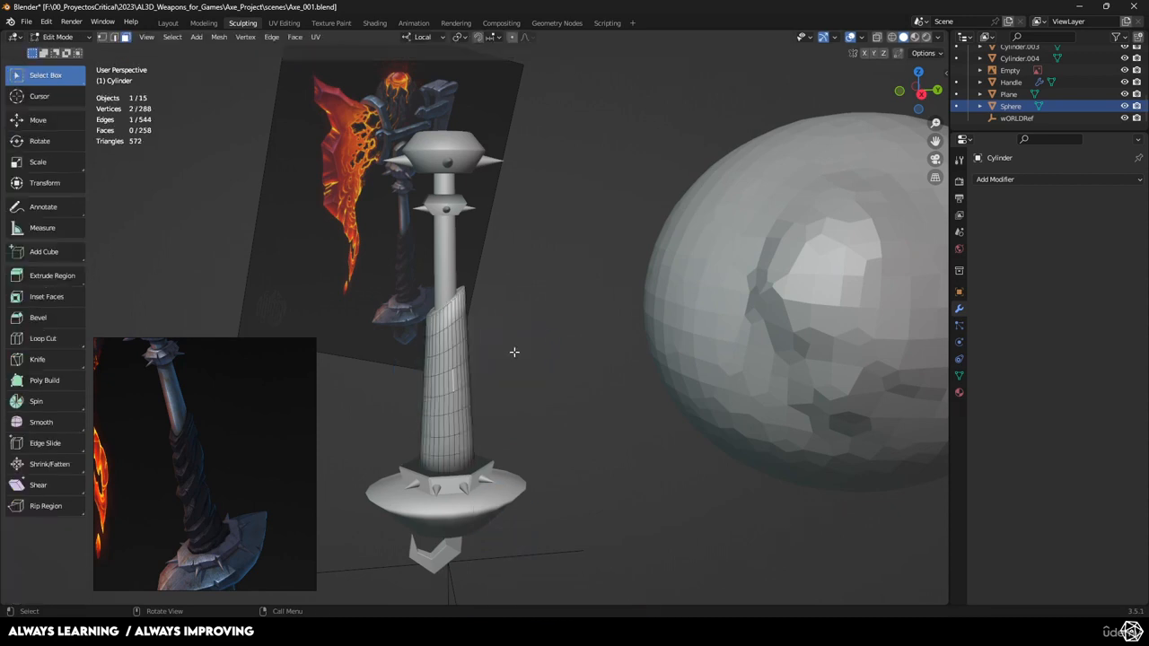
pyautogui.click(168, 22)
pyautogui.keyDown('shift'); pyautogui.moveTo(522, 372); pyautogui.dragTo(587, 243, button='middle'); pyautogui.keyUp('shift')
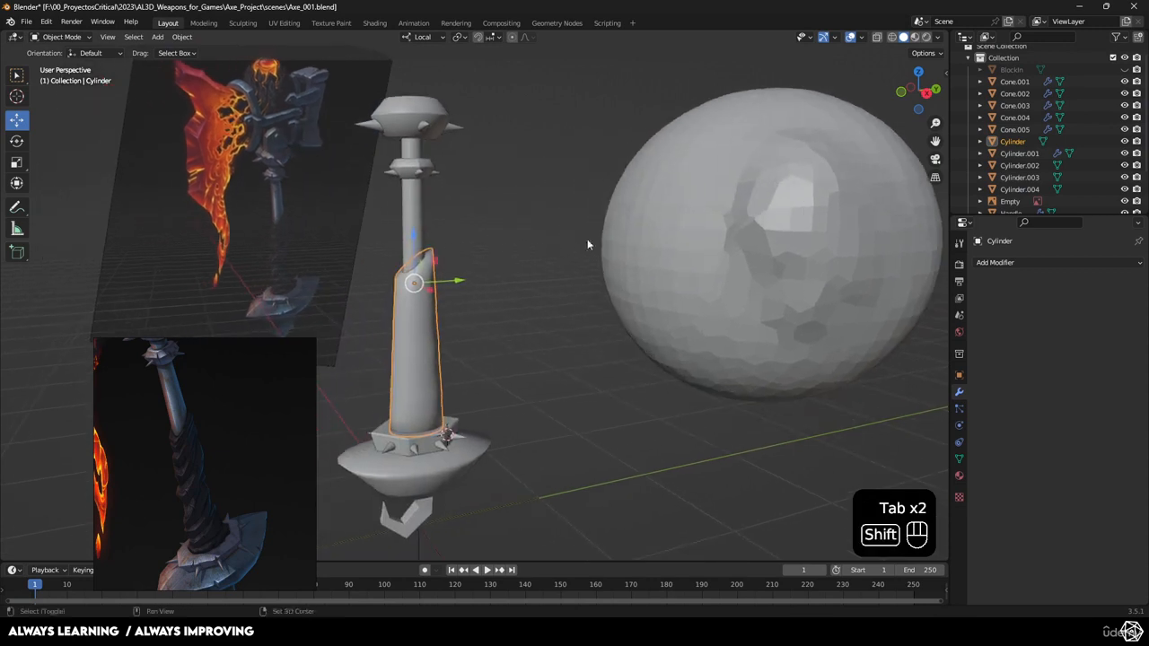
pyautogui.click(705, 264)
pyautogui.press('x')
pyautogui.click(691, 254)
# - Select the leather wrap cylinder around the handle and apply All Transforms to it
pyautogui.keyDown('shift'); pyautogui.moveTo(465, 320); pyautogui.dragTo(533, 276); pyautogui.keyUp('shift')
pyautogui.scroll(3, 520, 272)
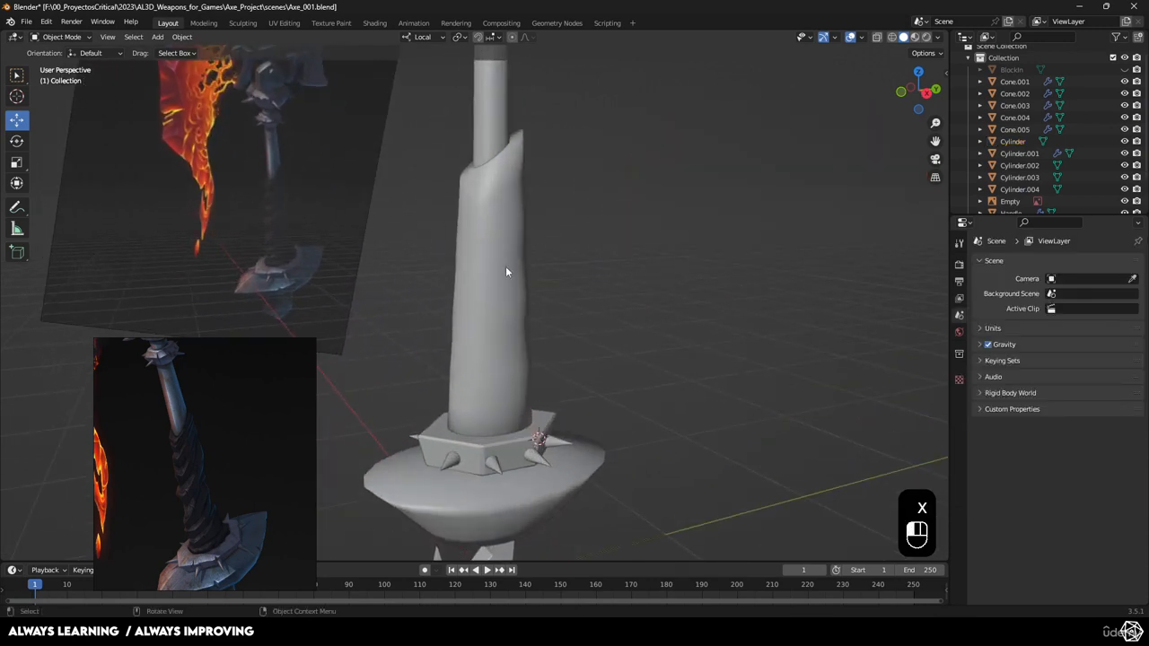
pyautogui.click(505, 270)
pyautogui.keyDown('shift'); pyautogui.moveTo(557, 255); pyautogui.dragTo(589, 261, button='middle'); pyautogui.keyUp('shift')
pyautogui.scroll(1, 556, 270)
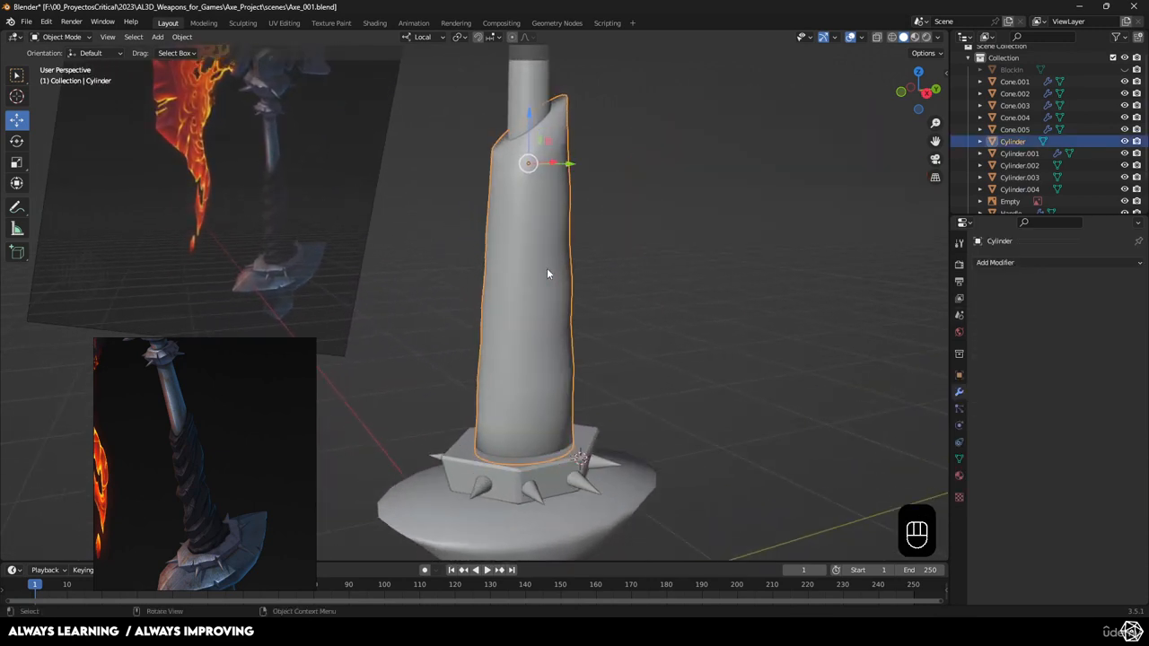
pyautogui.hotkey('ctrl', 'a')
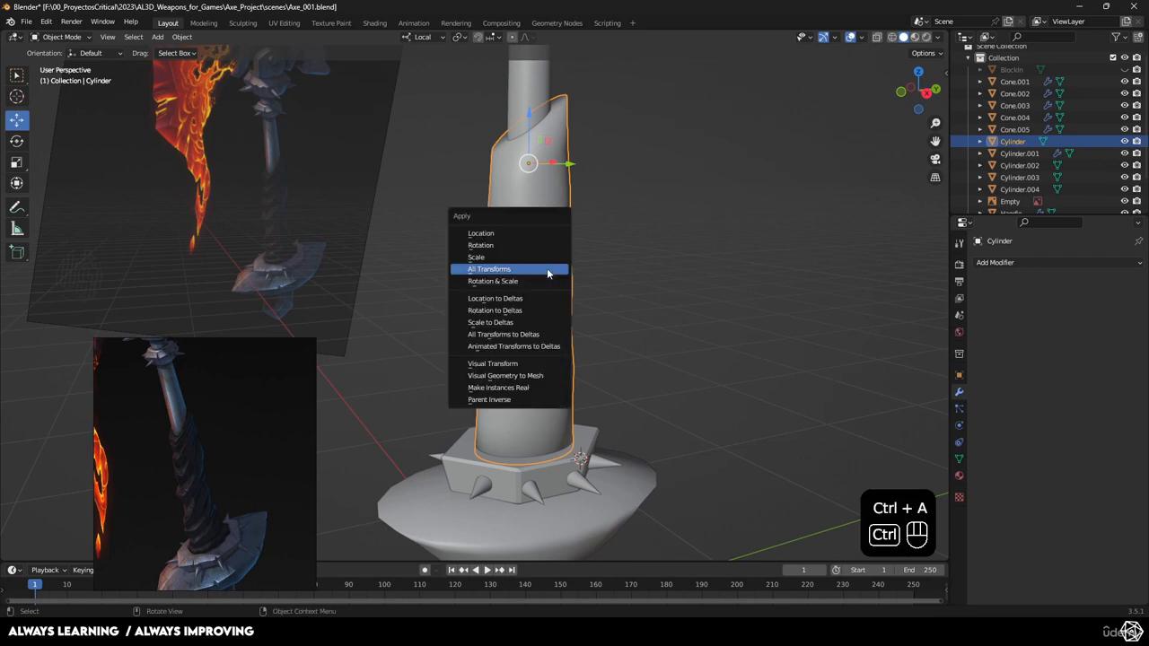
pyautogui.click(539, 268)
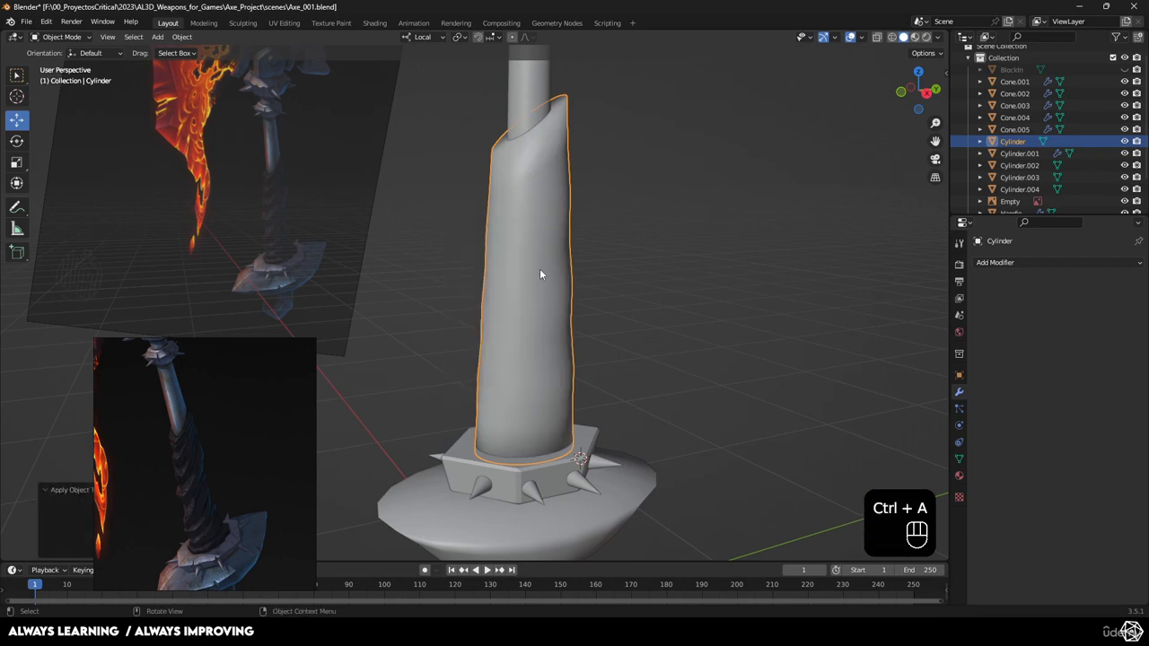
# - Switch to the Sculpting workspace and bring the leather wrap cylinder into close view for sculpting
pyautogui.click(242, 23)
pyautogui.scroll(4, 505, 341)
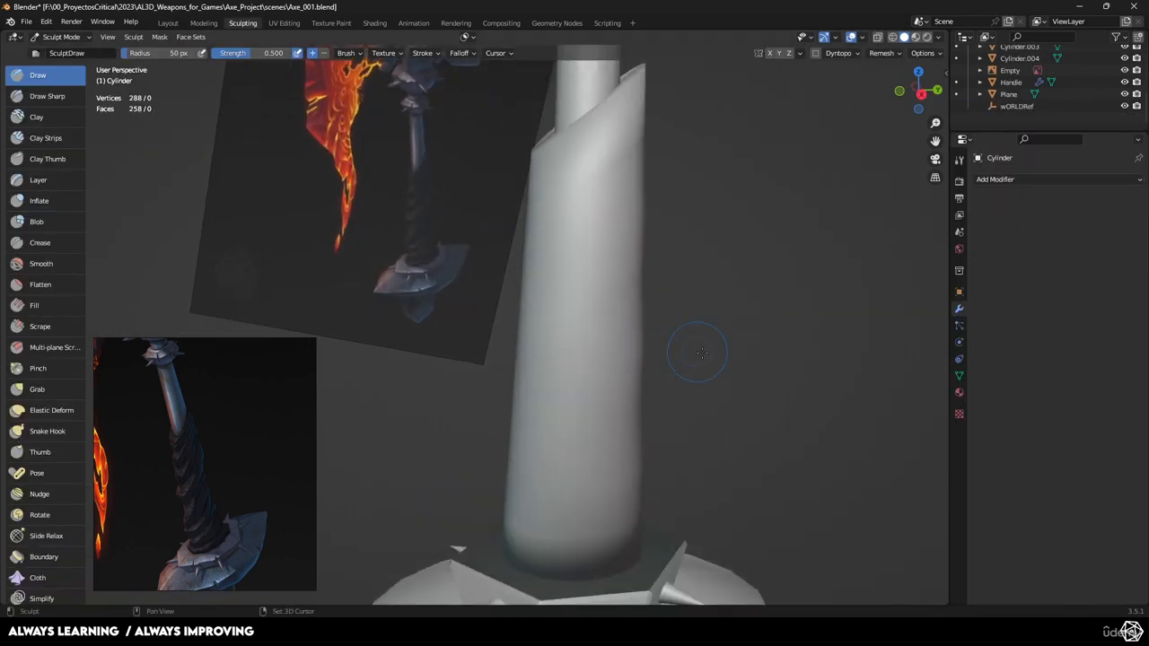
pyautogui.keyDown('shift'); pyautogui.moveTo(702, 352); pyautogui.dragTo(674, 392, button='middle'); pyautogui.keyUp('shift')
pyautogui.scroll(-2, 641, 370)
pyautogui.scroll(1, 642, 357)
pyautogui.moveTo(685, 304); pyautogui.dragTo(616, 302, button='middle')
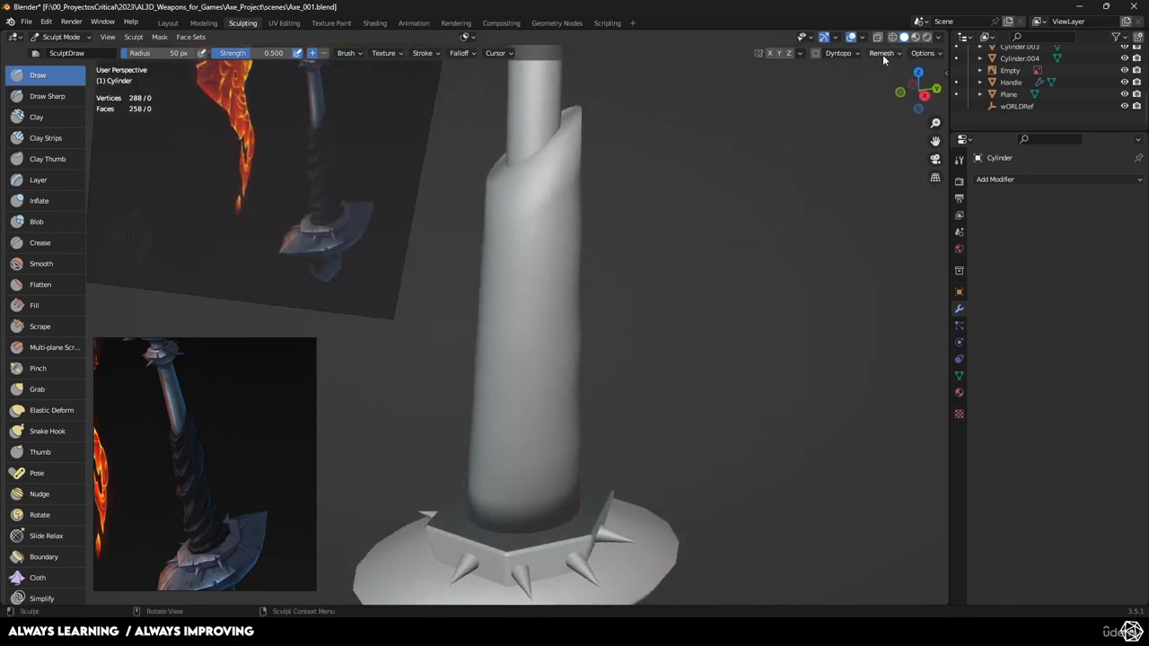
pyautogui.moveTo(619, 252)
pyautogui.mouseDown(button='middle')
pyautogui.moveTo(709, 305)
pyautogui.moveTo(725, 392)
pyautogui.moveTo(762, 263)
pyautogui.moveTo(795, 233)
pyautogui.moveTo(653, 223)
pyautogui.moveTo(581, 275)
pyautogui.mouseUp(button='middle')
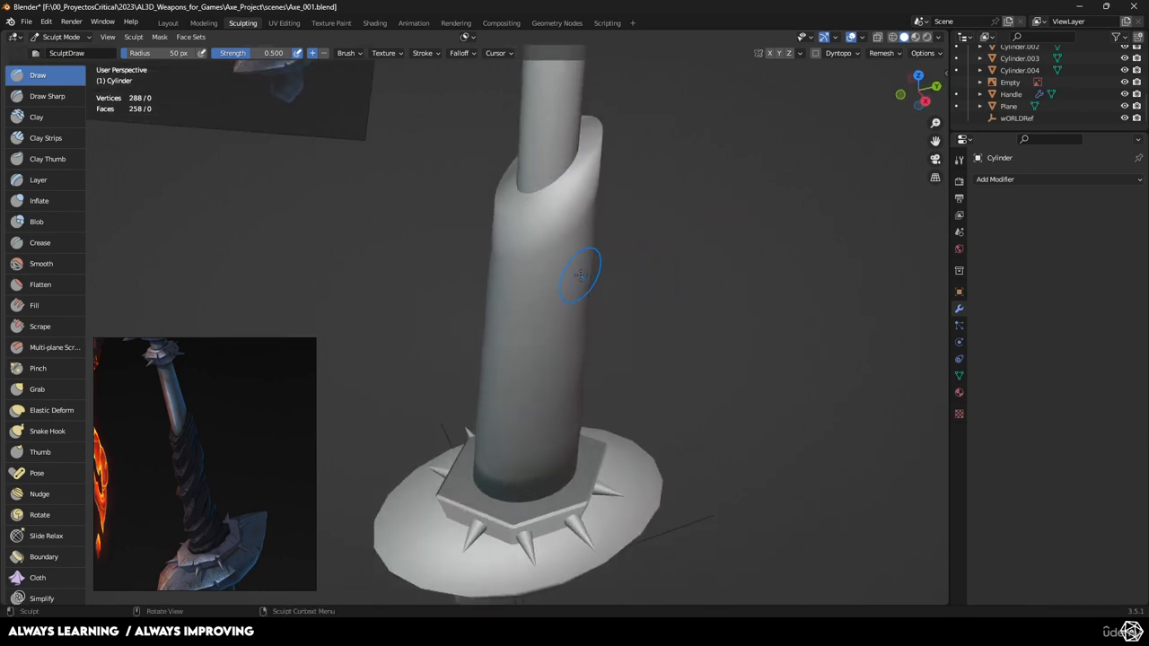
# - Set the voxel size to about 0.0265 m and voxel-remesh the leather wrap cylinder
pyautogui.press('r')
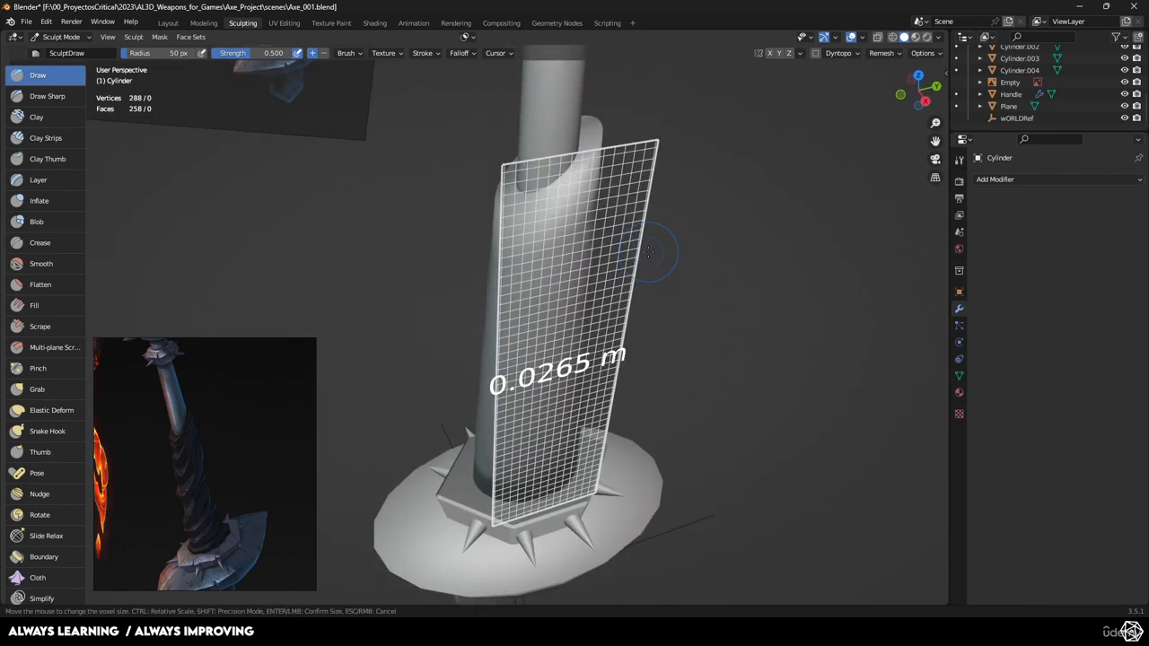
pyautogui.click(645, 252)
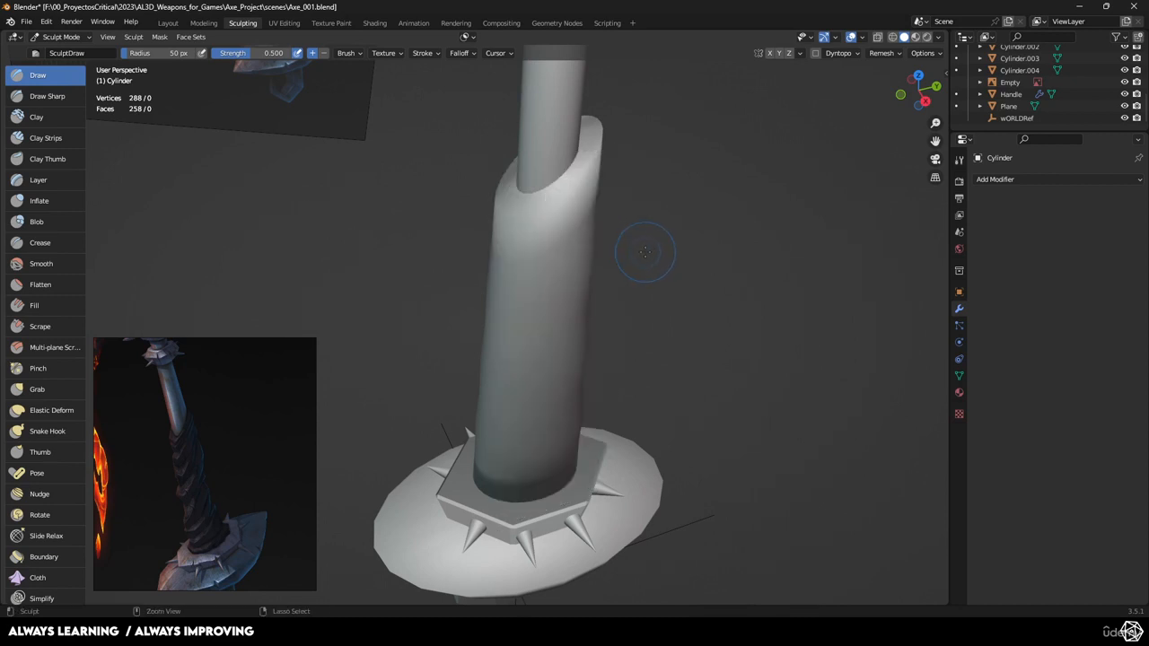
pyautogui.hotkey('ctrl', 'r')
pyautogui.moveTo(645, 252)
pyautogui.mouseDown(button='middle')
pyautogui.moveTo(533, 215)
pyautogui.moveTo(651, 236)
pyautogui.mouseUp(button='middle')
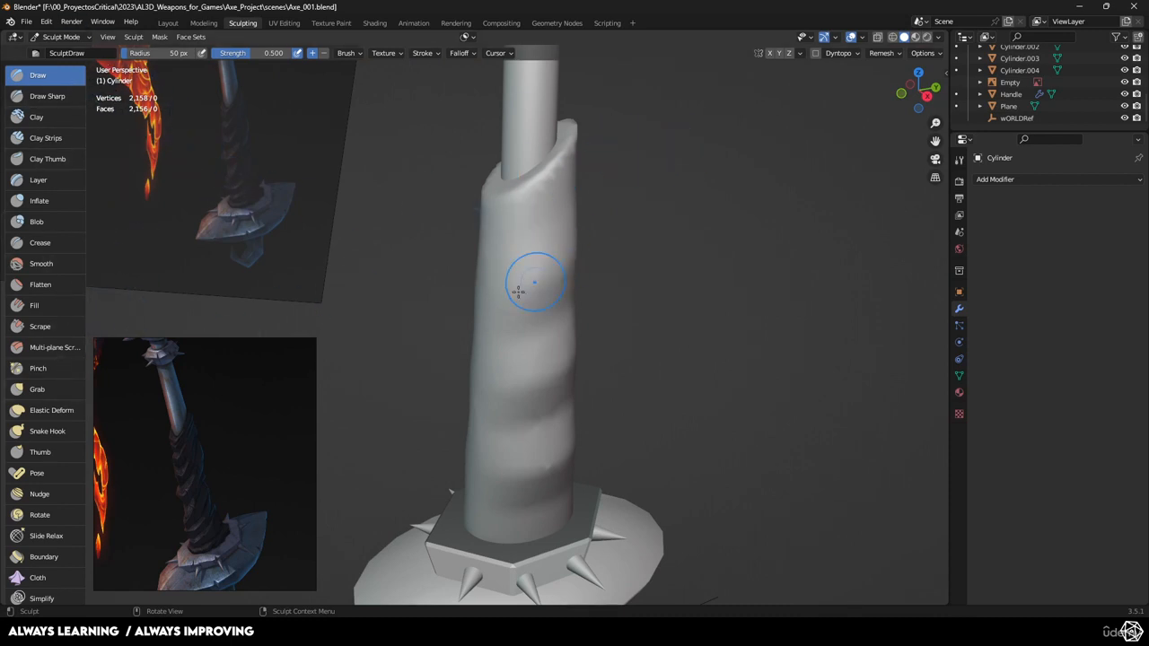
# - Enlarge the reference image's leather wrap, enable X-axis sculpt symmetry and draw a stroke across the wrap's upper rim
pyautogui.scroll(5, 185, 453)
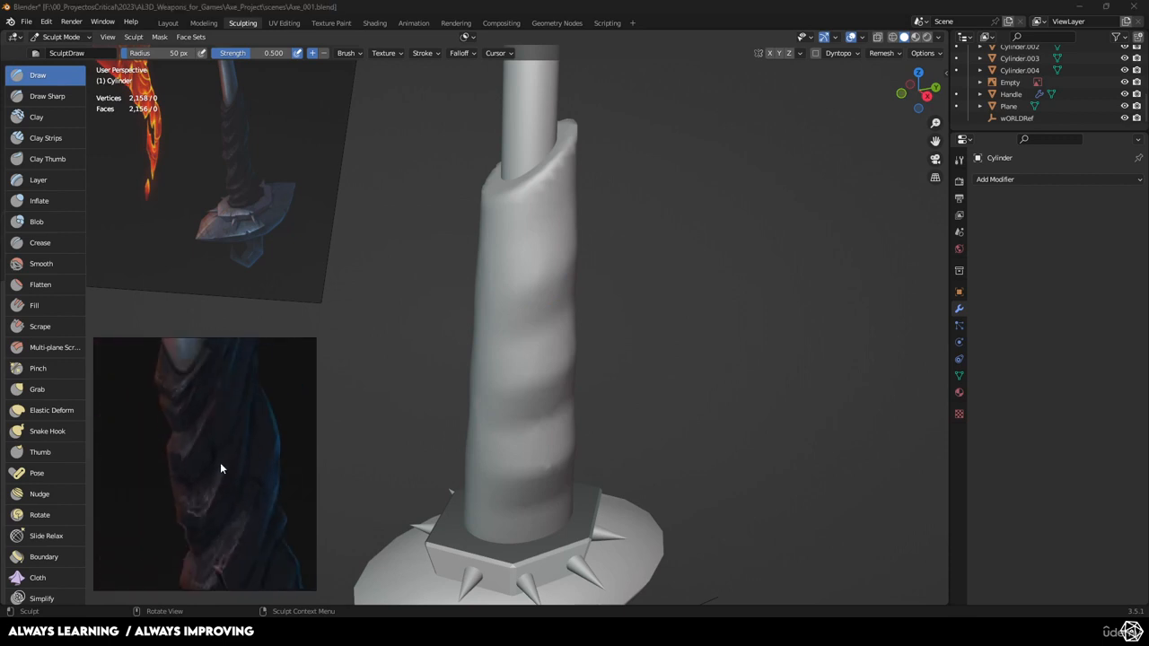
pyautogui.scroll(2, 216, 463)
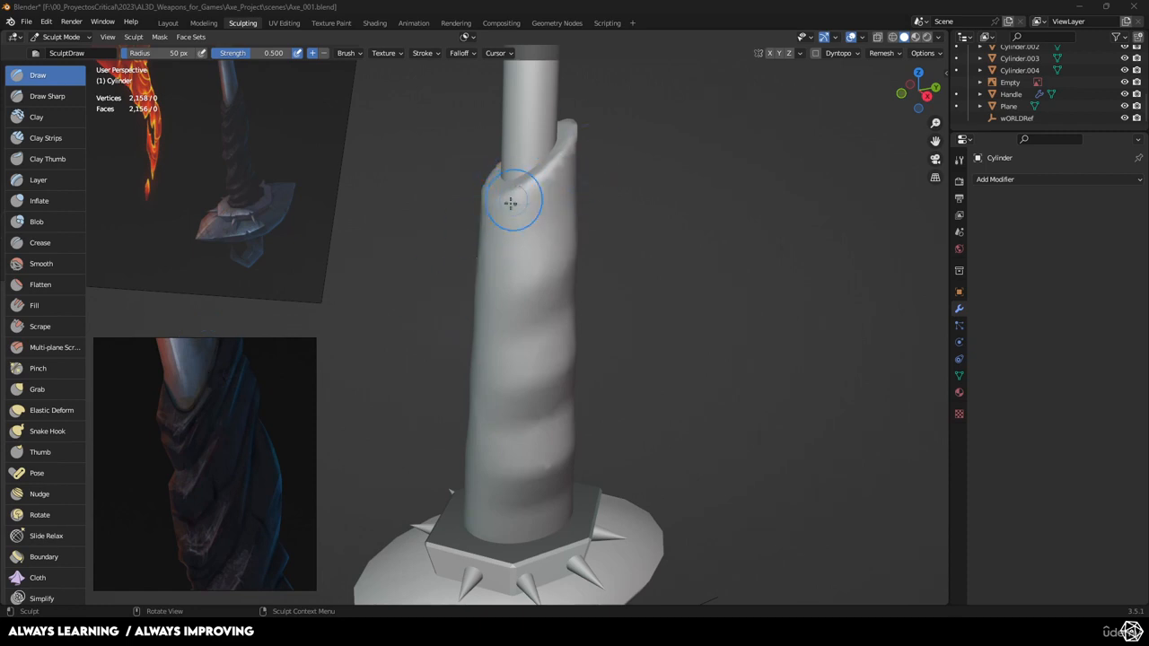
pyautogui.click(770, 54)
pyautogui.moveTo(550, 178)
pyautogui.mouseDown()
pyautogui.moveTo(502, 209)
pyautogui.moveTo(431, 191)
pyautogui.mouseUp()
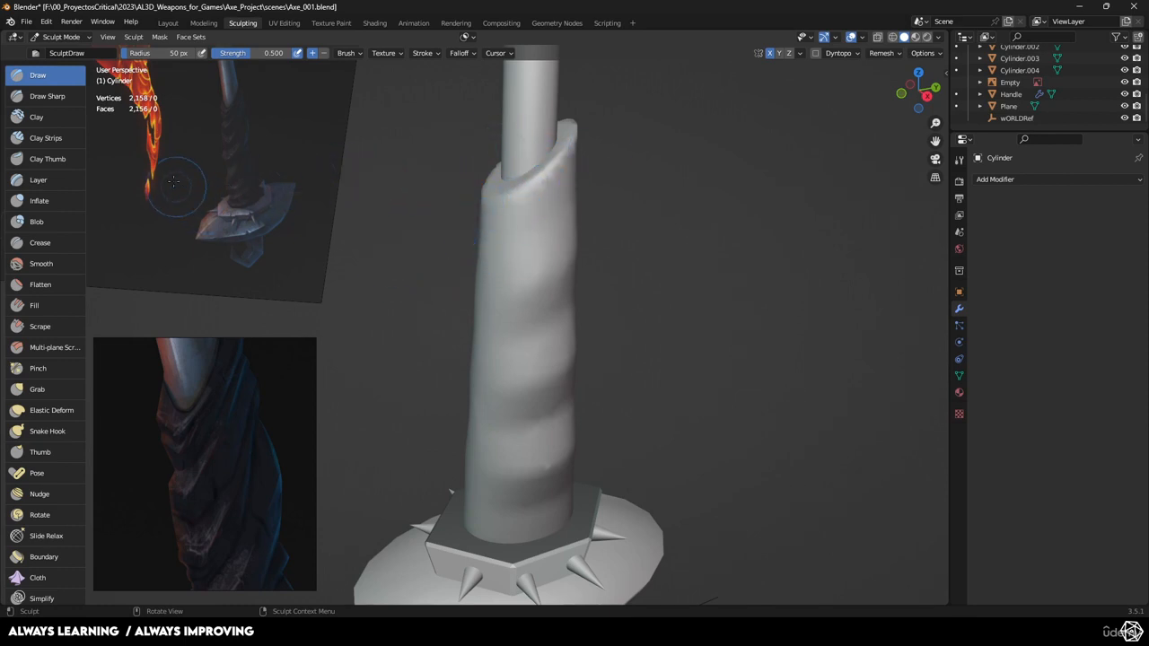
# - Try building up the wrap's upper rim with diagonal Clay Strips strokes
pyautogui.click(49, 140)
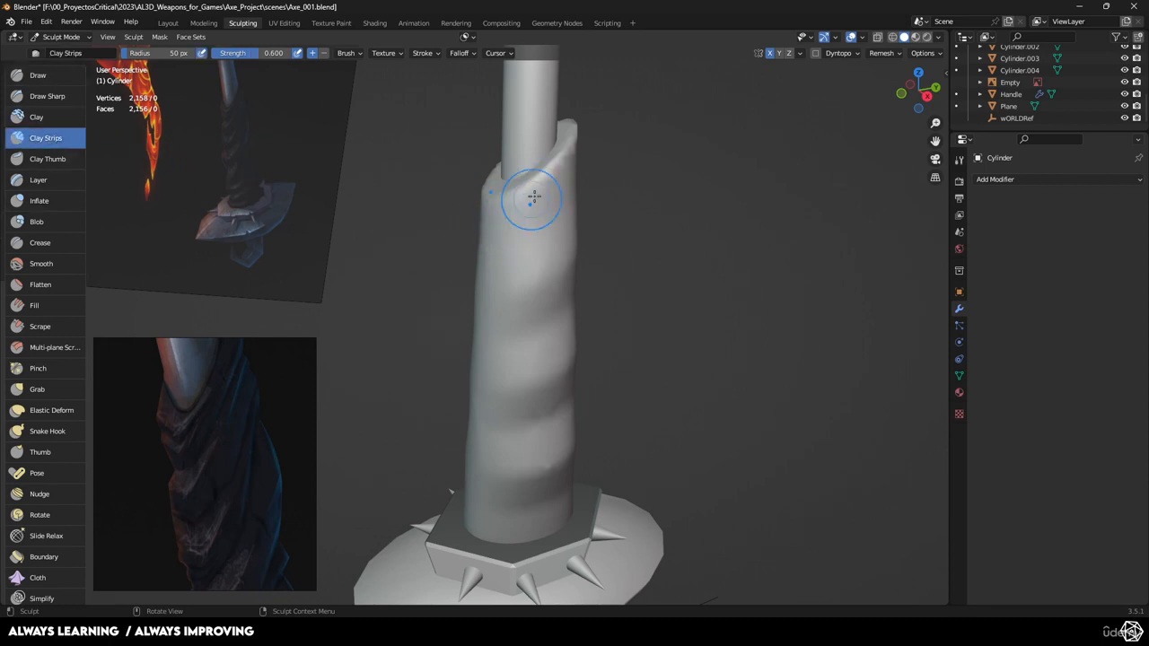
pyautogui.moveTo(531, 196); pyautogui.dragTo(567, 153)
pyautogui.moveTo(517, 211); pyautogui.dragTo(549, 172)
pyautogui.moveTo(513, 215)
pyautogui.mouseDown()
pyautogui.moveTo(490, 232)
pyautogui.moveTo(541, 163)
pyautogui.mouseUp()
pyautogui.moveTo(483, 235); pyautogui.dragTo(538, 173)
pyautogui.moveTo(492, 231); pyautogui.dragTo(540, 180)
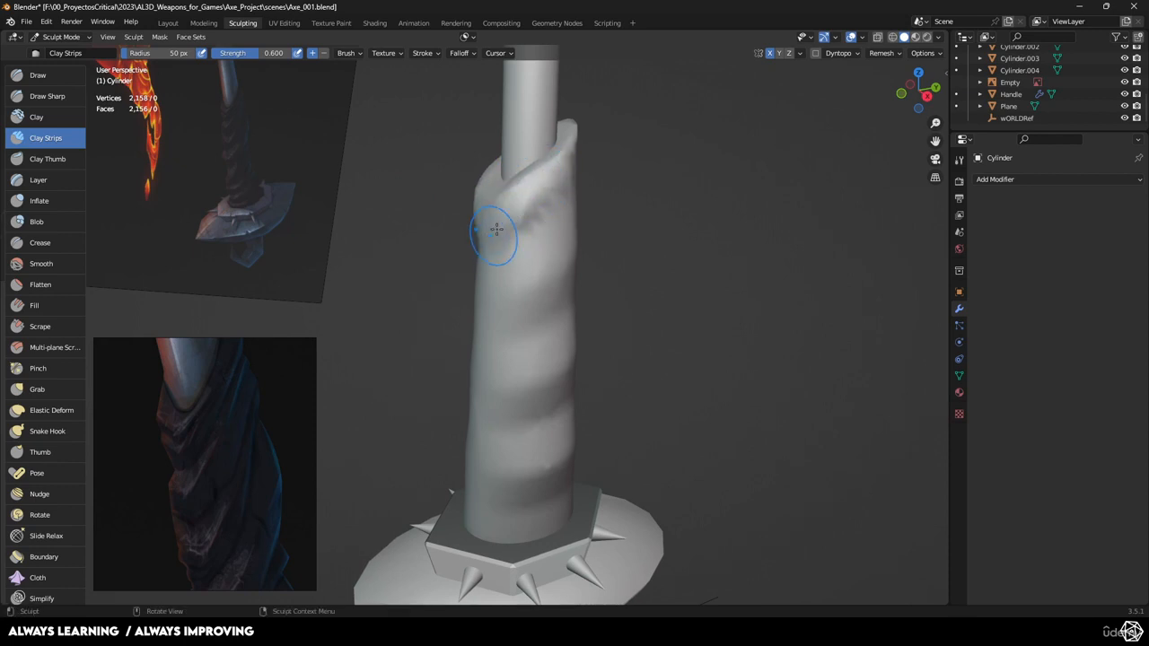
# - Undo the last four Clay Strips strokes on the wrap's rim
pyautogui.hotkey('ctrl', 'z')
pyautogui.hotkey('ctrl', 'z')
pyautogui.hotkey('ctrl', 'z')
pyautogui.hotkey('ctrl', 'z')
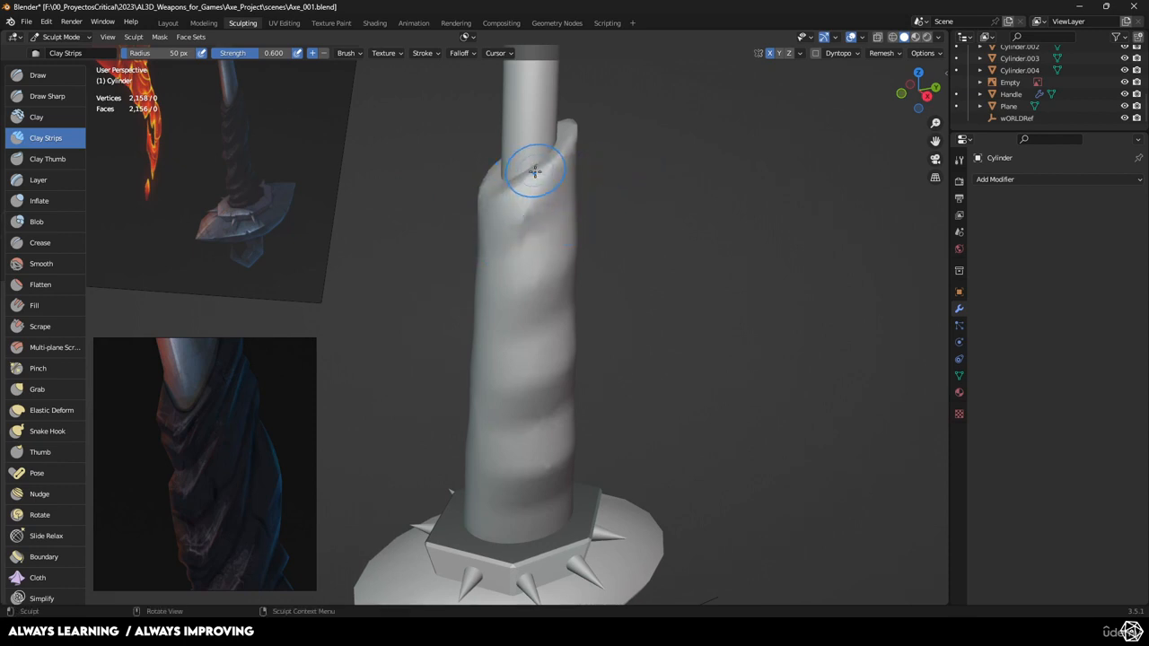
# - Add Clay Strips strokes along the wrap's slanted upper rim to form a thicker edge
pyautogui.moveTo(502, 225); pyautogui.dragTo(526, 179)
pyautogui.moveTo(539, 180)
pyautogui.mouseDown(button='middle')
pyautogui.moveTo(633, 207)
pyautogui.moveTo(682, 200)
pyautogui.moveTo(492, 230)
pyautogui.mouseUp(button='middle')
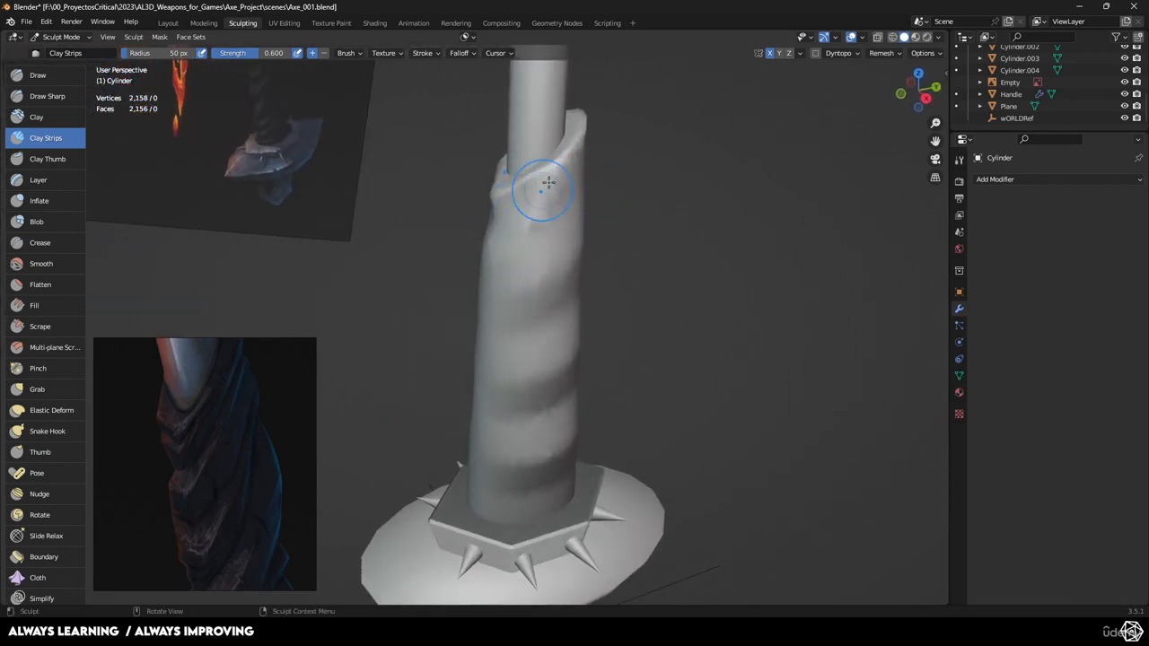
pyautogui.moveTo(549, 182)
pyautogui.mouseDown()
pyautogui.moveTo(537, 249)
pyautogui.moveTo(568, 205)
pyautogui.moveTo(585, 225)
pyautogui.moveTo(583, 206)
pyautogui.mouseUp()
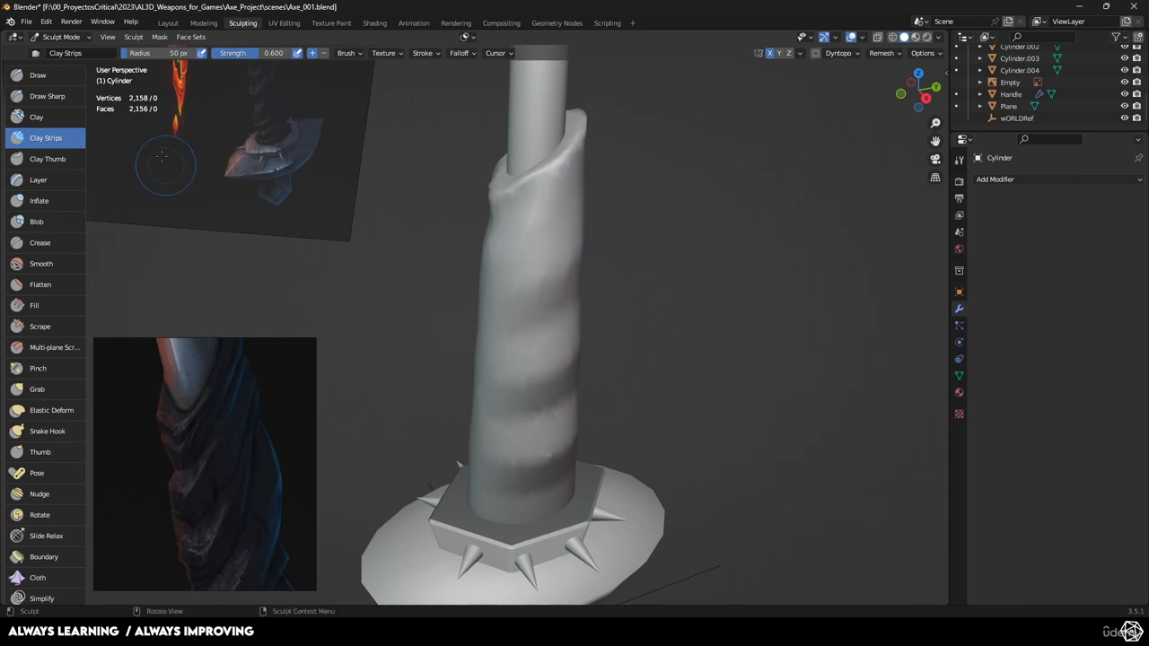
pyautogui.moveTo(526, 236); pyautogui.dragTo(535, 233, button='middle')
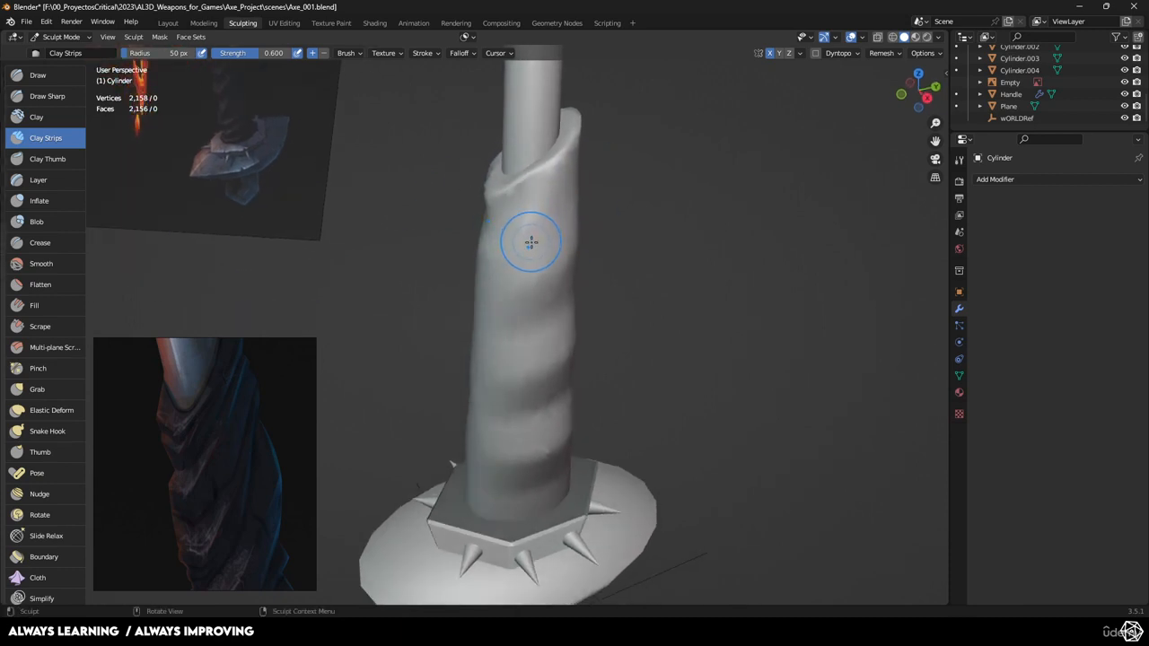
# - Remesh the wrap at a voxel size of about 0.006 m and build up diagonal clay strips along its upper rim
pyautogui.press('r')
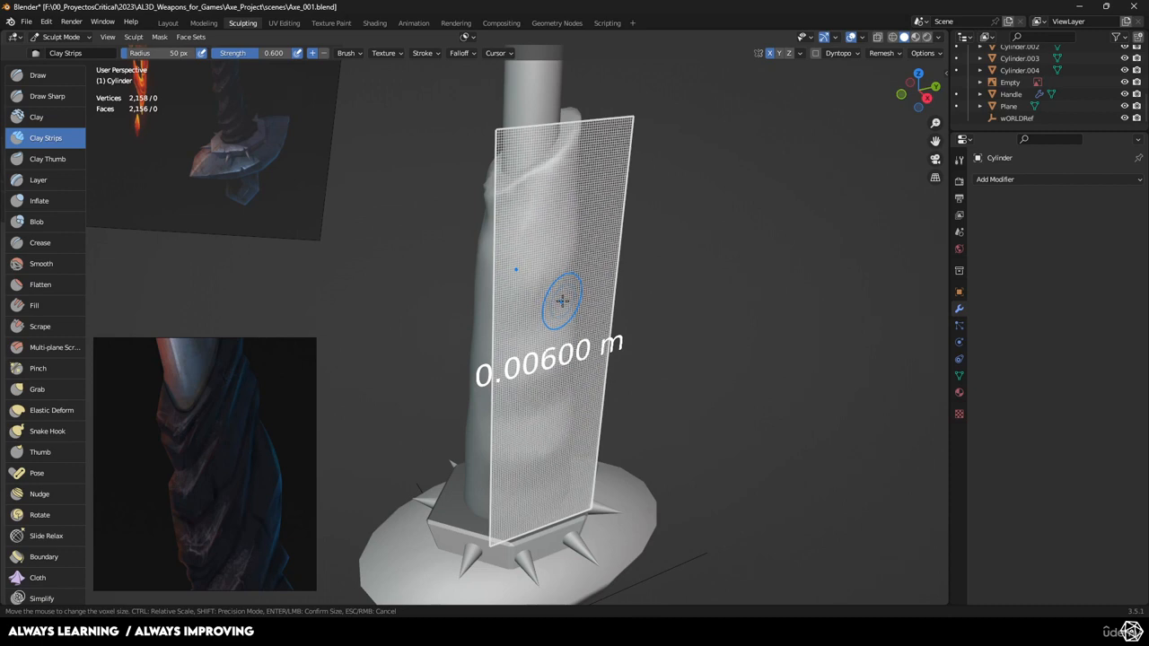
pyautogui.click(553, 290)
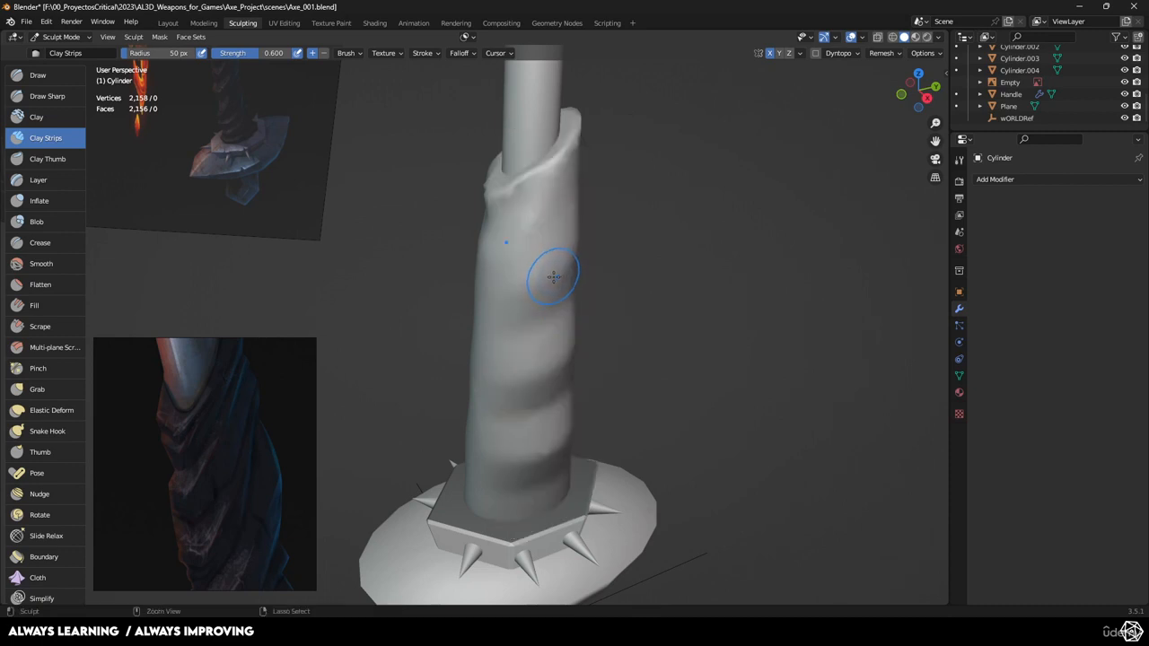
pyautogui.moveTo(534, 223)
pyautogui.mouseDown()
pyautogui.moveTo(547, 195)
pyautogui.moveTo(528, 235)
pyautogui.mouseUp()
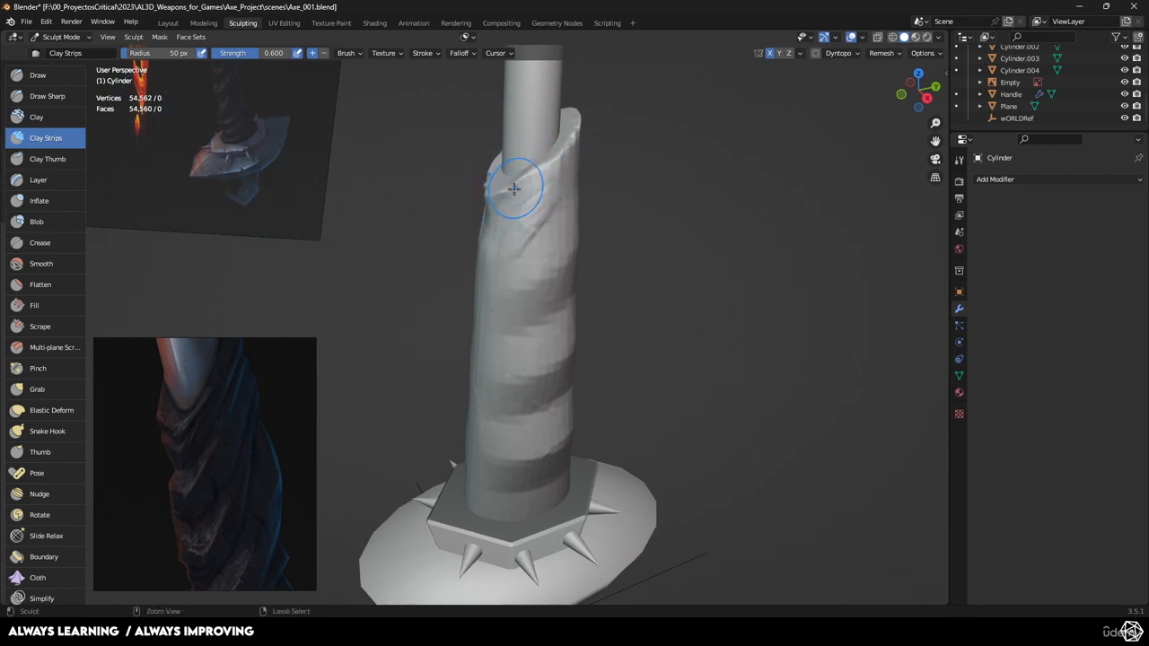
pyautogui.moveTo(514, 189)
pyautogui.mouseDown()
pyautogui.moveTo(543, 155)
pyautogui.moveTo(526, 178)
pyautogui.mouseUp()
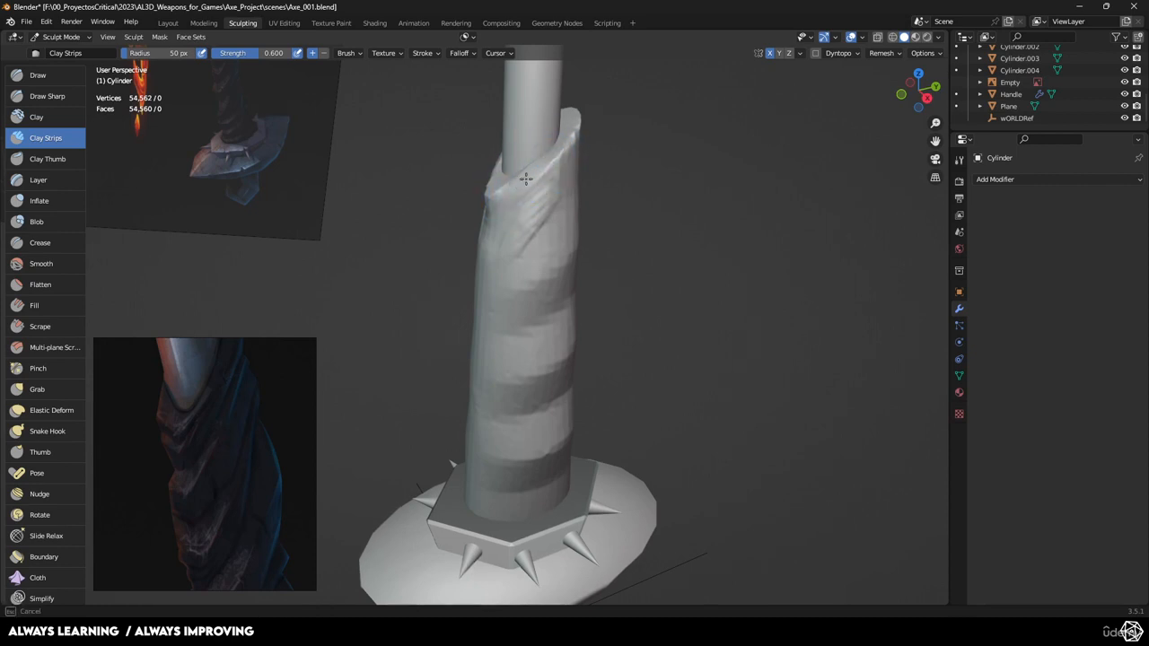
pyautogui.moveTo(561, 141); pyautogui.dragTo(571, 130)
pyautogui.moveTo(527, 187)
pyautogui.mouseDown()
pyautogui.moveTo(562, 165)
pyautogui.moveTo(514, 213)
pyautogui.moveTo(520, 236)
pyautogui.moveTo(492, 229)
pyautogui.moveTo(571, 146)
pyautogui.mouseUp()
# - Show more of the reference wrap and carve back the pointed tip of the rim with inverted Clay Strips
pyautogui.moveTo(591, 133)
pyautogui.mouseDown(button='middle')
pyautogui.moveTo(561, 190)
pyautogui.moveTo(603, 162)
pyautogui.moveTo(616, 206)
pyautogui.moveTo(627, 154)
pyautogui.mouseUp(button='middle')
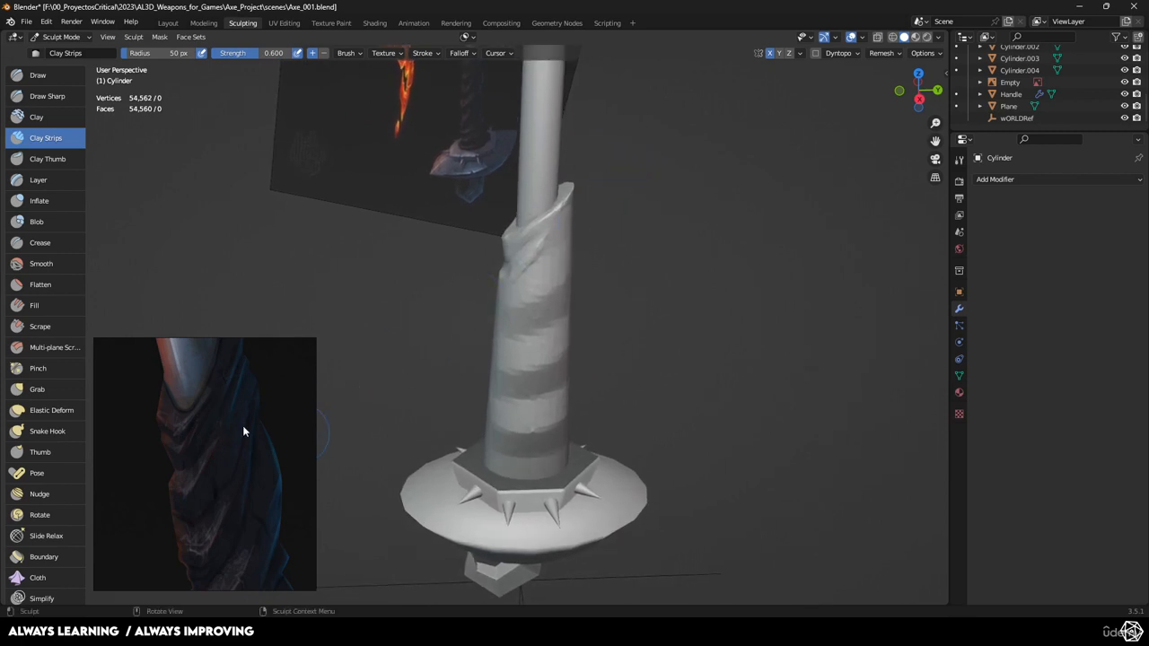
pyautogui.scroll(-3, 243, 431)
pyautogui.moveTo(243, 431); pyautogui.dragTo(207, 472, button='middle')
pyautogui.moveTo(599, 177)
pyautogui.mouseDown(button='middle')
pyautogui.moveTo(621, 249)
pyautogui.moveTo(594, 243)
pyautogui.moveTo(646, 215)
pyautogui.moveTo(661, 187)
pyautogui.moveTo(626, 274)
pyautogui.moveTo(607, 287)
pyautogui.mouseUp(button='middle')
pyautogui.moveTo(630, 249)
pyautogui.keyDown('ctrl'); pyautogui.mouseDown(button='middle')
pyautogui.moveTo(634, 239)
pyautogui.moveTo(635, 257)
pyautogui.mouseUp(button='middle'); pyautogui.keyUp('ctrl')
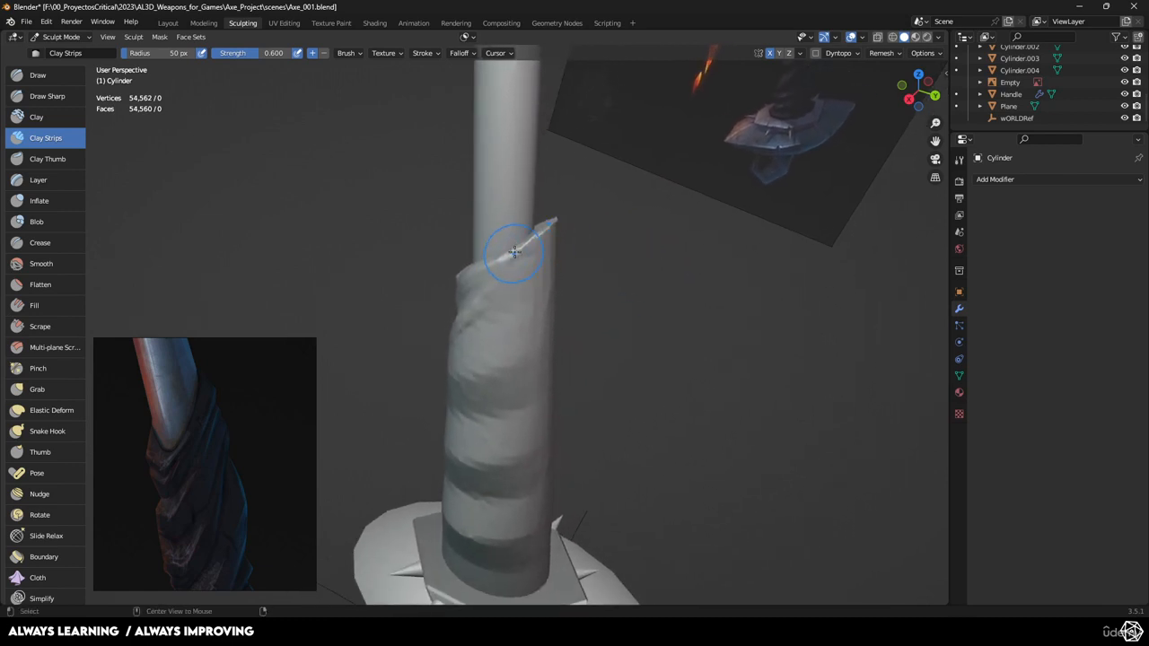
pyautogui.moveTo(543, 230)
pyautogui.keyDown('ctrl'); pyautogui.mouseDown()
pyautogui.moveTo(480, 278)
pyautogui.moveTo(489, 256)
pyautogui.moveTo(537, 240)
pyautogui.mouseUp(); pyautogui.keyUp('ctrl')
# - Flatten the slanted upper rim of the wrap with the Scrape brush
pyautogui.click(44, 326)
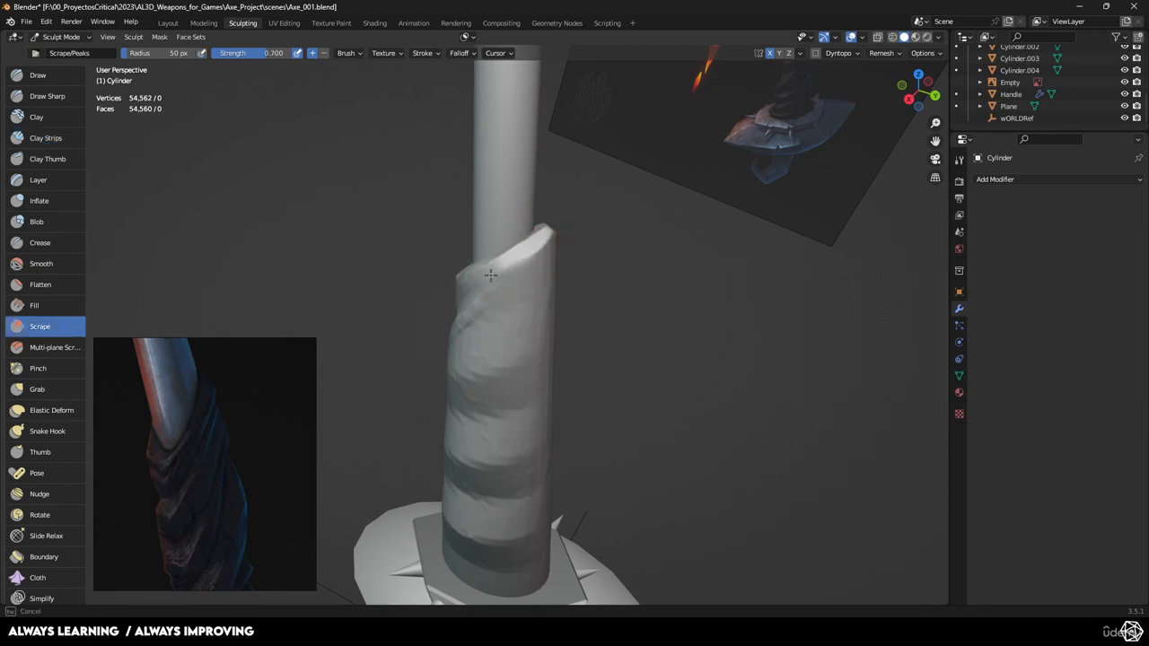
pyautogui.moveTo(490, 275); pyautogui.dragTo(471, 288)
pyautogui.moveTo(591, 257); pyautogui.dragTo(637, 228, button='middle')
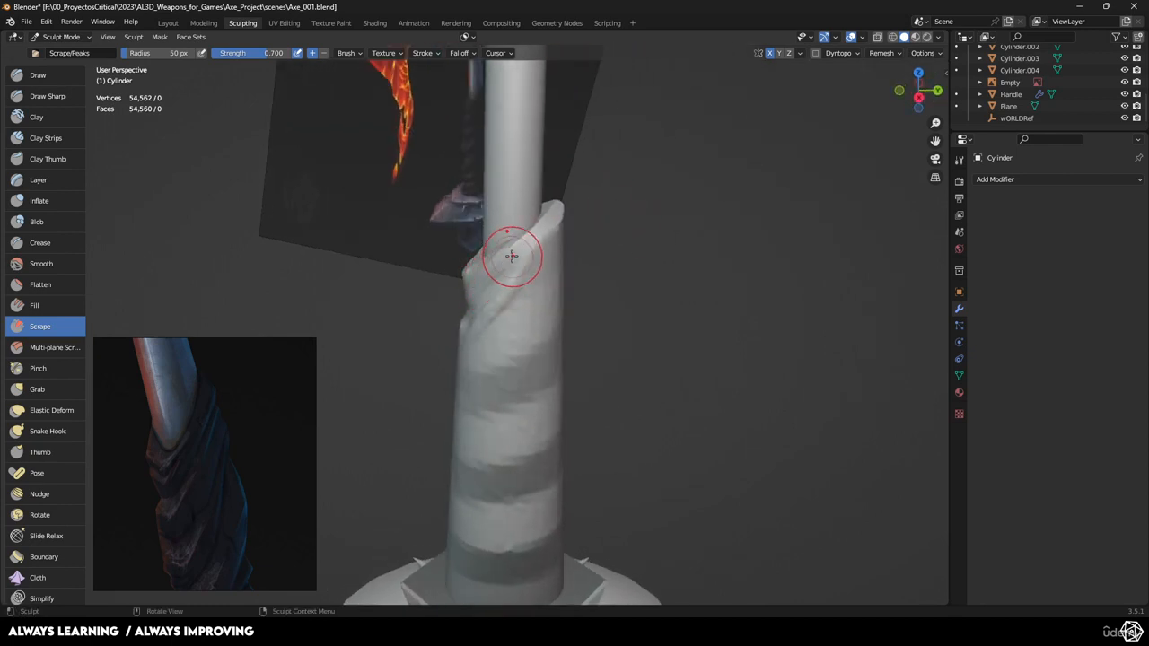
pyautogui.moveTo(512, 254); pyautogui.dragTo(466, 297)
pyautogui.moveTo(436, 290); pyautogui.dragTo(484, 295, button='middle')
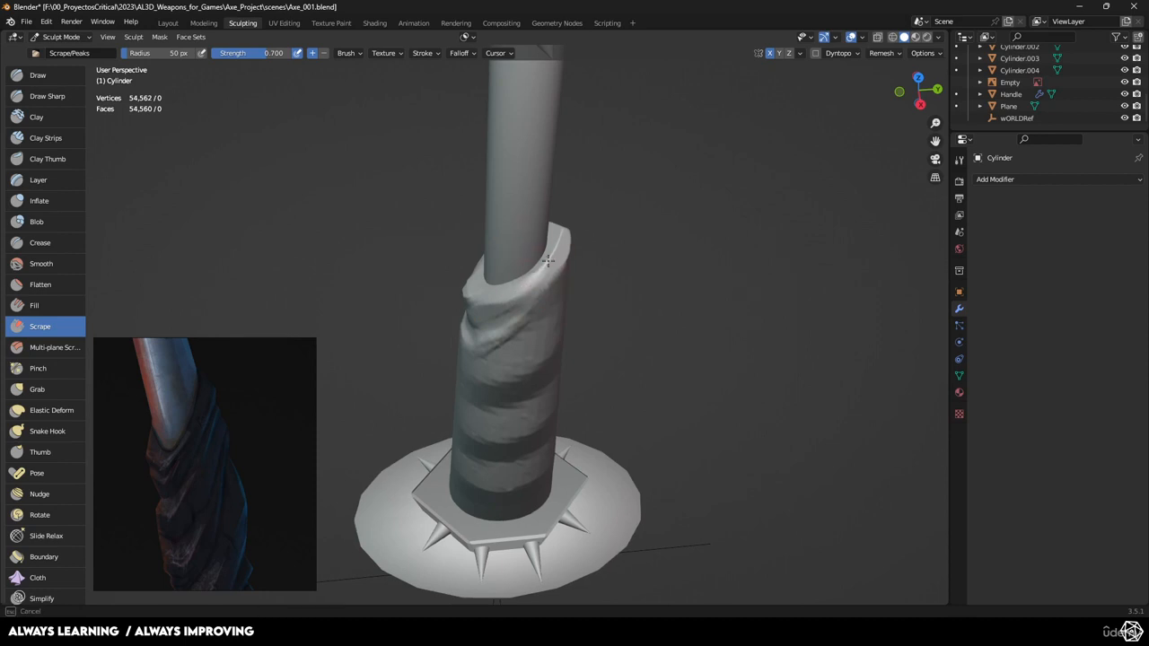
# - Continue scraping around the rim and along the first diagonal fold below it
pyautogui.moveTo(550, 253); pyautogui.dragTo(510, 264, button='middle')
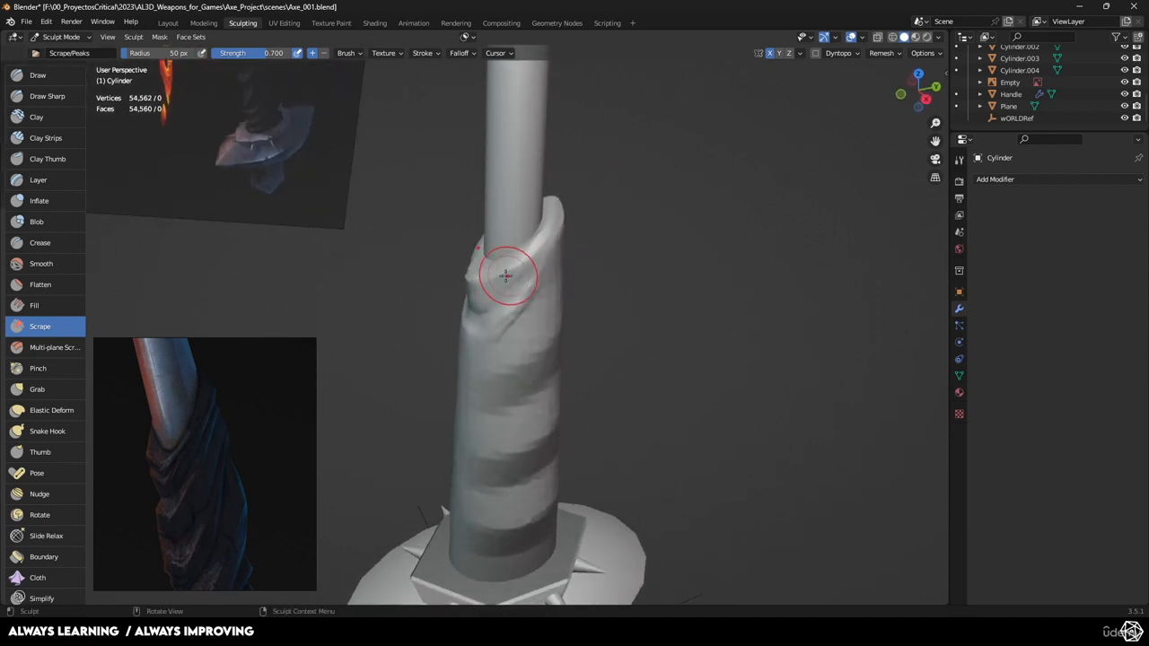
pyautogui.moveTo(511, 263); pyautogui.dragTo(473, 285)
pyautogui.moveTo(491, 277); pyautogui.dragTo(518, 262, button='middle')
pyautogui.moveTo(517, 261); pyautogui.dragTo(611, 222)
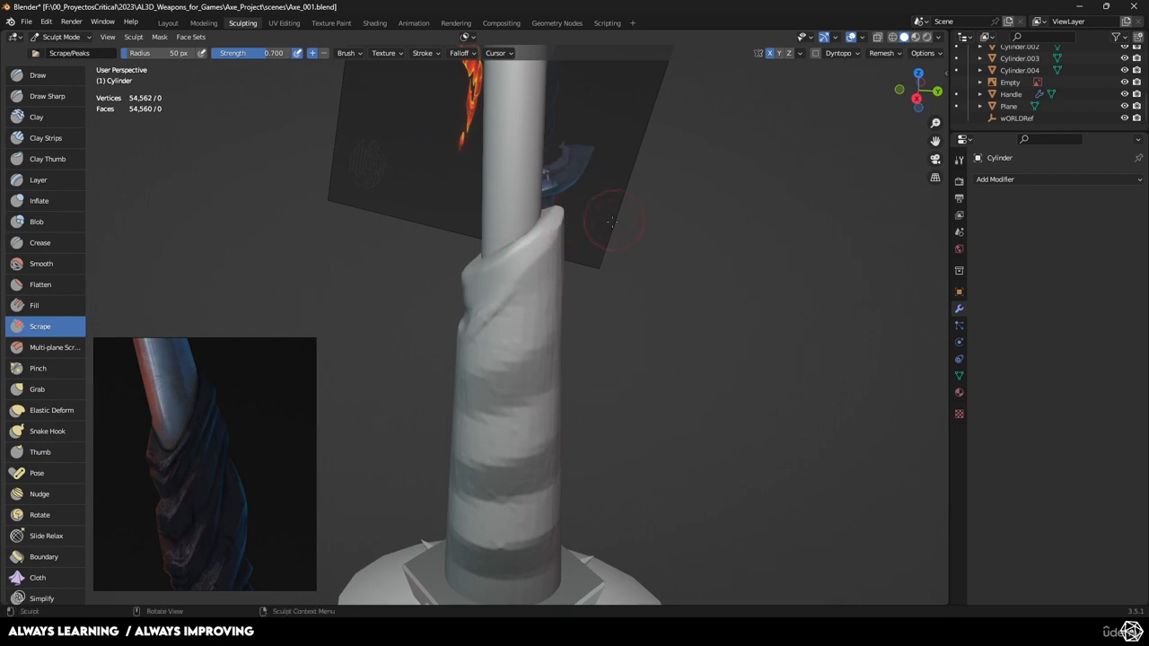
pyautogui.moveTo(583, 269); pyautogui.dragTo(526, 257, button='middle')
pyautogui.moveTo(526, 257)
pyautogui.mouseDown()
pyautogui.moveTo(558, 232)
pyautogui.moveTo(463, 279)
pyautogui.moveTo(482, 324)
pyautogui.mouseUp()
# - Build up a raised diagonal fold just below the wrap's rim with Clay Strips
pyautogui.click(45, 138)
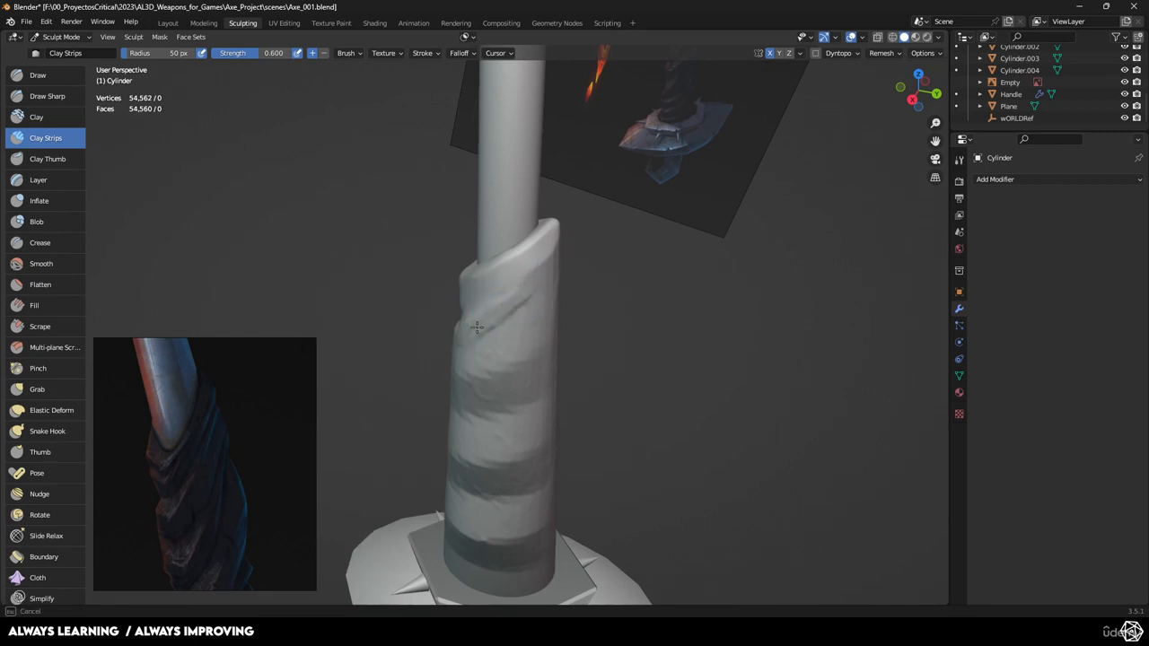
pyautogui.moveTo(529, 284); pyautogui.dragTo(548, 263)
pyautogui.moveTo(593, 254); pyautogui.dragTo(544, 254, button='middle')
pyautogui.moveTo(490, 303); pyautogui.dragTo(536, 266)
pyautogui.moveTo(536, 266)
pyautogui.mouseDown()
pyautogui.moveTo(547, 260)
pyautogui.moveTo(467, 324)
pyautogui.mouseUp()
# - Reduce the Clay Strips radius to 34 px and thicken the lower edge of the diagonal fold
pyautogui.press('f')
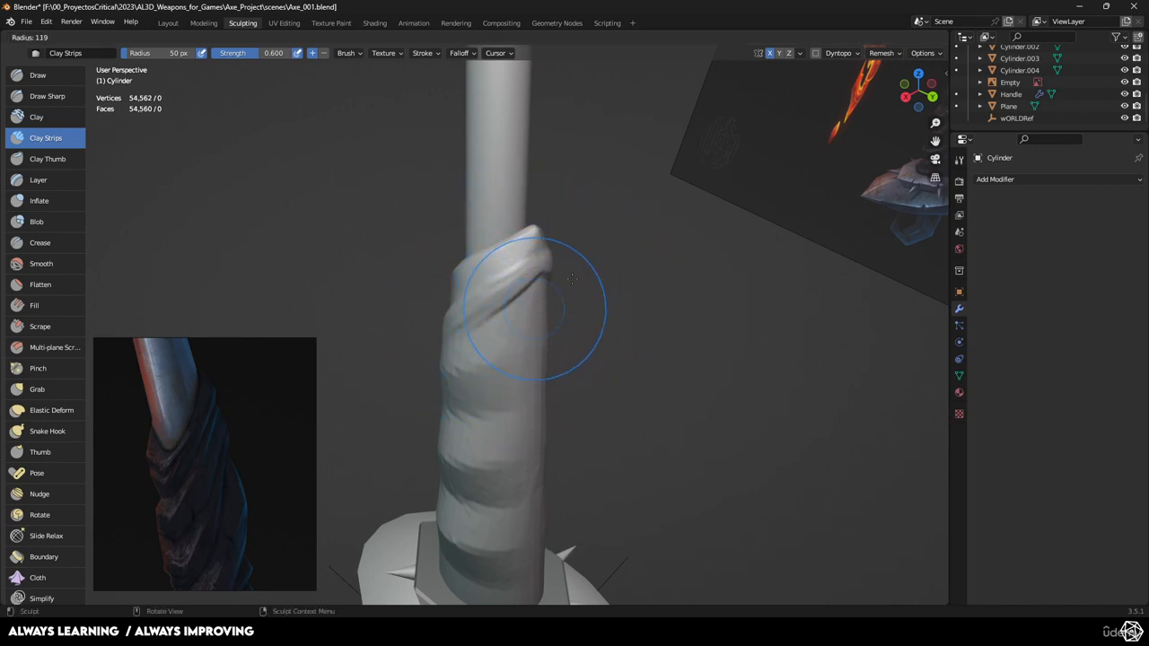
pyautogui.click(525, 303)
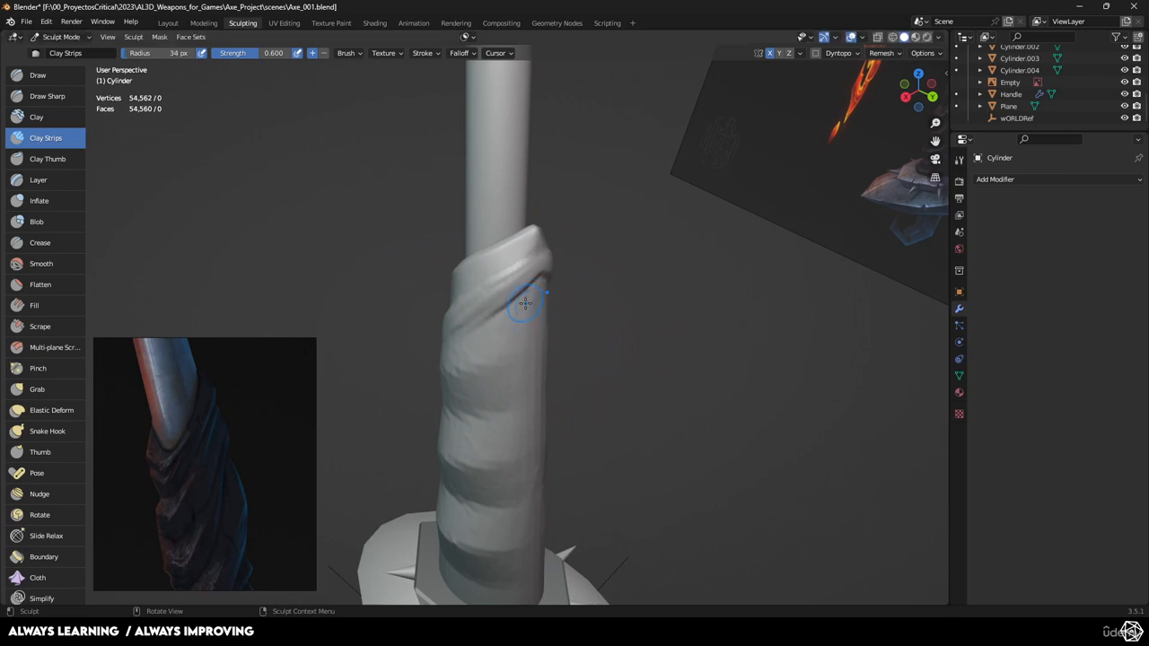
pyautogui.moveTo(538, 293); pyautogui.dragTo(482, 325)
pyautogui.moveTo(506, 284)
pyautogui.mouseDown()
pyautogui.moveTo(524, 260)
pyautogui.moveTo(502, 284)
pyautogui.moveTo(502, 320)
pyautogui.mouseUp()
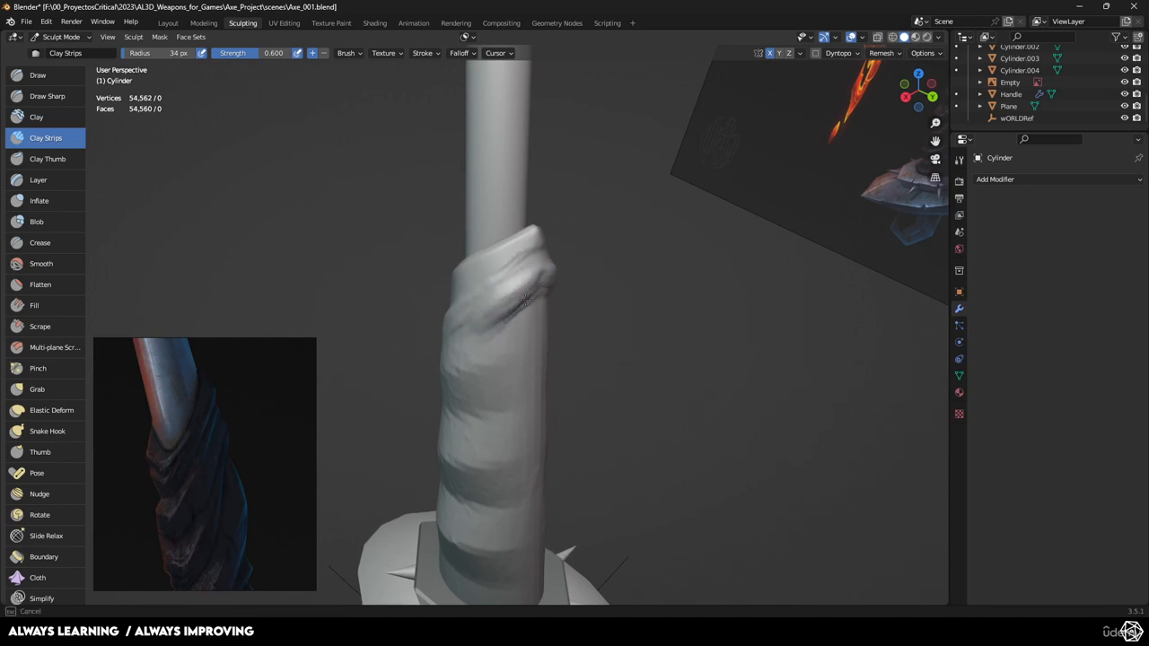
# - Carve a sharp diagonal crease between the rim band and the fold below it with the Draw Sharp brush
pyautogui.moveTo(588, 270)
pyautogui.mouseDown(button='middle')
pyautogui.moveTo(601, 263)
pyautogui.moveTo(433, 300)
pyautogui.mouseUp(button='middle')
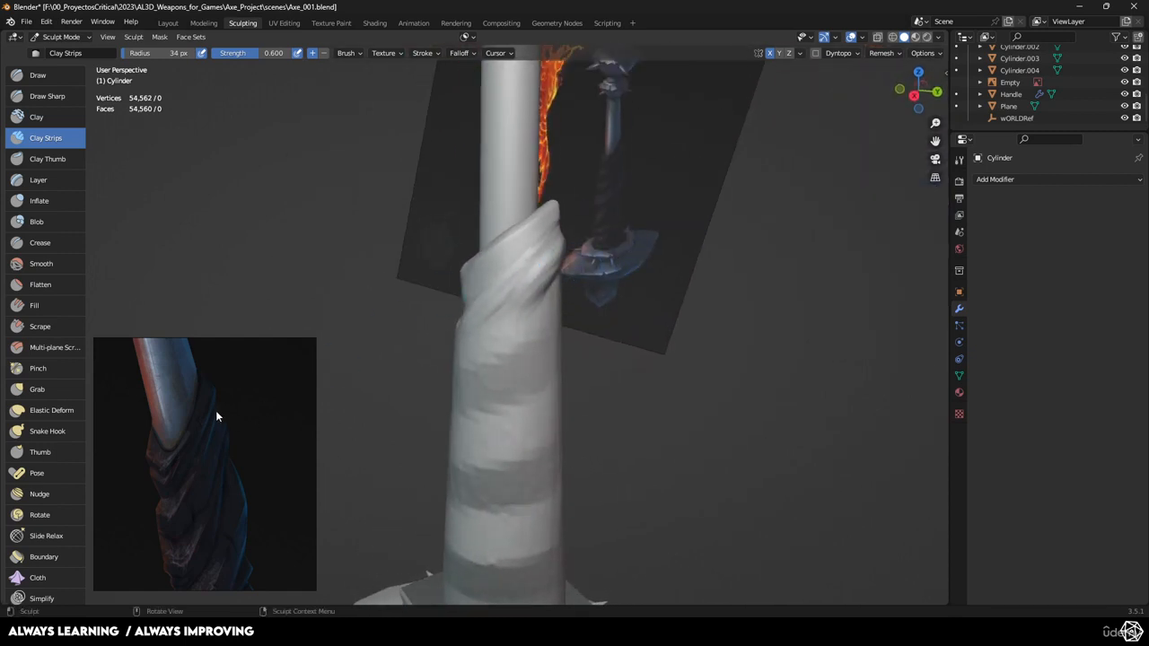
pyautogui.click(43, 96)
pyautogui.moveTo(552, 323); pyautogui.dragTo(525, 355, button='middle')
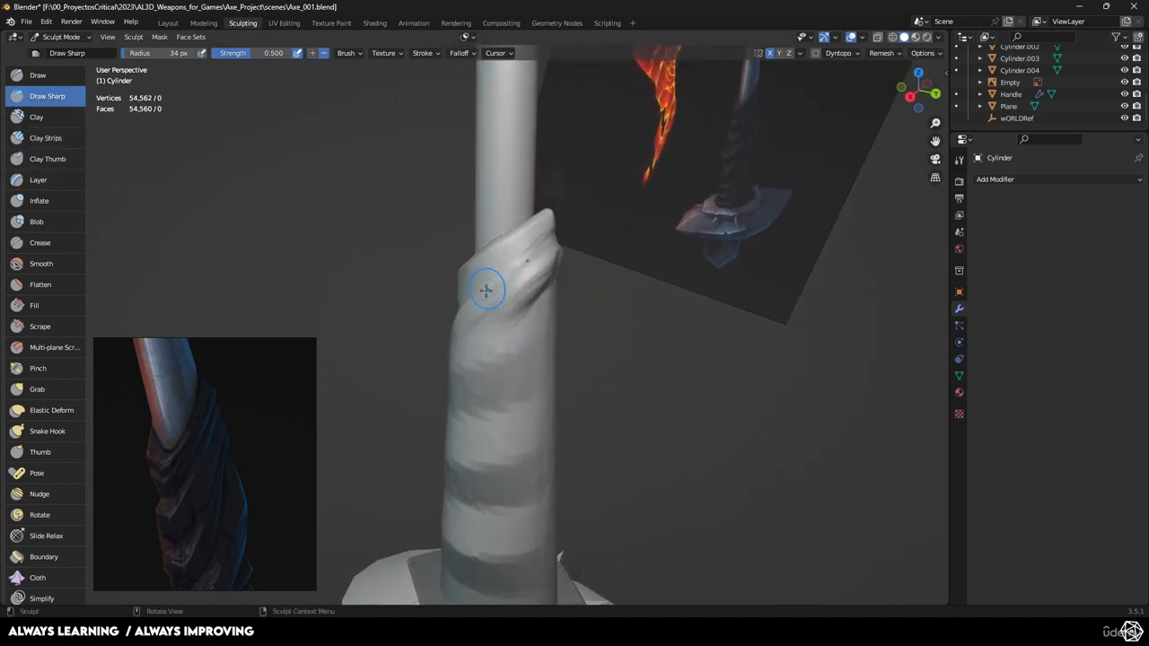
pyautogui.moveTo(490, 288); pyautogui.dragTo(521, 267)
pyautogui.moveTo(489, 289); pyautogui.dragTo(541, 248)
pyautogui.moveTo(569, 233); pyautogui.dragTo(529, 282, button='middle')
pyautogui.moveTo(482, 308)
pyautogui.mouseDown()
pyautogui.moveTo(533, 275)
pyautogui.moveTo(484, 298)
pyautogui.mouseUp()
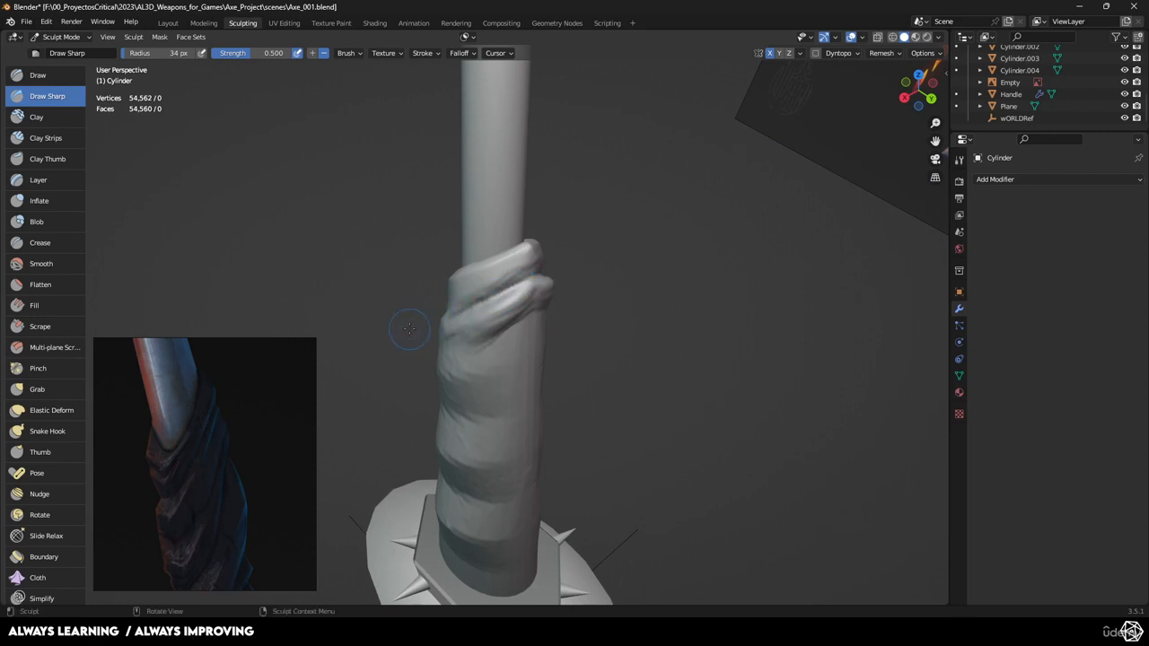
pyautogui.moveTo(410, 330); pyautogui.dragTo(536, 289, button='middle')
pyautogui.moveTo(536, 289)
pyautogui.mouseDown()
pyautogui.moveTo(542, 275)
pyautogui.moveTo(472, 323)
pyautogui.moveTo(546, 262)
pyautogui.mouseUp()
# - Carve a second sharp crease under the lower diagonal fold and continue it around the side of the wrap
pyautogui.moveTo(585, 237); pyautogui.dragTo(533, 227, button='middle')
pyautogui.moveTo(536, 310); pyautogui.dragTo(542, 295, button='middle')
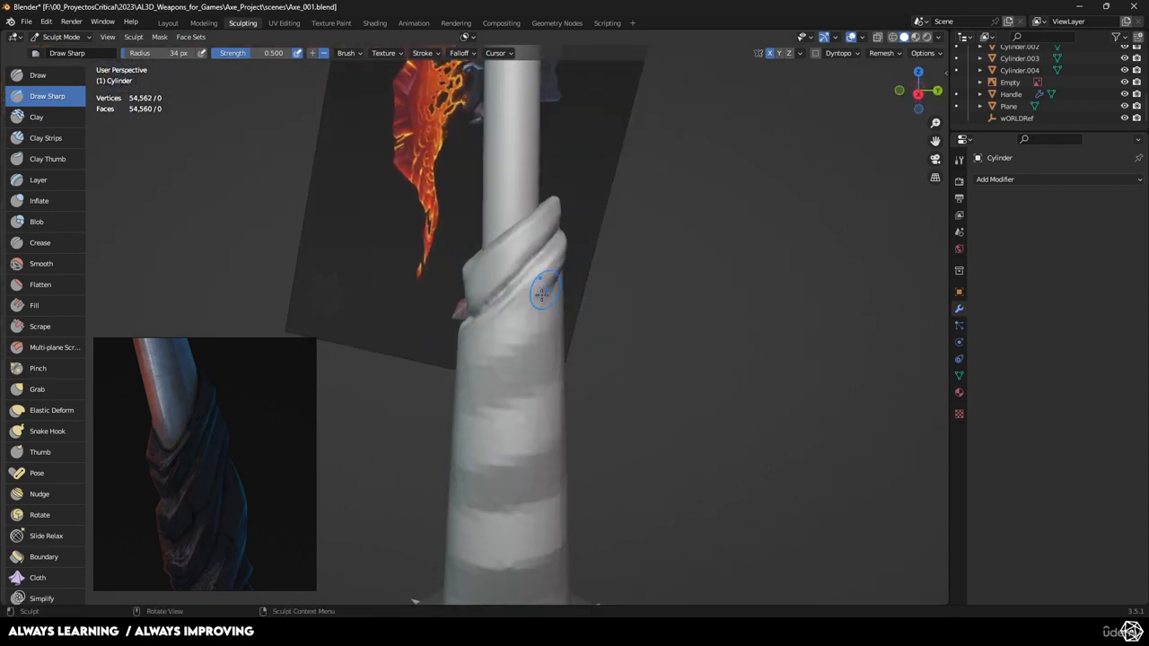
pyautogui.moveTo(539, 374); pyautogui.dragTo(469, 370, button='middle')
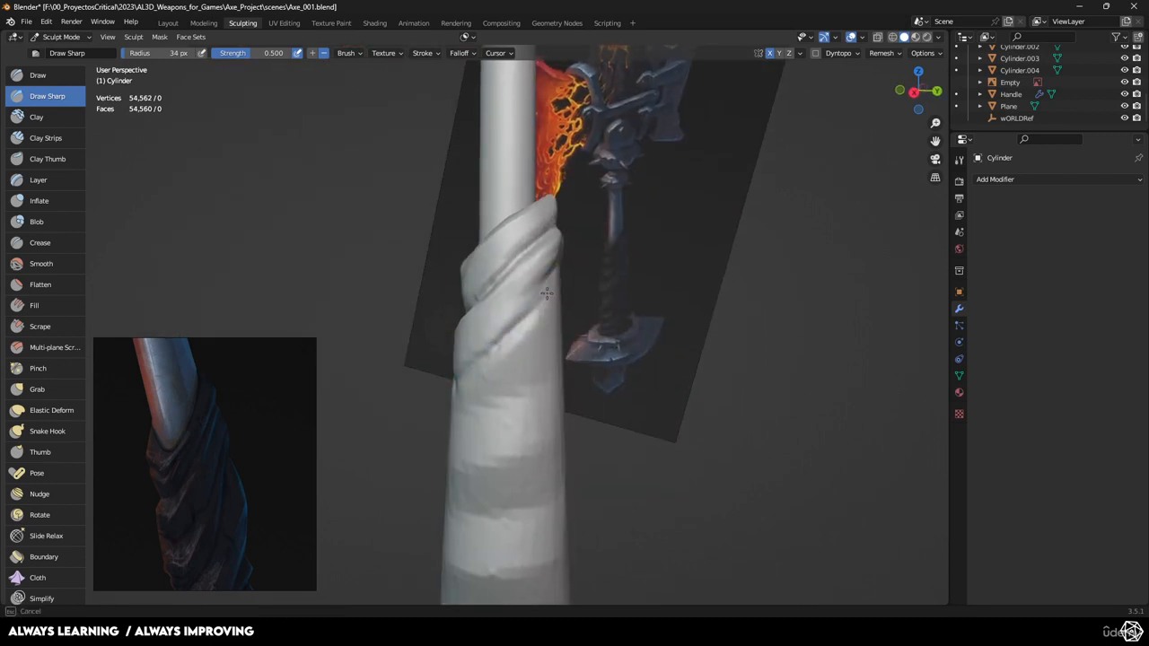
pyautogui.moveTo(544, 303); pyautogui.dragTo(499, 332, button='middle')
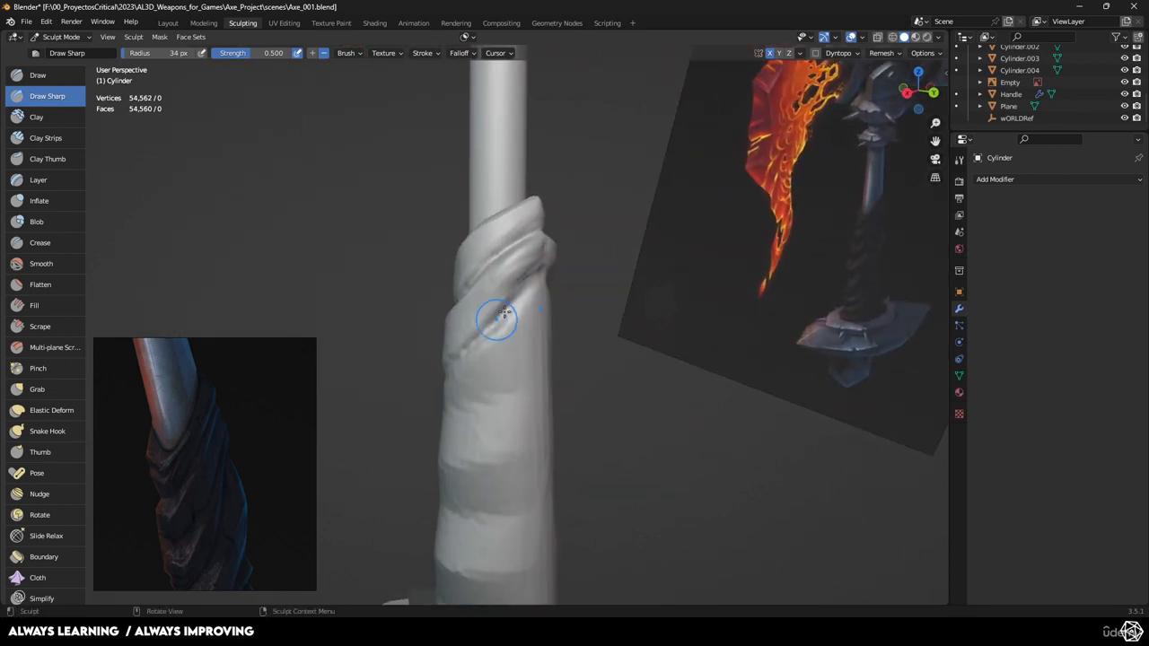
pyautogui.moveTo(466, 348); pyautogui.dragTo(531, 283)
pyautogui.moveTo(512, 300); pyautogui.dragTo(490, 354, button='middle')
pyautogui.moveTo(410, 419); pyautogui.dragTo(461, 405, button='middle')
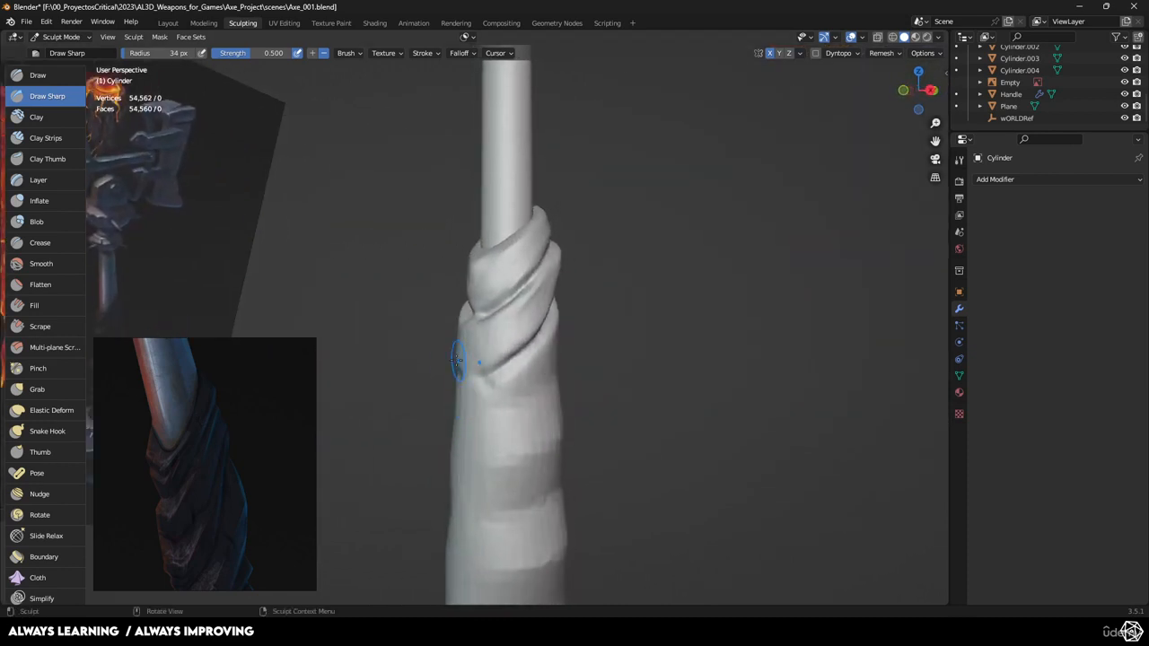
pyautogui.moveTo(461, 406)
pyautogui.mouseDown()
pyautogui.moveTo(472, 372)
pyautogui.moveTo(499, 369)
pyautogui.mouseUp()
# - Thicken the second diagonal fold below the wrap's rim with the Clay Strips brush, continuing the volume around its side
pyautogui.click(49, 141)
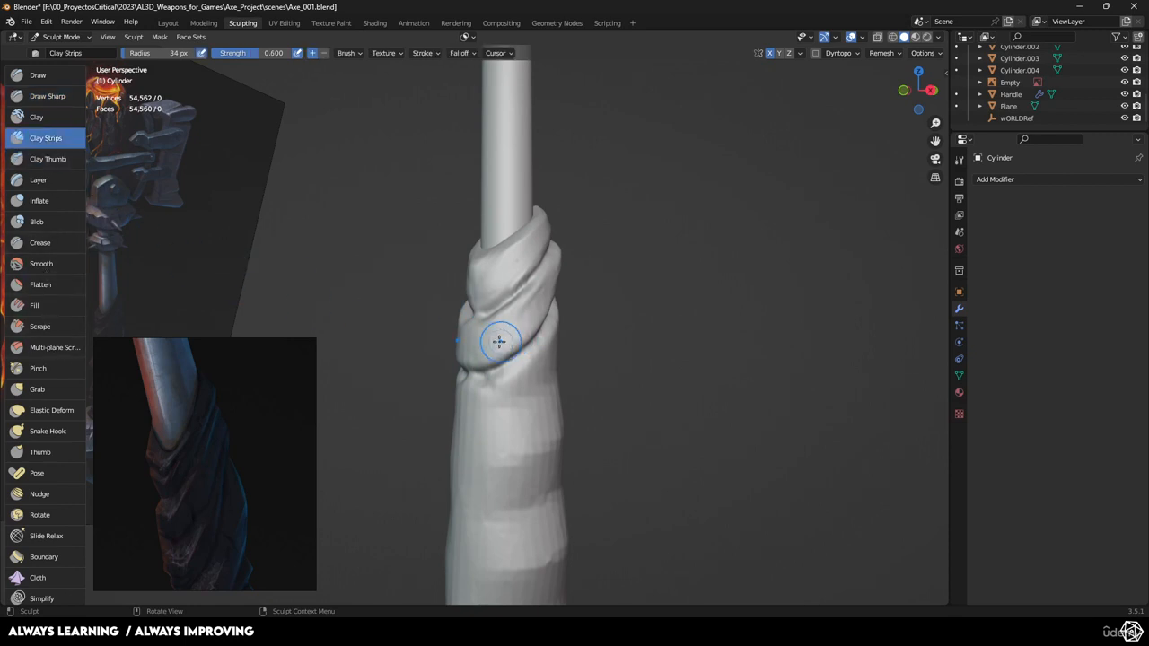
pyautogui.moveTo(499, 341); pyautogui.dragTo(476, 354)
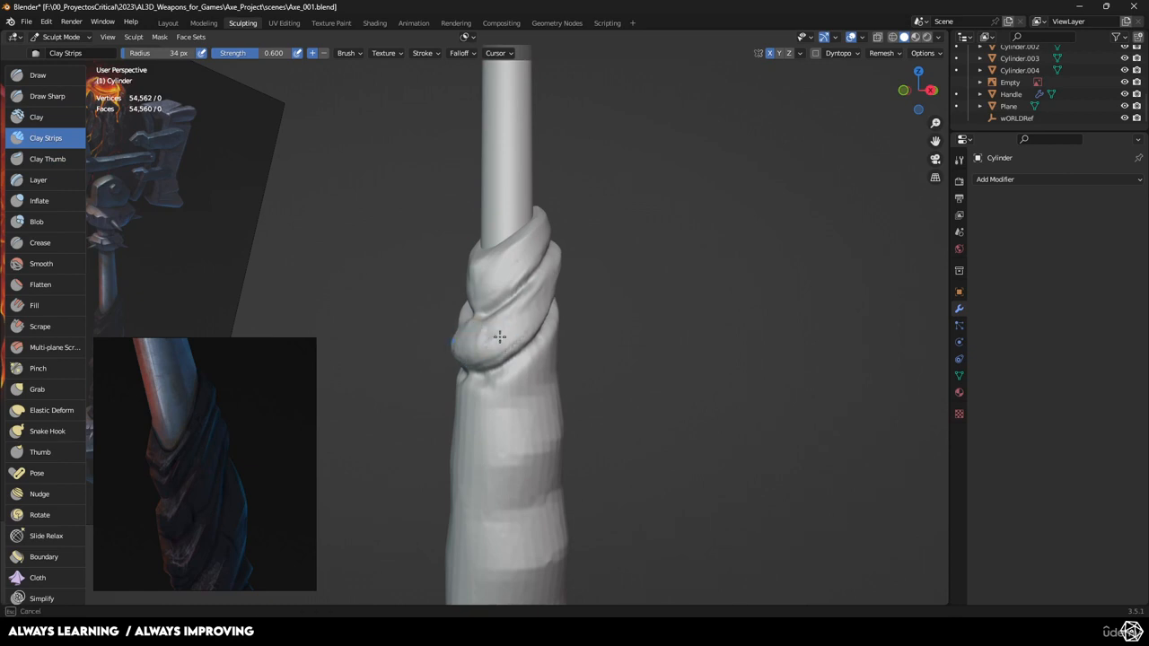
pyautogui.moveTo(500, 338); pyautogui.dragTo(504, 336)
pyautogui.moveTo(528, 336); pyautogui.dragTo(479, 336, button='middle')
pyautogui.moveTo(479, 337)
pyautogui.mouseDown()
pyautogui.moveTo(507, 308)
pyautogui.moveTo(518, 320)
pyautogui.mouseUp()
# - Build up a third diagonal fold directly beneath the second one with Clay Strips, wrapping it around the handle
pyautogui.moveTo(484, 379)
pyautogui.mouseDown()
pyautogui.moveTo(466, 395)
pyautogui.moveTo(535, 341)
pyautogui.mouseUp()
pyautogui.moveTo(534, 341)
pyautogui.mouseDown(button='middle')
pyautogui.moveTo(558, 281)
pyautogui.moveTo(535, 293)
pyautogui.mouseUp(button='middle')
pyautogui.moveTo(485, 393); pyautogui.dragTo(544, 316)
pyautogui.moveTo(597, 303); pyautogui.dragTo(558, 311, button='middle')
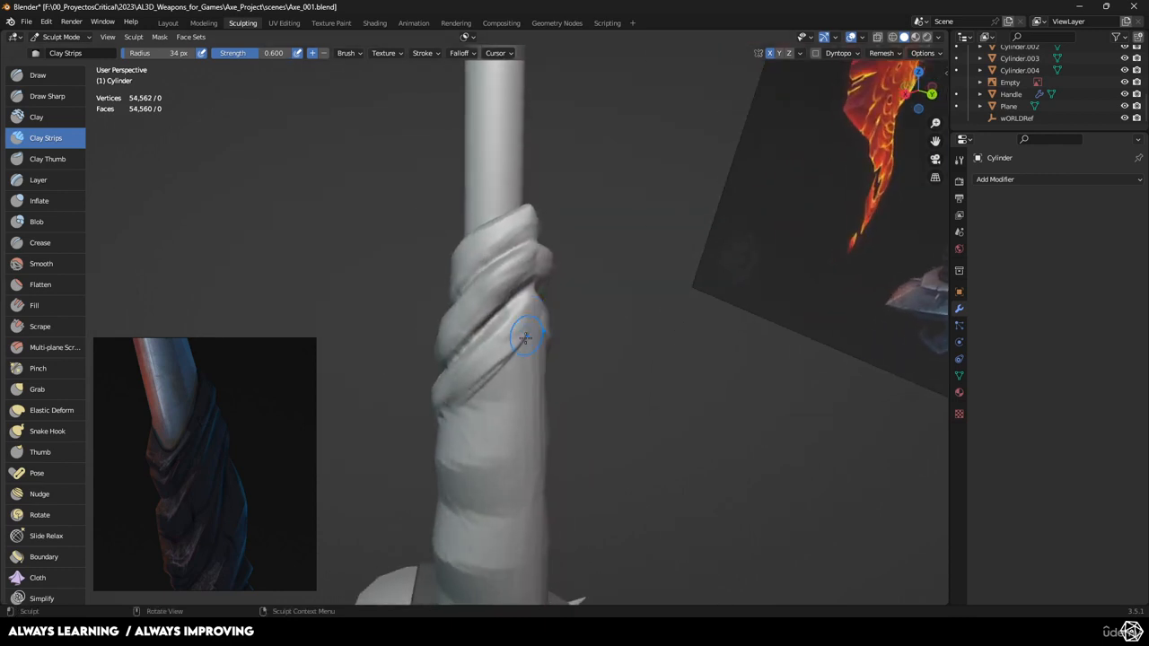
pyautogui.moveTo(524, 335)
pyautogui.mouseDown()
pyautogui.moveTo(530, 317)
pyautogui.moveTo(540, 321)
pyautogui.mouseUp()
pyautogui.moveTo(539, 324)
pyautogui.mouseDown()
pyautogui.moveTo(502, 359)
pyautogui.moveTo(440, 377)
pyautogui.mouseUp()
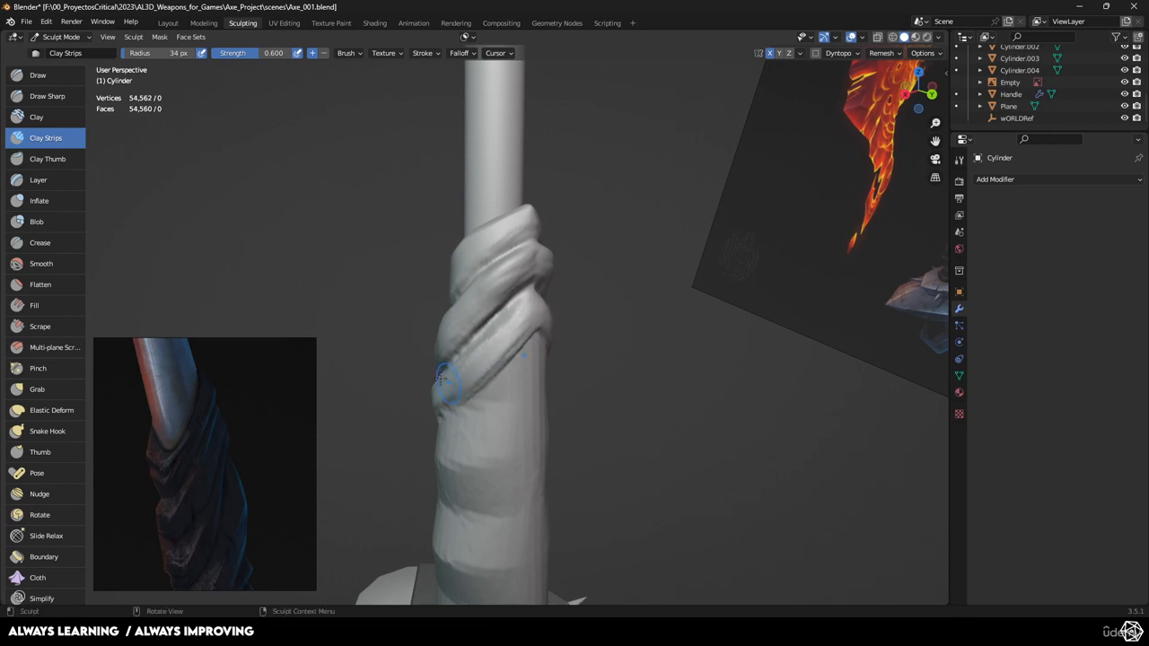
# - Flatten the surfaces and edges of the second and third folds into harder planes with the Scrape brush
pyautogui.click(47, 331)
pyautogui.moveTo(503, 341); pyautogui.dragTo(469, 333, button='middle')
pyautogui.moveTo(468, 333); pyautogui.dragTo(476, 353)
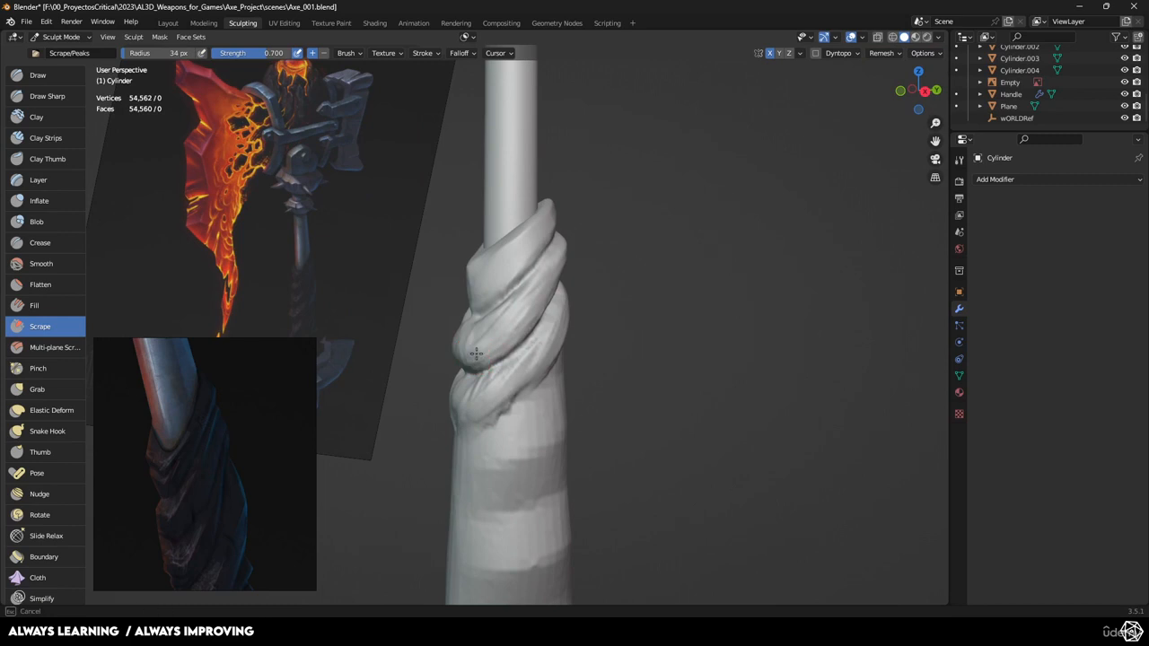
pyautogui.moveTo(472, 356); pyautogui.dragTo(458, 315, button='middle')
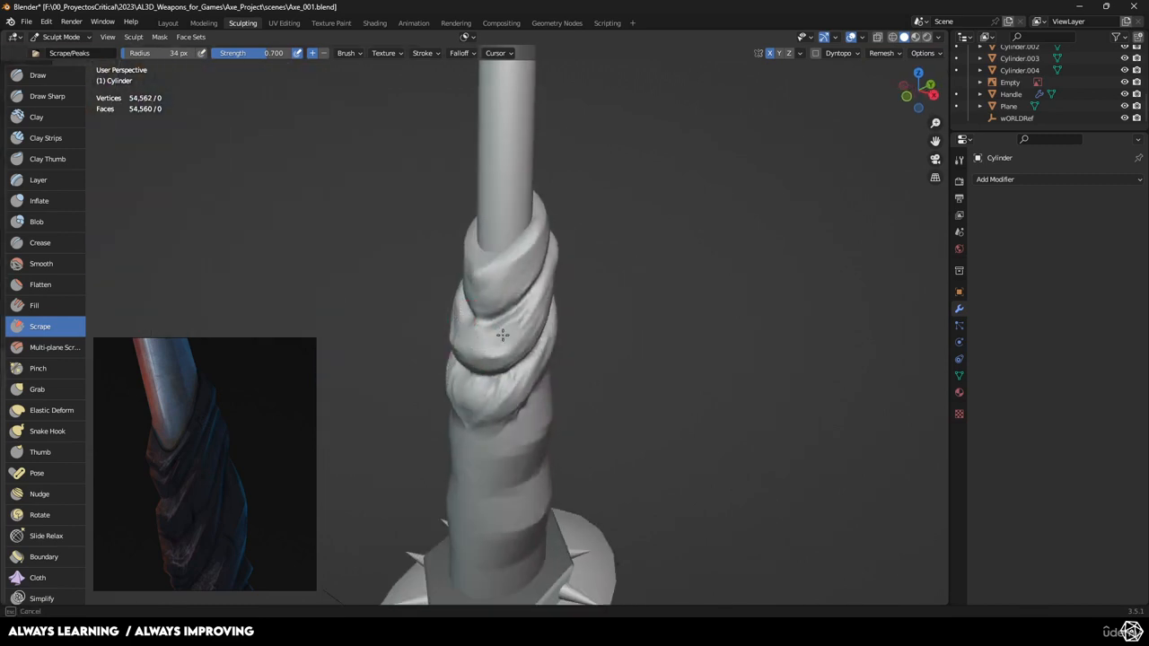
pyautogui.moveTo(513, 321); pyautogui.dragTo(526, 278, button='middle')
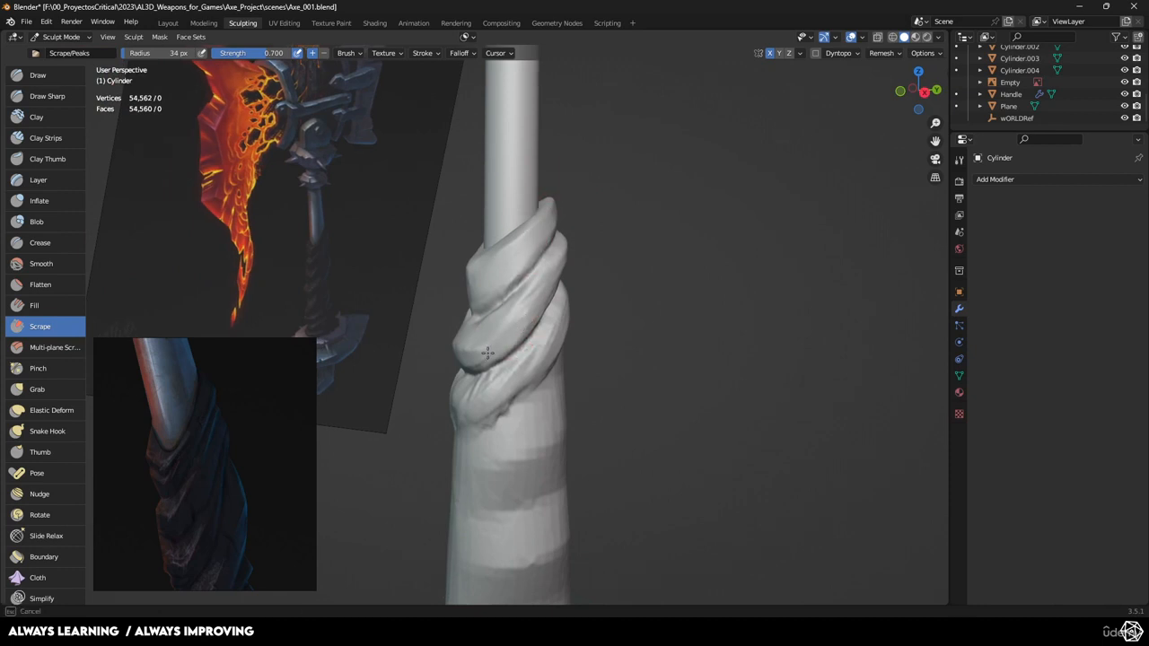
pyautogui.moveTo(500, 342); pyautogui.dragTo(556, 284)
pyautogui.moveTo(510, 300); pyautogui.dragTo(499, 315)
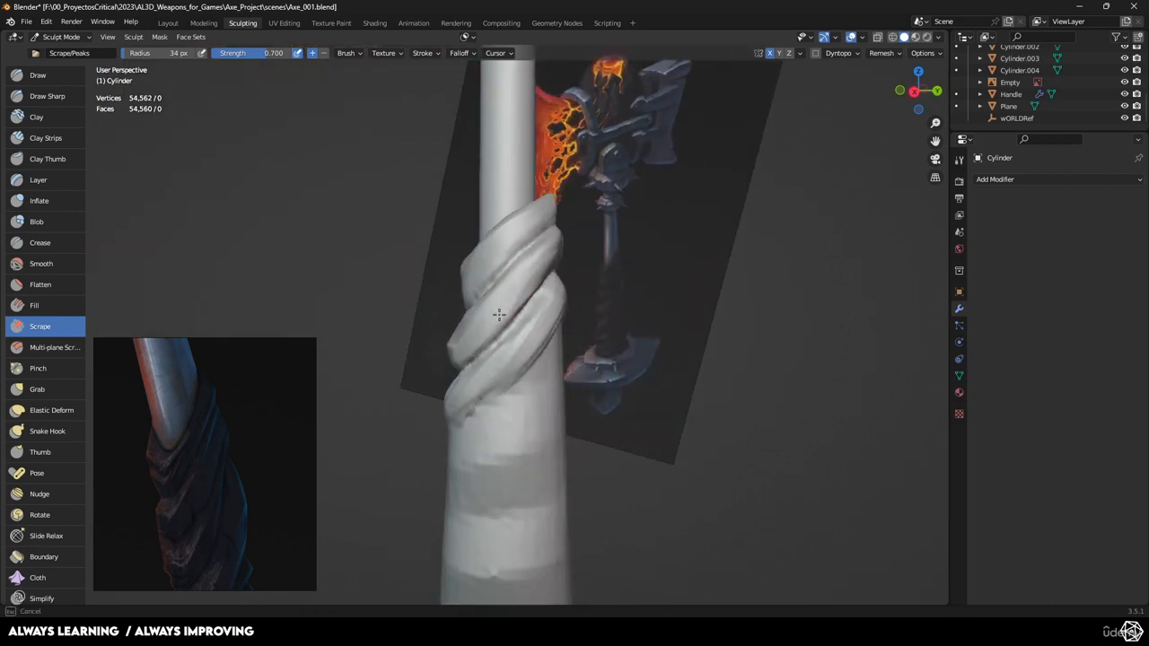
pyautogui.moveTo(546, 255); pyautogui.dragTo(544, 254)
# - Scrape the rim band and upper folds around the other sides of the wrap to plane their rounded surfaces
pyautogui.moveTo(544, 254); pyautogui.dragTo(510, 305, button='middle')
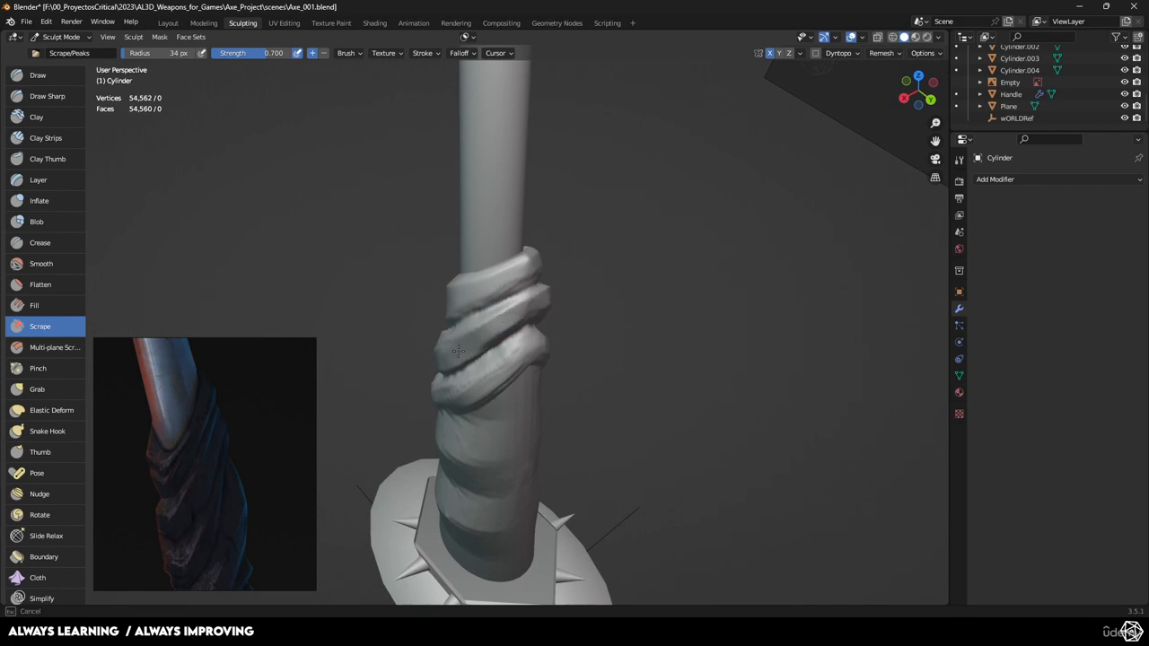
pyautogui.moveTo(458, 350); pyautogui.dragTo(511, 243, button='middle')
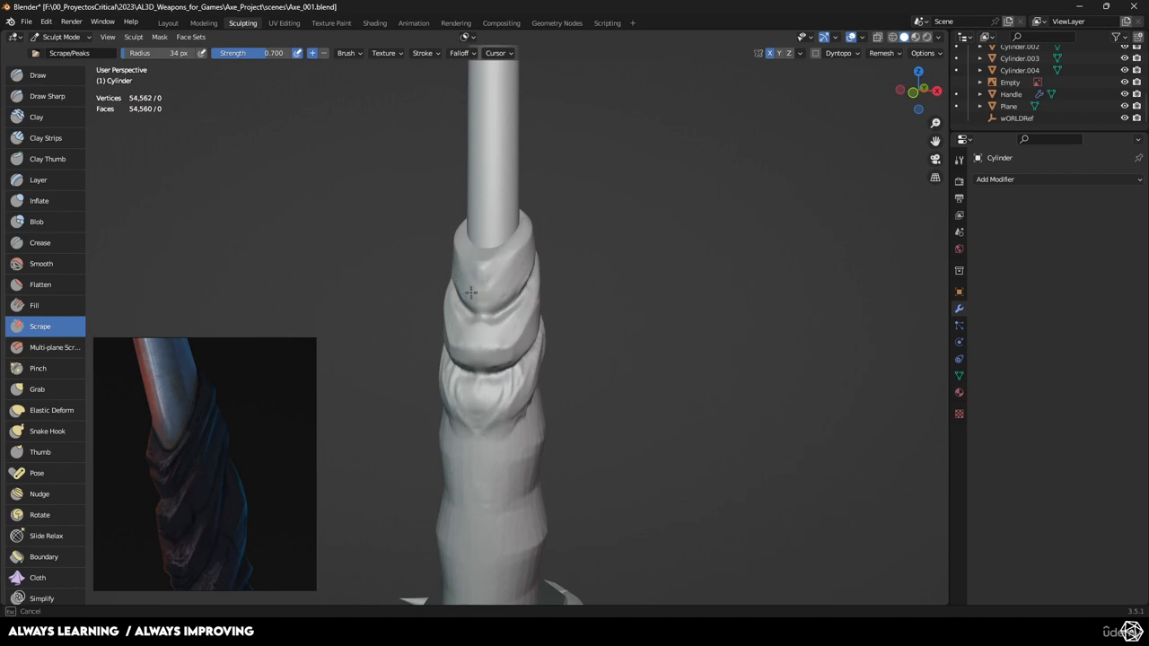
pyautogui.moveTo(472, 291); pyautogui.dragTo(427, 244, button='middle')
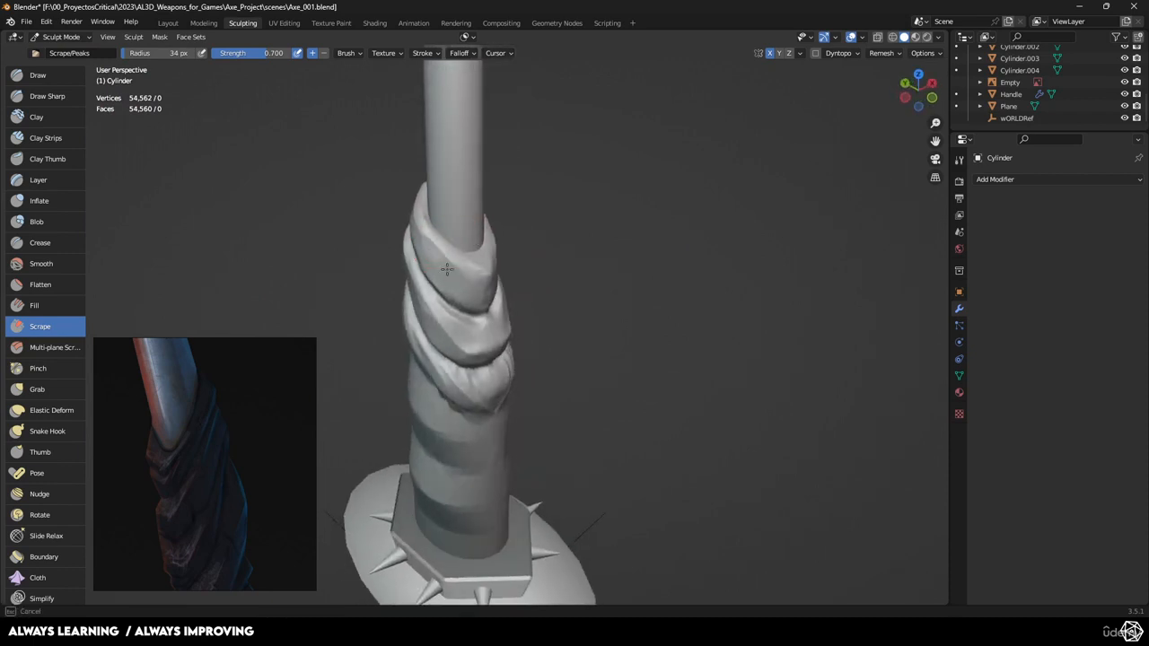
pyautogui.moveTo(446, 270); pyautogui.dragTo(475, 279)
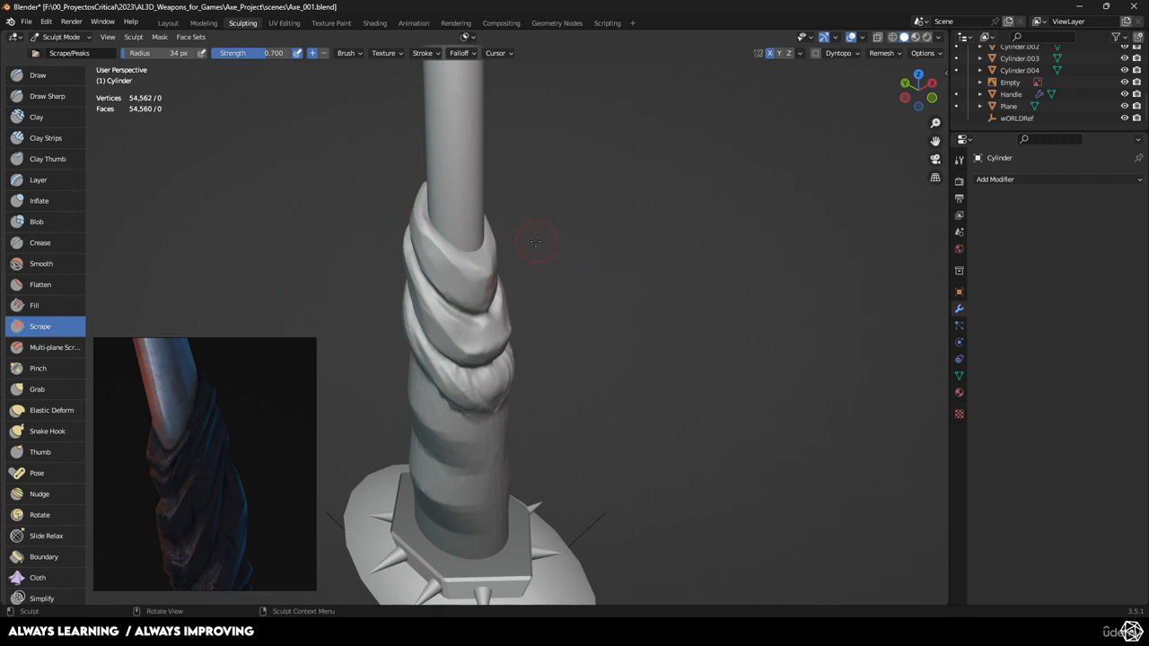
pyautogui.moveTo(534, 240)
pyautogui.mouseDown(button='middle')
pyautogui.moveTo(568, 282)
pyautogui.moveTo(568, 306)
pyautogui.moveTo(562, 238)
pyautogui.moveTo(553, 296)
pyautogui.moveTo(525, 314)
pyautogui.moveTo(519, 296)
pyautogui.mouseUp(button='middle')
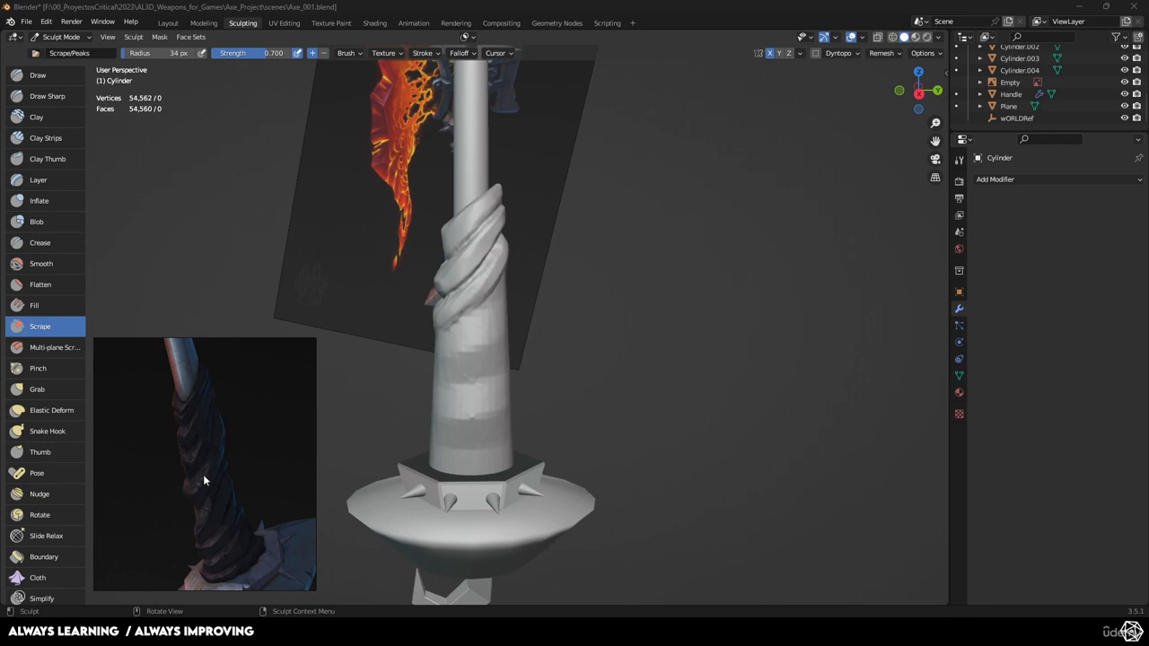
# - Add a fourth diagonal fold below the third with Clay Strips and carry it around the side of the wrap
pyautogui.click(52, 140)
pyautogui.moveTo(484, 318); pyautogui.dragTo(464, 346)
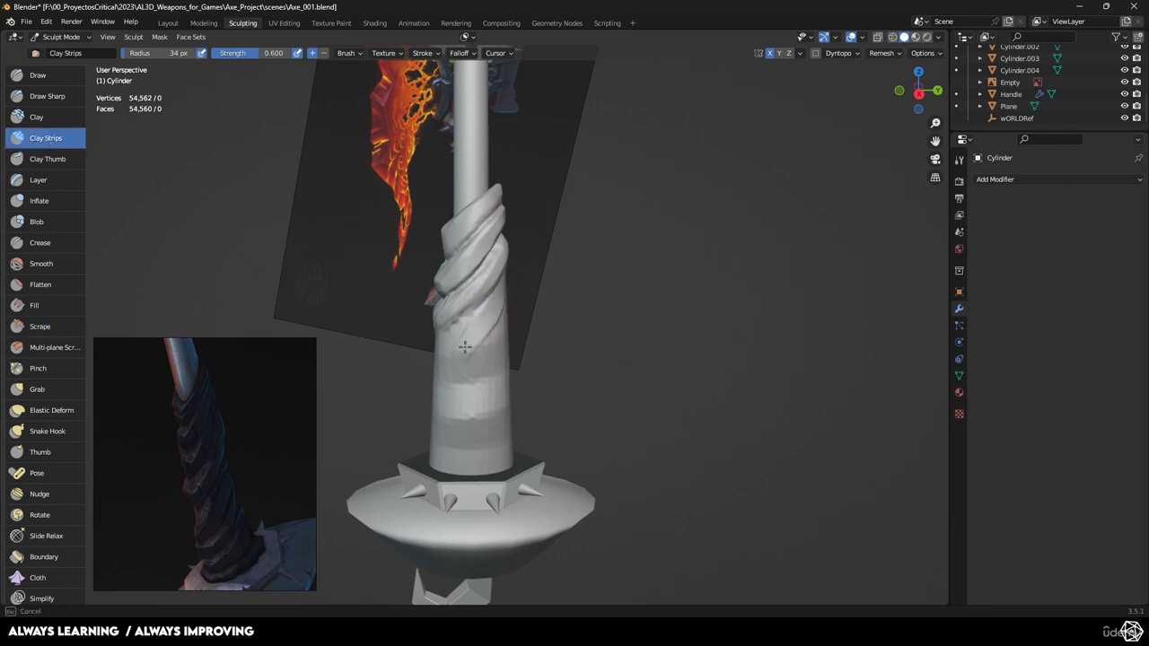
pyautogui.moveTo(439, 353); pyautogui.dragTo(493, 321, button='middle')
pyautogui.moveTo(568, 255); pyautogui.dragTo(478, 313, button='middle')
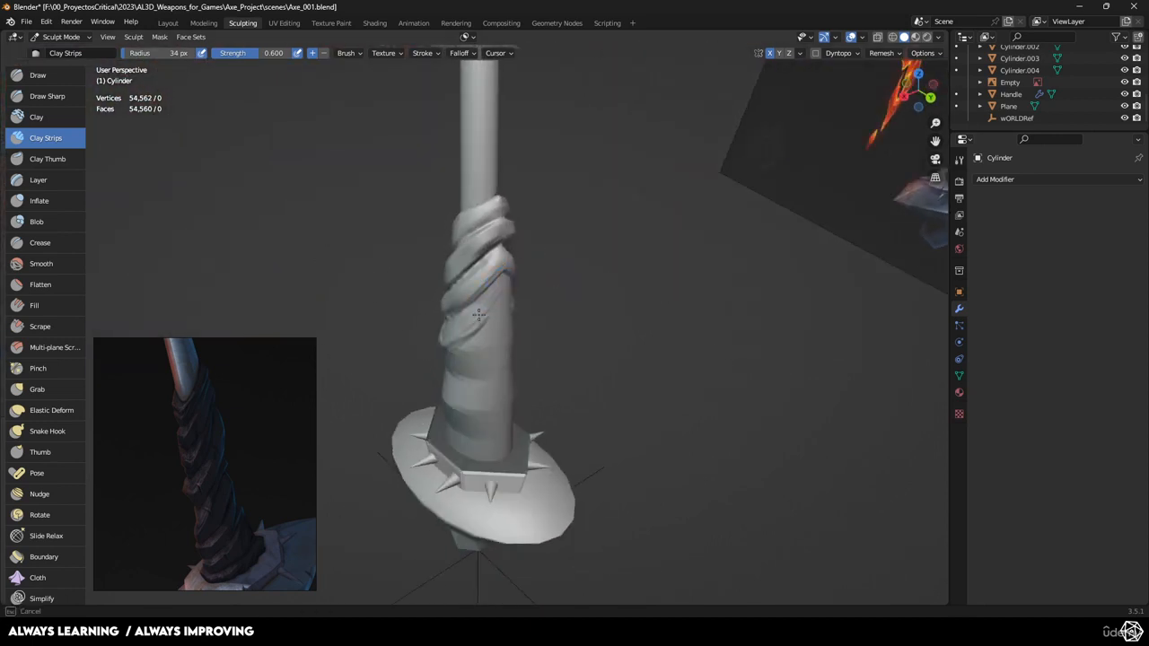
pyautogui.moveTo(458, 339); pyautogui.dragTo(491, 310)
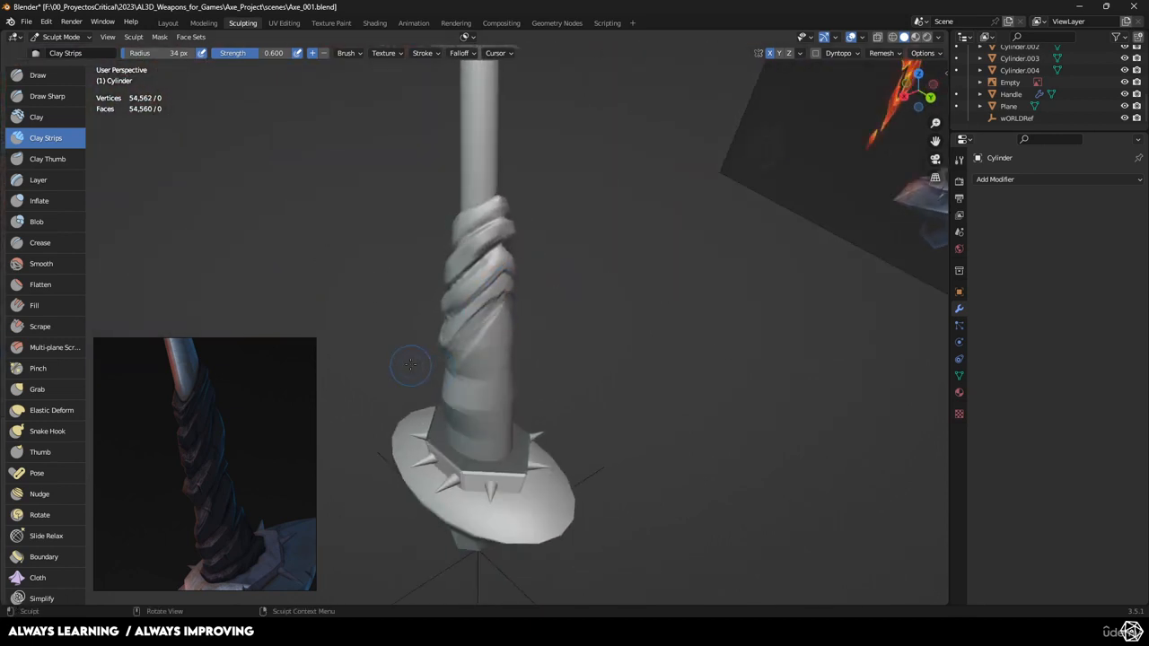
pyautogui.moveTo(410, 365); pyautogui.dragTo(480, 316, button='middle')
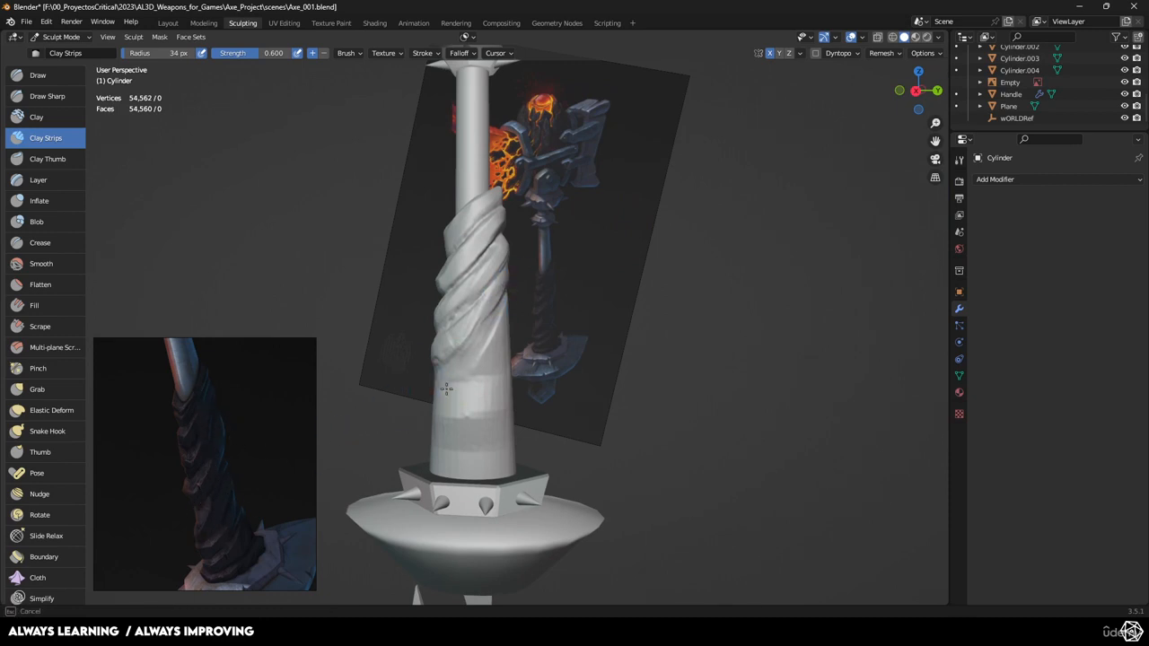
# - Extend the twisted folds over the lower half of the wrap with overlapping Clay Strips strokes
pyautogui.moveTo(465, 389)
pyautogui.mouseDown(button='middle')
pyautogui.moveTo(474, 390)
pyautogui.moveTo(442, 406)
pyautogui.mouseUp(button='middle')
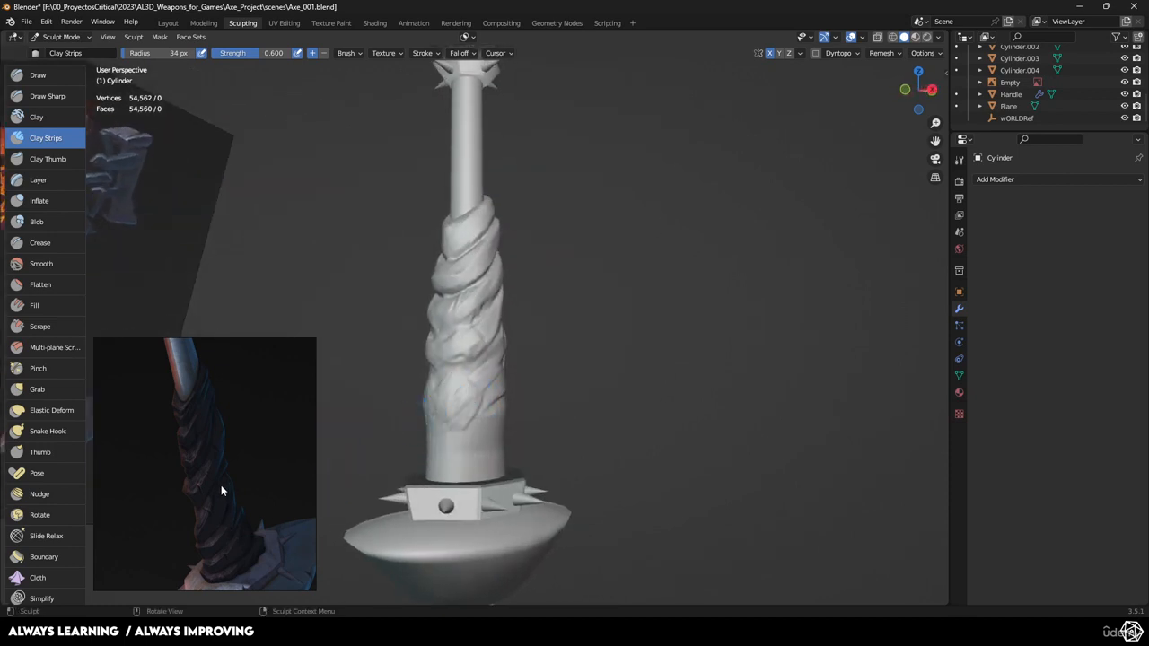
pyautogui.moveTo(530, 421); pyautogui.dragTo(477, 426, button='middle')
pyautogui.moveTo(444, 438); pyautogui.dragTo(461, 434)
pyautogui.moveTo(594, 355)
pyautogui.mouseDown(button='middle')
pyautogui.moveTo(563, 352)
pyautogui.moveTo(504, 401)
pyautogui.mouseUp(button='middle')
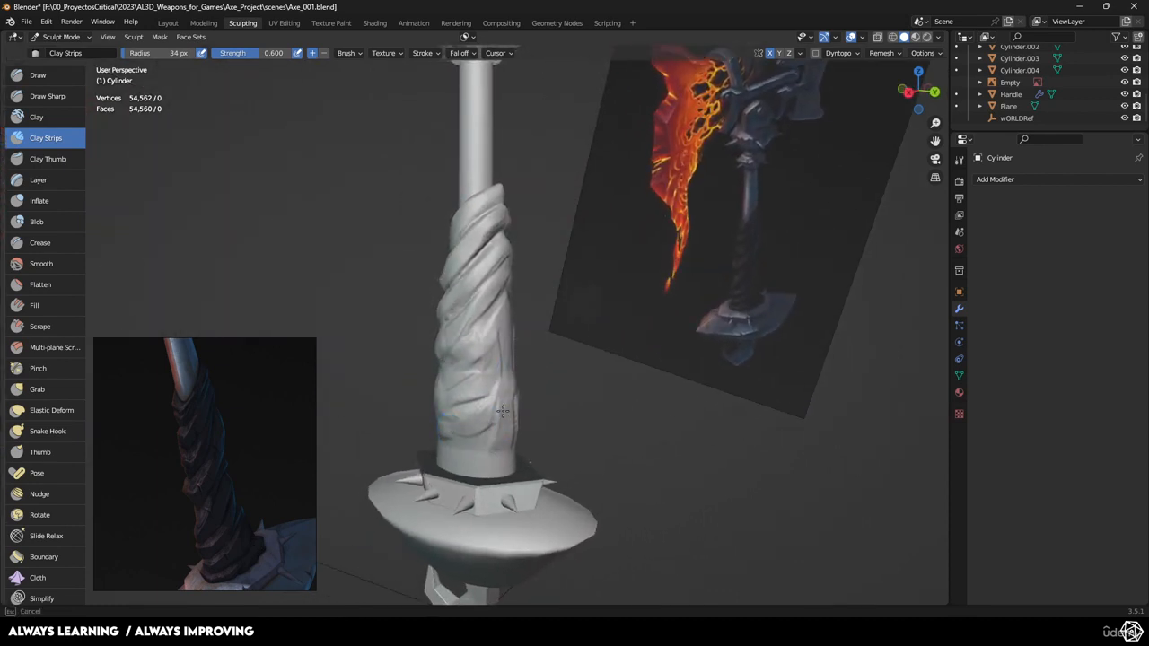
pyautogui.moveTo(447, 438)
pyautogui.mouseDown()
pyautogui.moveTo(476, 446)
pyautogui.moveTo(500, 432)
pyautogui.mouseUp()
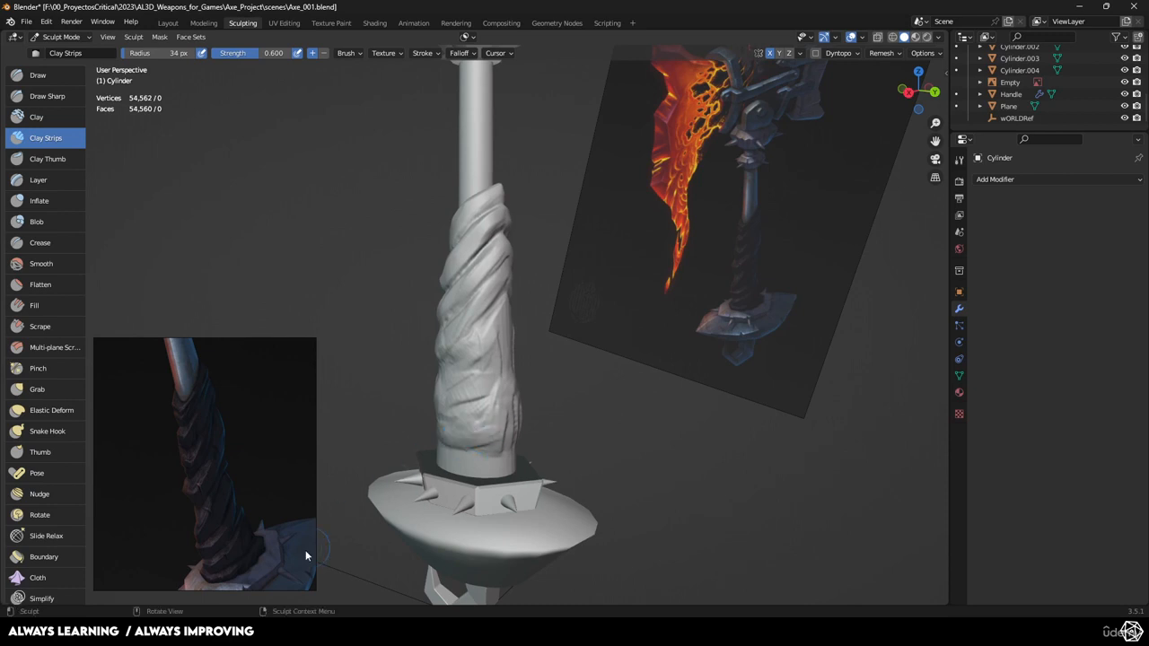
# - Build up the bottom of the wrap down to the spiked hexagonal base and reinforce the middle folds with Clay Strips
pyautogui.moveTo(359, 520)
pyautogui.mouseDown(button='middle')
pyautogui.moveTo(457, 466)
pyautogui.moveTo(499, 468)
pyautogui.moveTo(427, 446)
pyautogui.moveTo(520, 317)
pyautogui.mouseUp(button='middle')
pyautogui.moveTo(446, 467)
pyautogui.mouseDown(button='middle')
pyautogui.moveTo(551, 333)
pyautogui.moveTo(505, 342)
pyautogui.moveTo(502, 323)
pyautogui.moveTo(464, 328)
pyautogui.moveTo(539, 283)
pyautogui.moveTo(491, 333)
pyautogui.moveTo(538, 321)
pyautogui.moveTo(509, 329)
pyautogui.moveTo(507, 345)
pyautogui.moveTo(516, 323)
pyautogui.moveTo(489, 333)
pyautogui.moveTo(498, 316)
pyautogui.moveTo(497, 363)
pyautogui.moveTo(469, 375)
pyautogui.moveTo(556, 326)
pyautogui.moveTo(534, 339)
pyautogui.mouseUp(button='middle')
pyautogui.scroll(-2, 556, 326)
pyautogui.scroll(5, 554, 328)
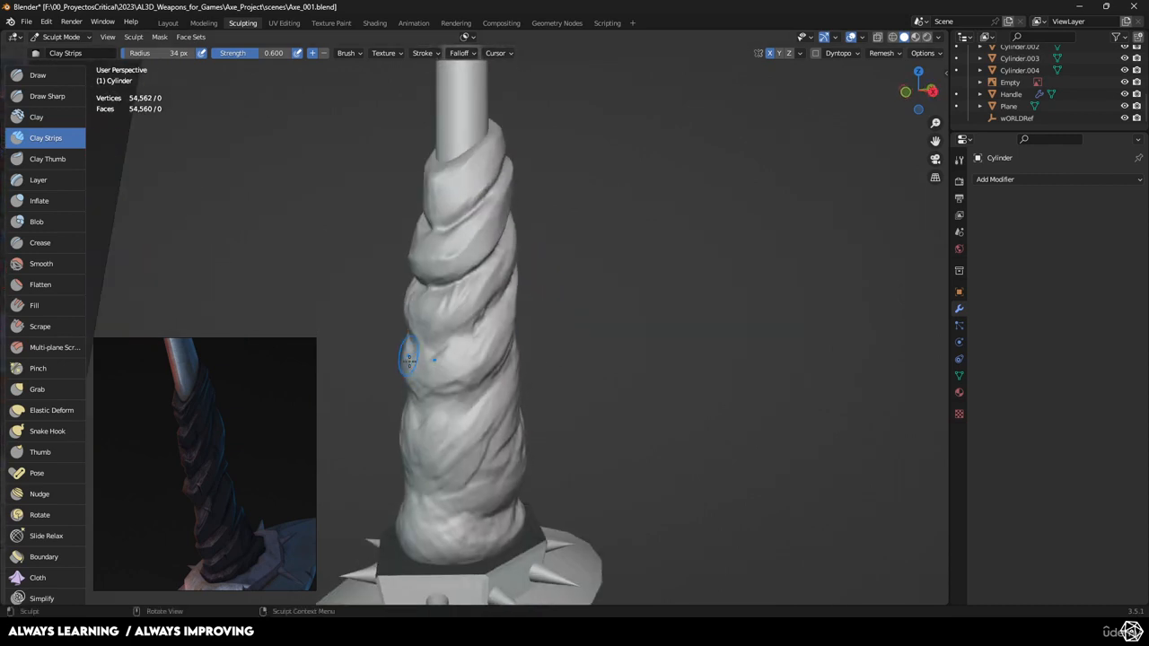
pyautogui.moveTo(410, 364); pyautogui.dragTo(404, 360, button='middle')
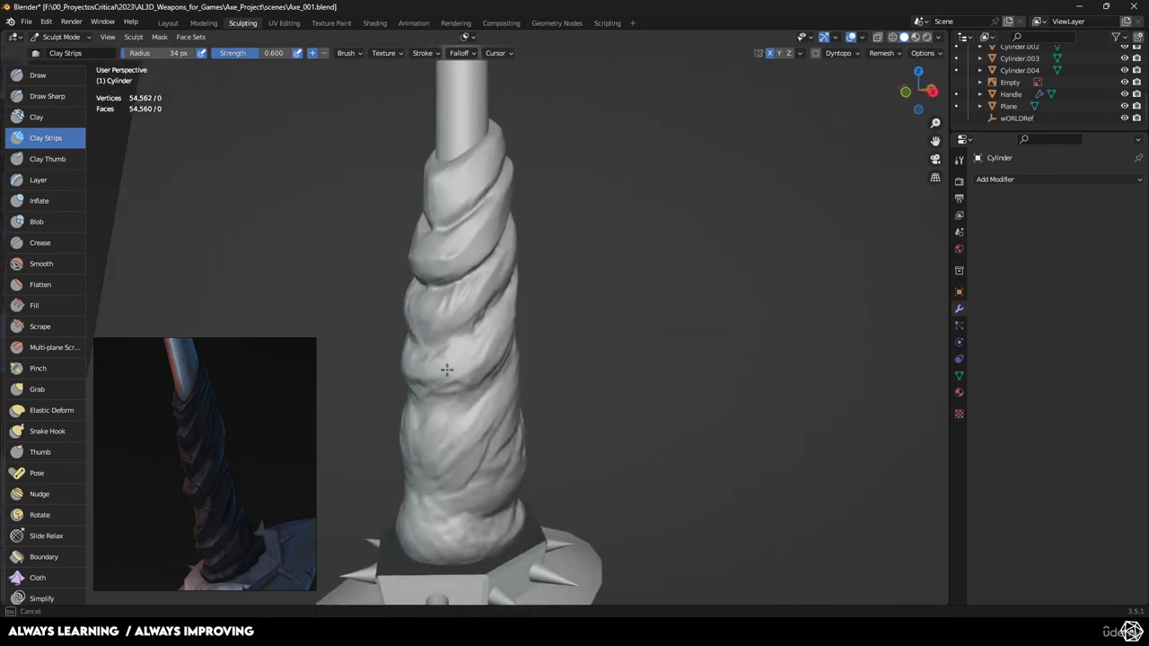
pyautogui.moveTo(501, 315); pyautogui.dragTo(440, 319, button='middle')
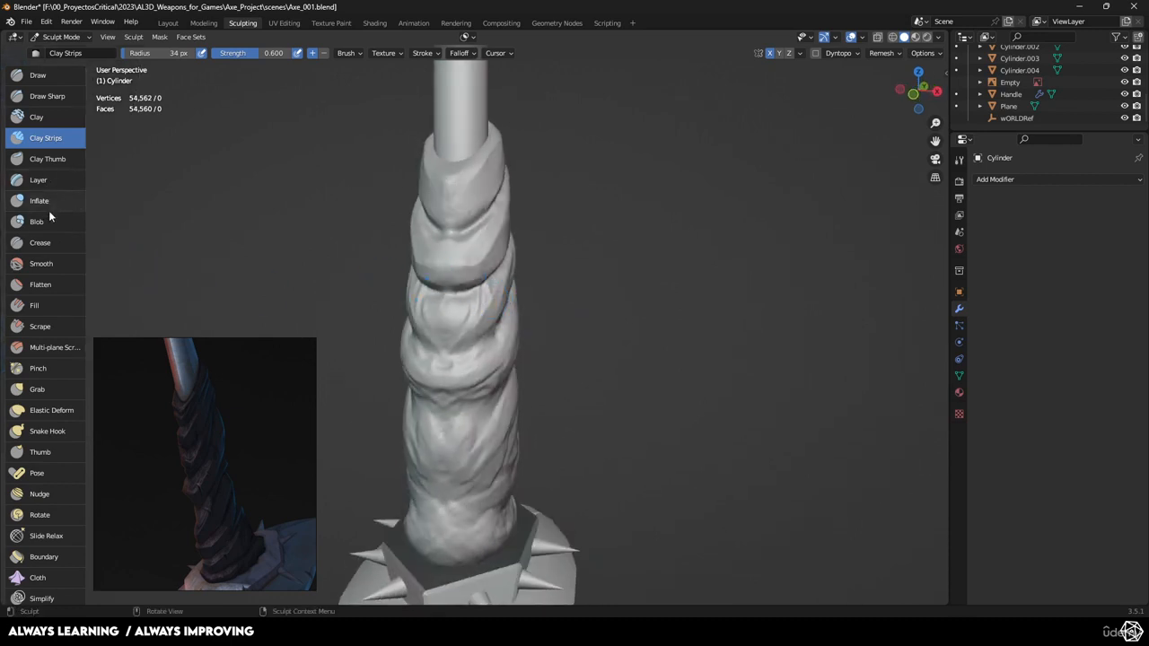
# - Set the Scrape brush radius to 53 px and flatten the middle folds around the wrap
pyautogui.click(49, 327)
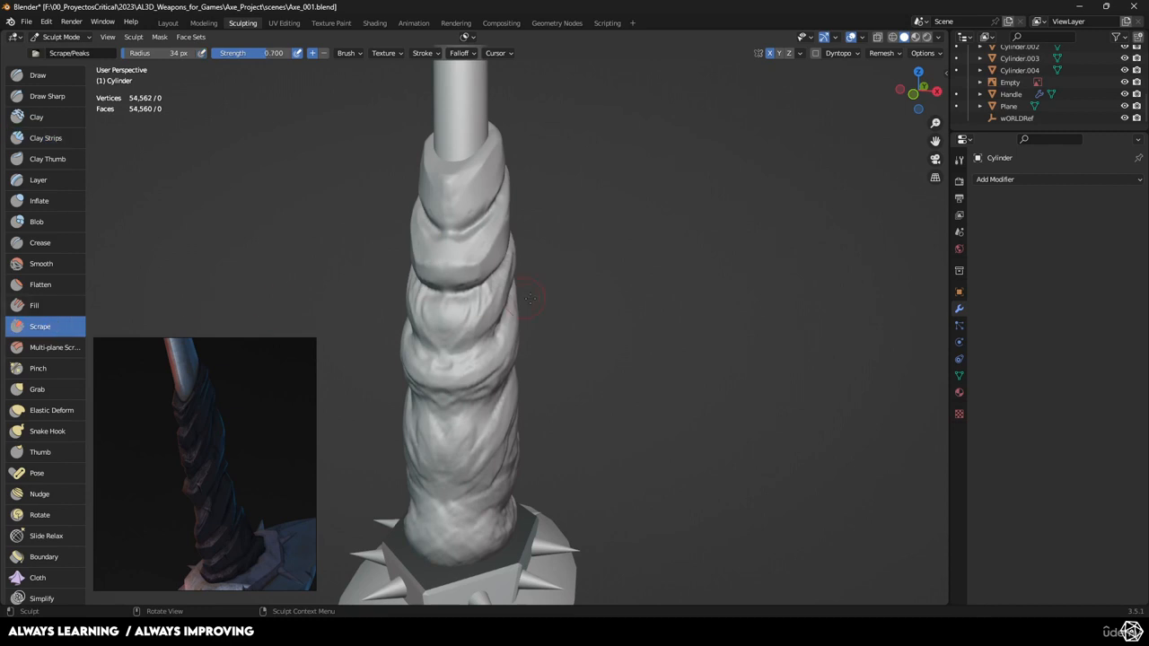
pyautogui.moveTo(422, 323); pyautogui.dragTo(487, 320, button='middle')
pyautogui.press('f')
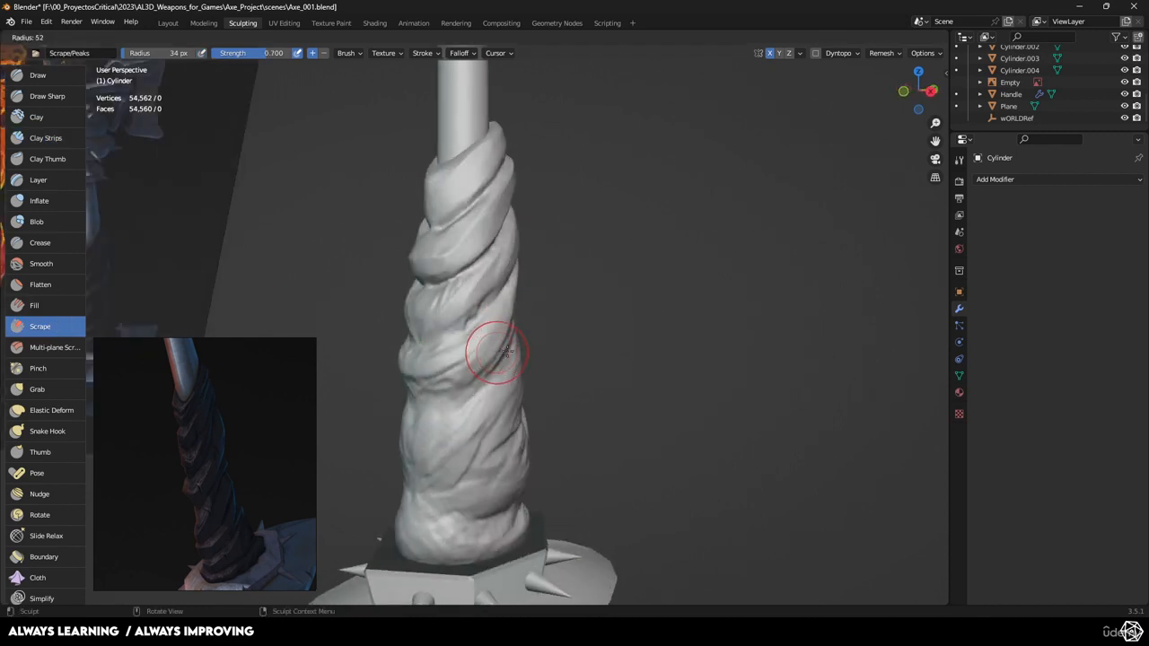
pyautogui.click(492, 339)
pyautogui.moveTo(494, 302)
pyautogui.mouseDown(button='middle')
pyautogui.moveTo(514, 281)
pyautogui.moveTo(492, 321)
pyautogui.mouseUp(button='middle')
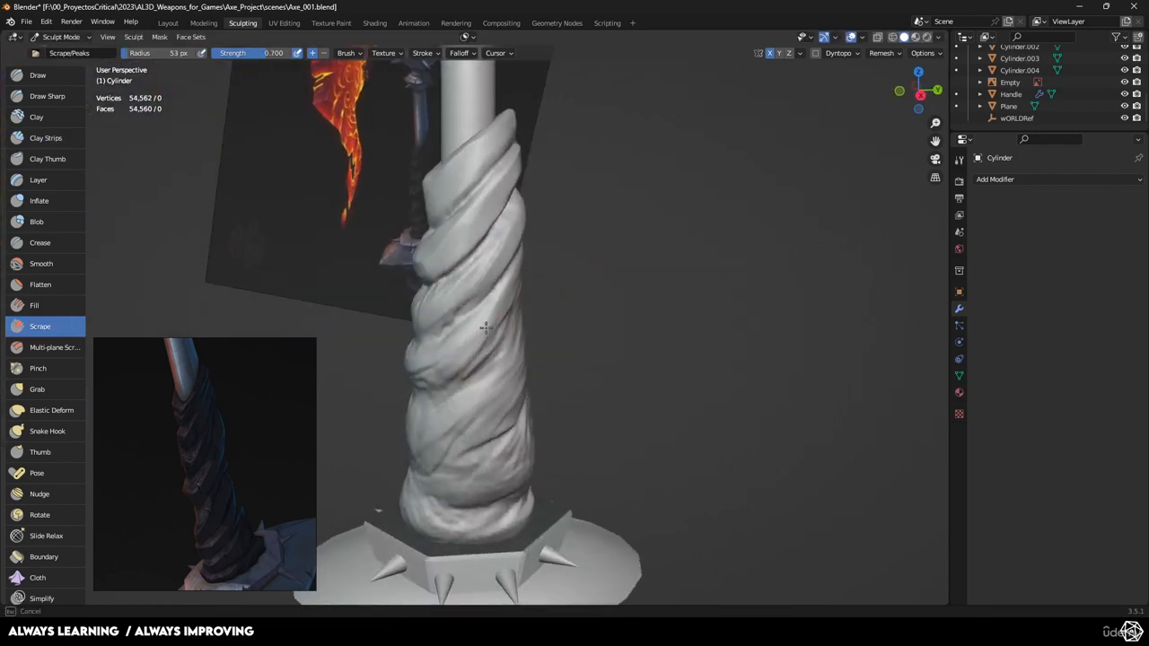
pyautogui.moveTo(417, 388)
pyautogui.mouseDown(button='middle')
pyautogui.moveTo(442, 378)
pyautogui.moveTo(435, 333)
pyautogui.mouseUp(button='middle')
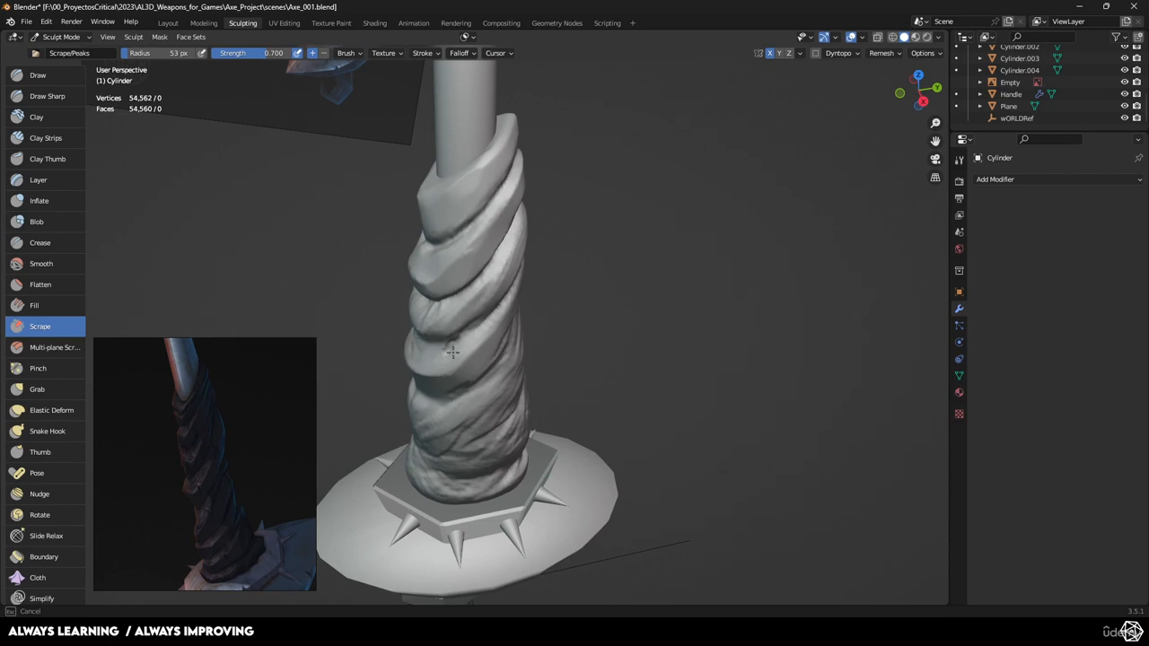
pyautogui.moveTo(551, 261)
pyautogui.mouseDown(button='middle')
pyautogui.moveTo(464, 325)
pyautogui.moveTo(464, 359)
pyautogui.moveTo(468, 337)
pyautogui.mouseUp(button='middle')
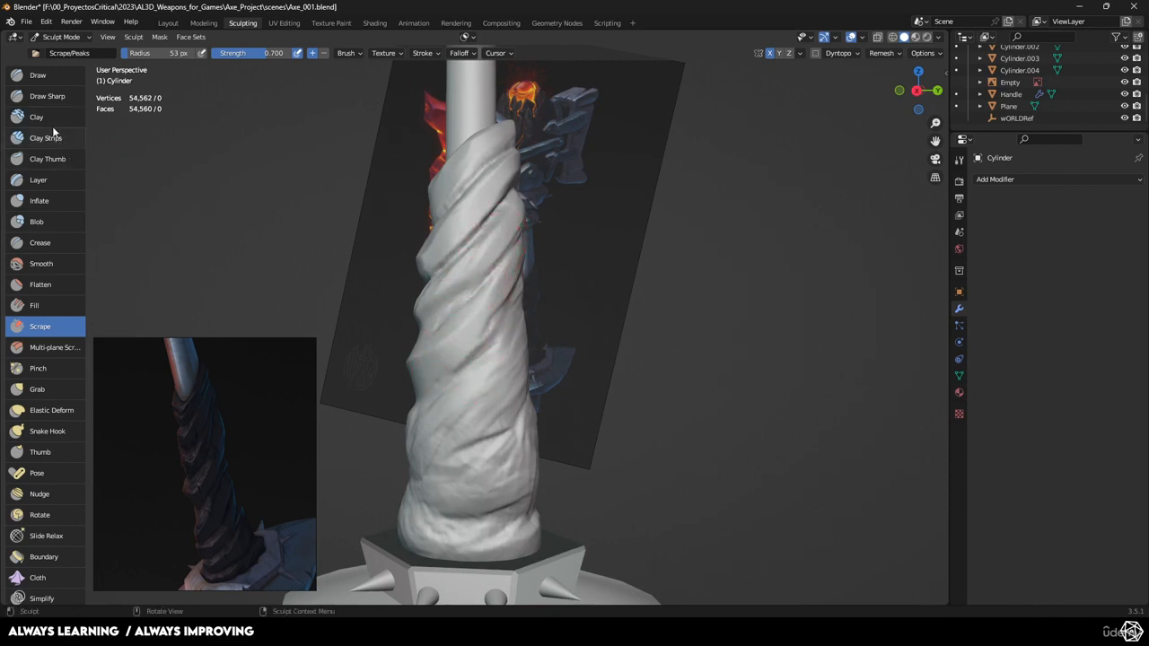
# - Set the Draw Sharp radius to 28 px and carve a diagonal crease beneath the fourth fold, continuing around the side
pyautogui.click(48, 97)
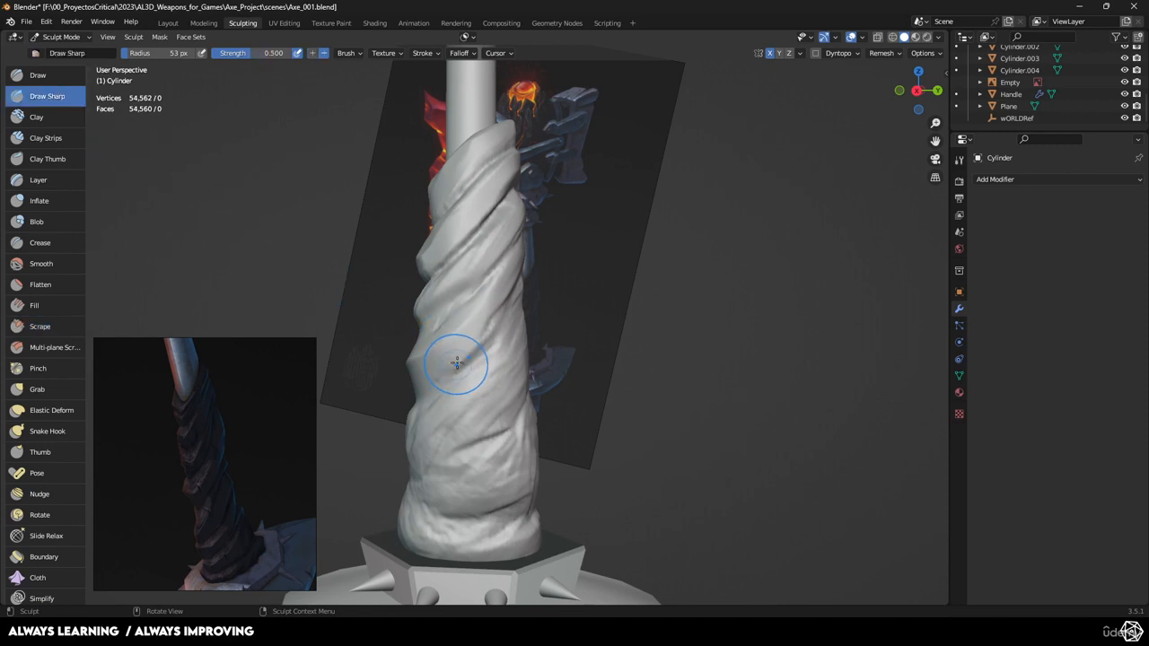
pyautogui.press('f')
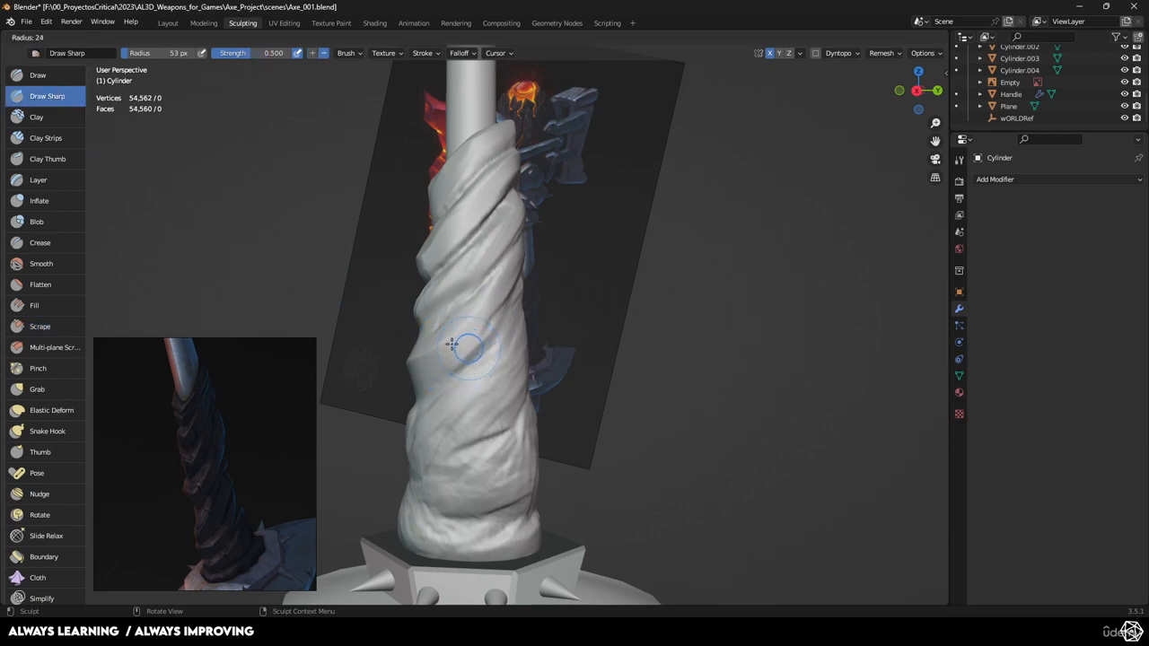
pyautogui.click(444, 357)
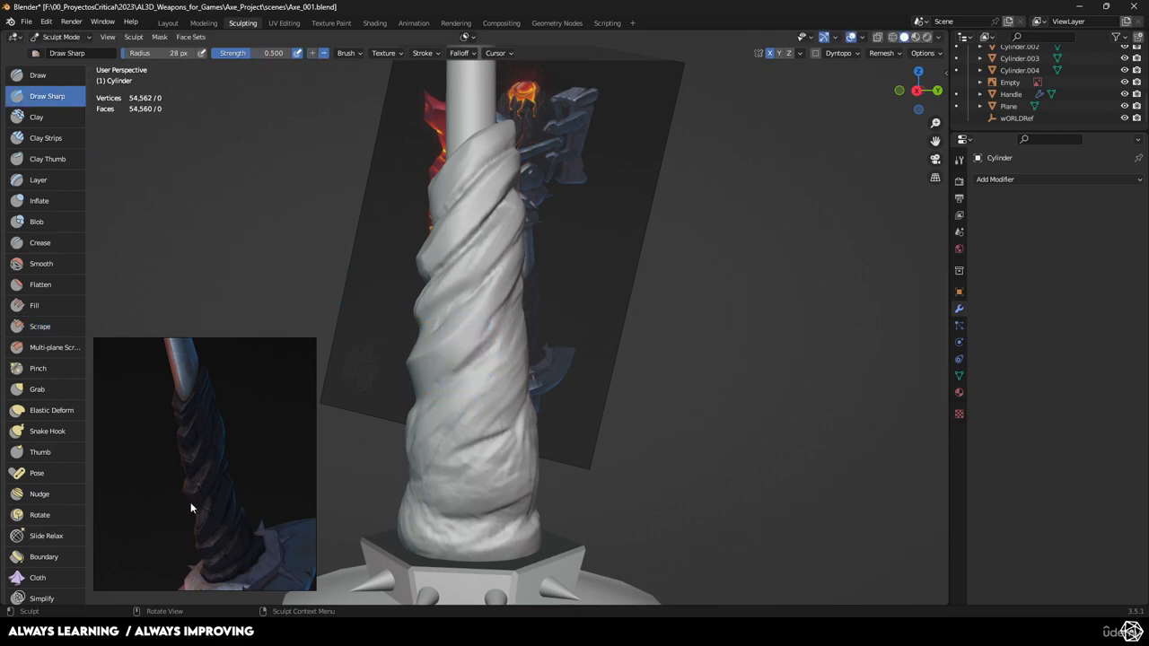
pyautogui.moveTo(410, 411); pyautogui.dragTo(482, 346)
pyautogui.moveTo(483, 337); pyautogui.dragTo(449, 324, button='middle')
pyautogui.moveTo(466, 350); pyautogui.dragTo(520, 267)
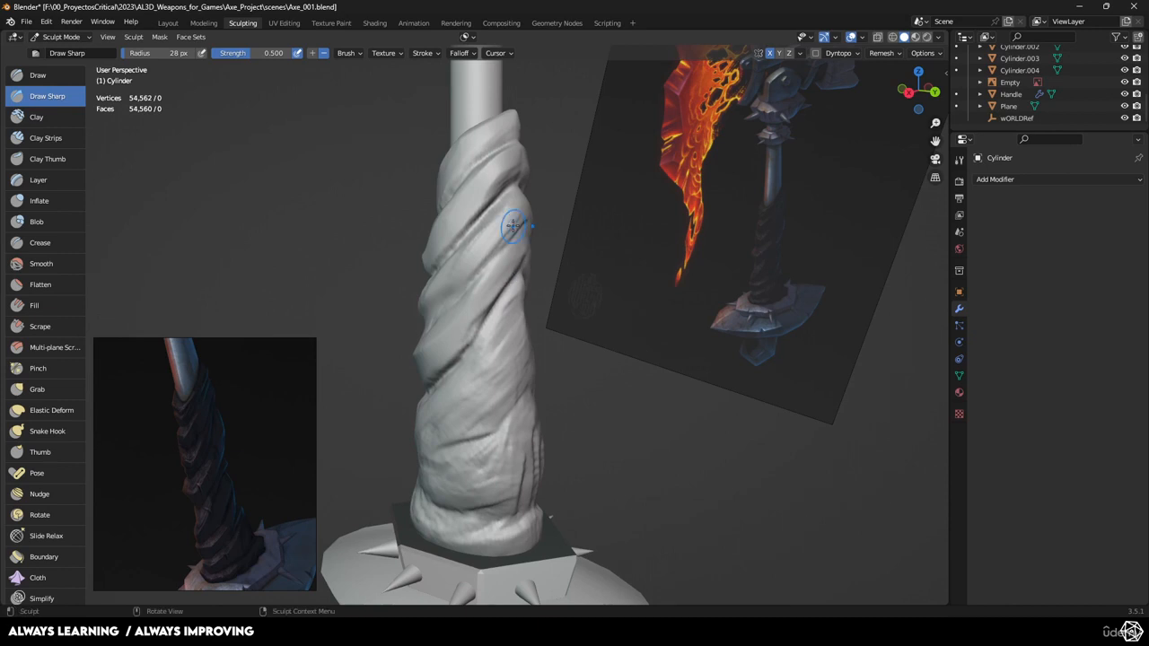
# - Deepen the creases between the upper and middle folds on the wrap's side with Draw Sharp
pyautogui.moveTo(513, 226)
pyautogui.mouseDown()
pyautogui.moveTo(493, 258)
pyautogui.moveTo(526, 219)
pyautogui.mouseUp()
pyautogui.moveTo(497, 253)
pyautogui.mouseDown()
pyautogui.moveTo(526, 215)
pyautogui.moveTo(494, 259)
pyautogui.mouseUp()
pyautogui.moveTo(366, 368); pyautogui.dragTo(449, 315, button='middle')
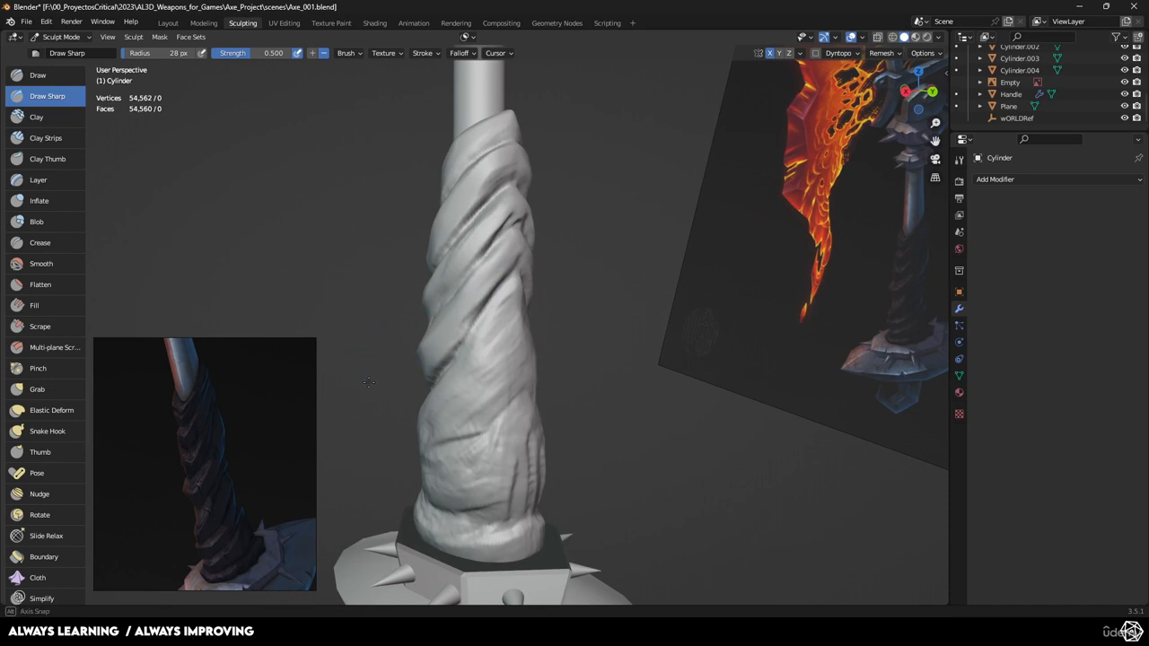
pyautogui.moveTo(452, 344); pyautogui.dragTo(455, 338, button='middle')
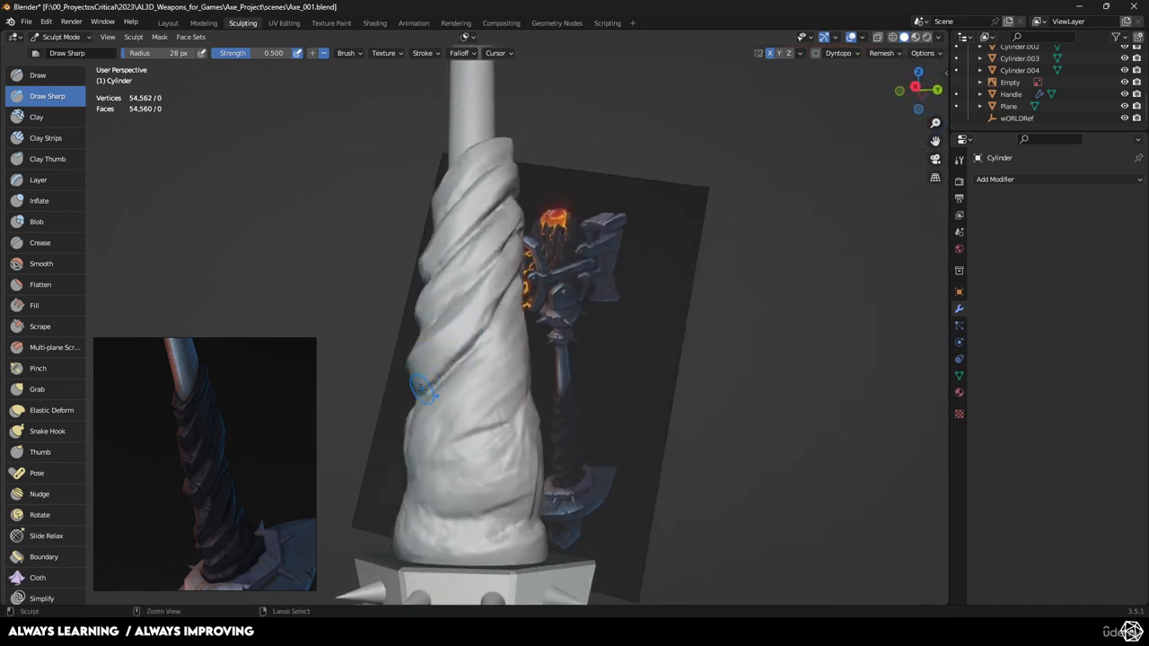
pyautogui.moveTo(472, 299); pyautogui.dragTo(365, 370, button='middle')
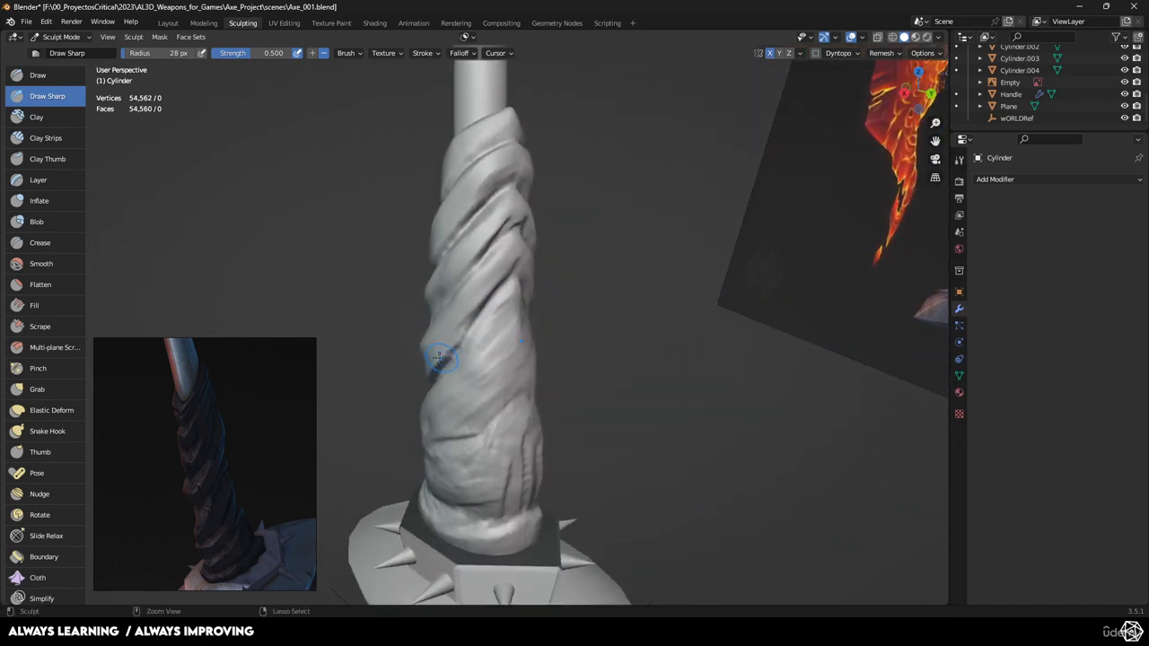
# - Deepen the diagonal crease beneath the fourth fold with Draw Sharp and soften it with smoothing strokes
pyautogui.moveTo(441, 362); pyautogui.dragTo(476, 316)
pyautogui.moveTo(467, 330)
pyautogui.mouseDown()
pyautogui.moveTo(505, 260)
pyautogui.moveTo(521, 257)
pyautogui.moveTo(495, 282)
pyautogui.moveTo(520, 258)
pyautogui.mouseUp()
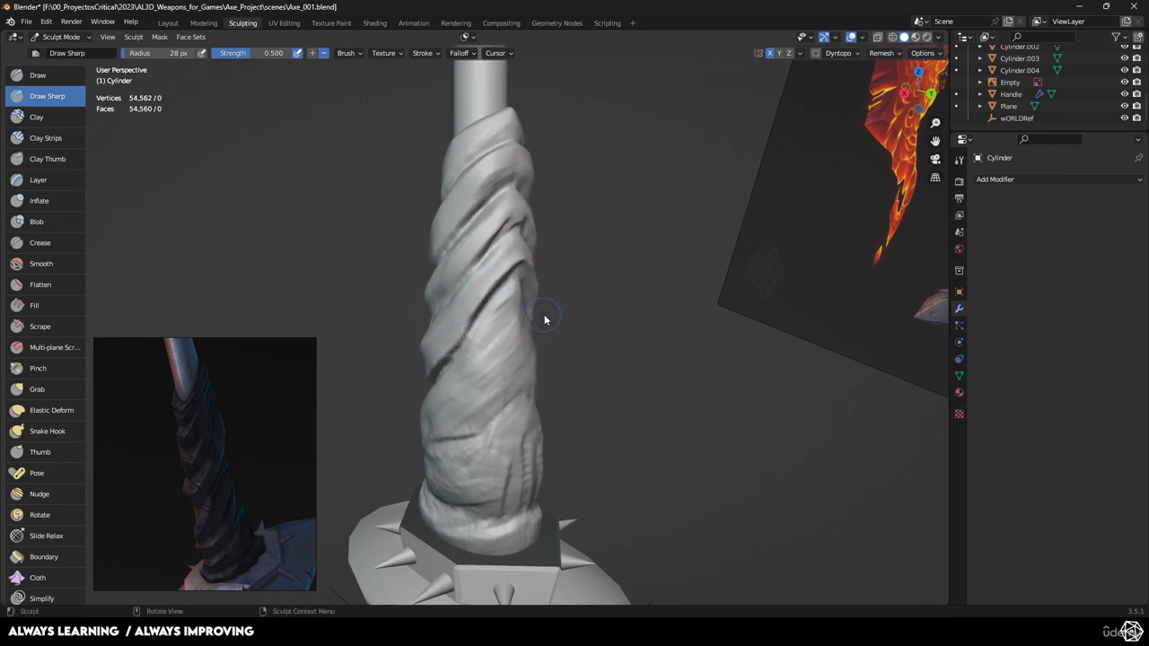
pyautogui.moveTo(544, 317)
pyautogui.mouseDown(button='middle')
pyautogui.moveTo(629, 296)
pyautogui.moveTo(532, 278)
pyautogui.moveTo(480, 287)
pyautogui.mouseUp(button='middle')
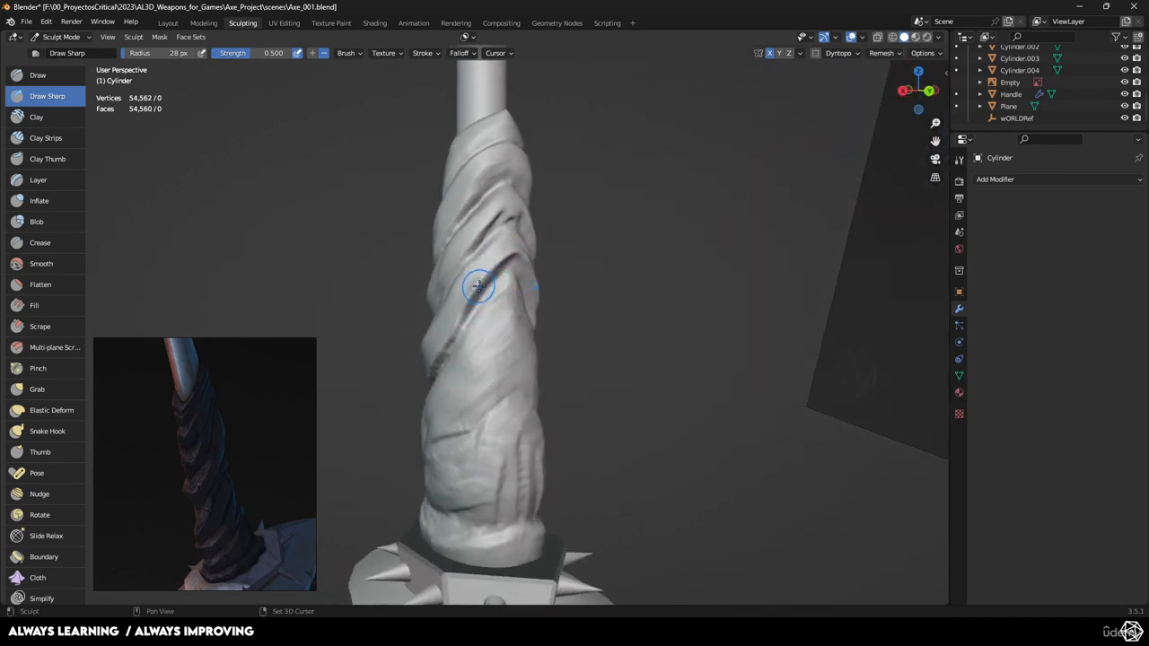
pyautogui.moveTo(479, 285)
pyautogui.keyDown('shift'); pyautogui.mouseDown()
pyautogui.moveTo(487, 259)
pyautogui.moveTo(479, 299)
pyautogui.moveTo(462, 314)
pyautogui.mouseUp(); pyautogui.keyUp('shift')
pyautogui.moveTo(488, 265)
pyautogui.keyDown('shift'); pyautogui.mouseDown()
pyautogui.moveTo(483, 277)
pyautogui.moveTo(501, 262)
pyautogui.moveTo(461, 332)
pyautogui.mouseUp(); pyautogui.keyUp('shift')
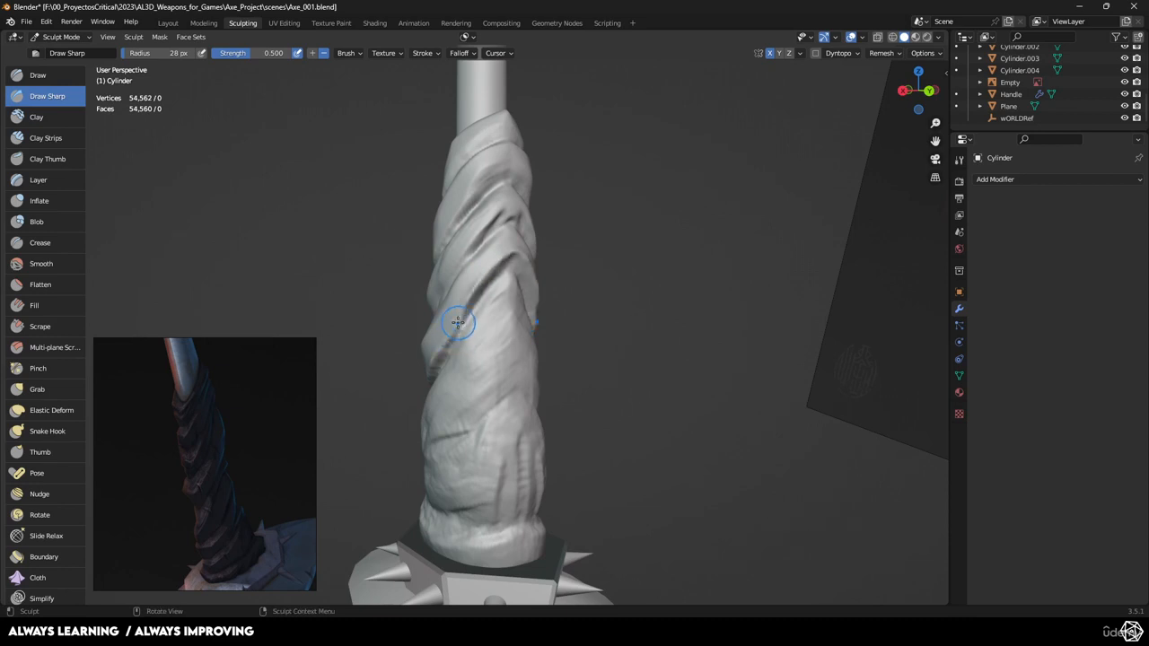
# - Return to Draw Sharp after checking the Smooth brush strength and redefine the softened crease beneath the fourth fold
pyautogui.click(51, 264)
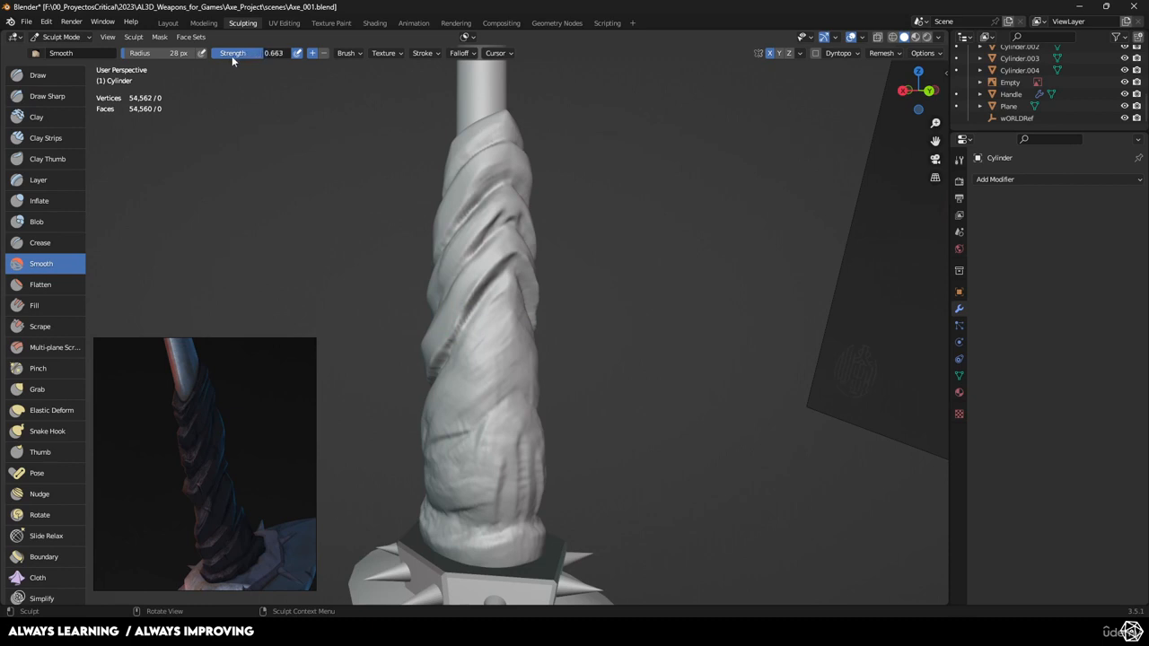
pyautogui.click(47, 96)
pyautogui.moveTo(478, 282); pyautogui.dragTo(468, 307)
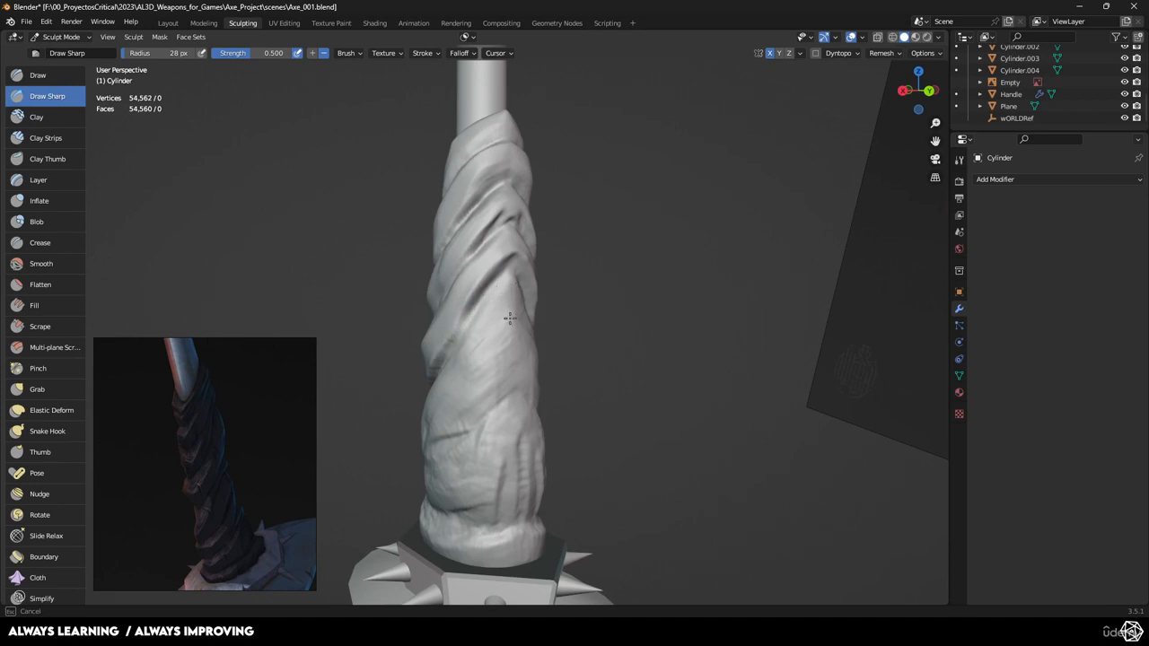
pyautogui.moveTo(464, 363); pyautogui.dragTo(455, 364)
# - Carry the crease beneath the fourth fold around the adjoining side of the wrap with Draw Sharp, and undo the last stroke
pyautogui.moveTo(410, 359); pyautogui.dragTo(518, 333, button='middle')
pyautogui.moveTo(456, 393); pyautogui.dragTo(436, 367)
pyautogui.moveTo(435, 365)
pyautogui.mouseDown(button='middle')
pyautogui.moveTo(396, 391)
pyautogui.moveTo(407, 405)
pyautogui.moveTo(423, 370)
pyautogui.mouseUp(button='middle')
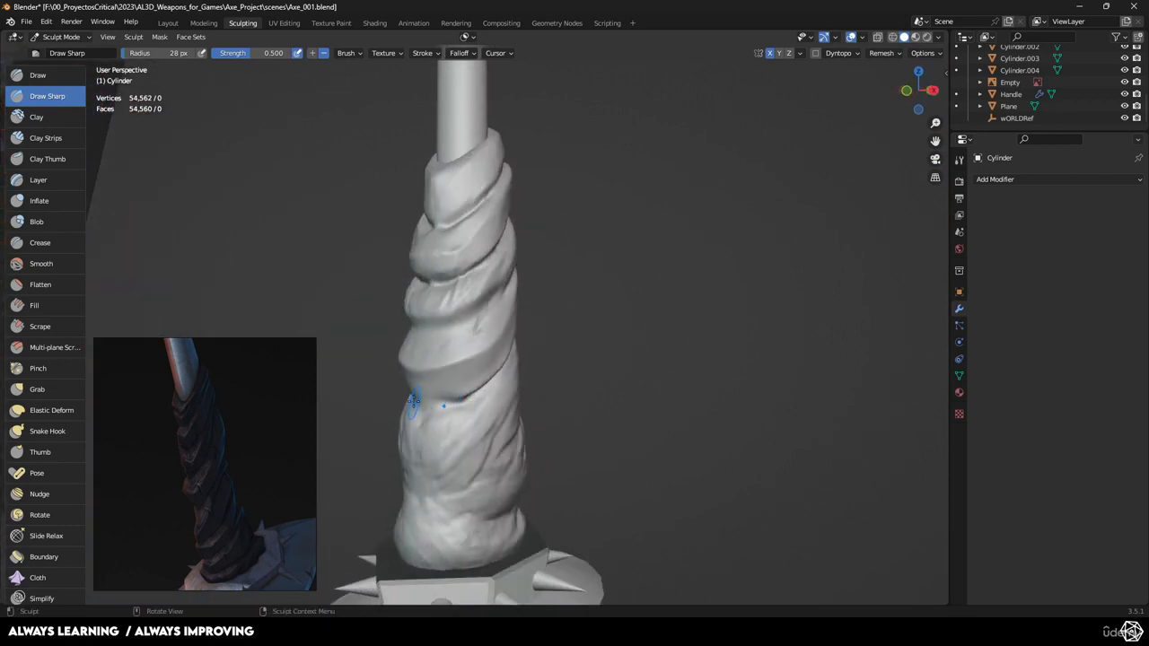
pyautogui.moveTo(414, 401)
pyautogui.mouseDown()
pyautogui.moveTo(470, 397)
pyautogui.moveTo(442, 400)
pyautogui.mouseUp()
pyautogui.moveTo(457, 351); pyautogui.dragTo(469, 395)
pyautogui.moveTo(483, 271)
pyautogui.mouseDown(button='middle')
pyautogui.moveTo(488, 262)
pyautogui.moveTo(455, 241)
pyautogui.mouseUp(button='middle')
pyautogui.hotkey('ctrl', 'z')
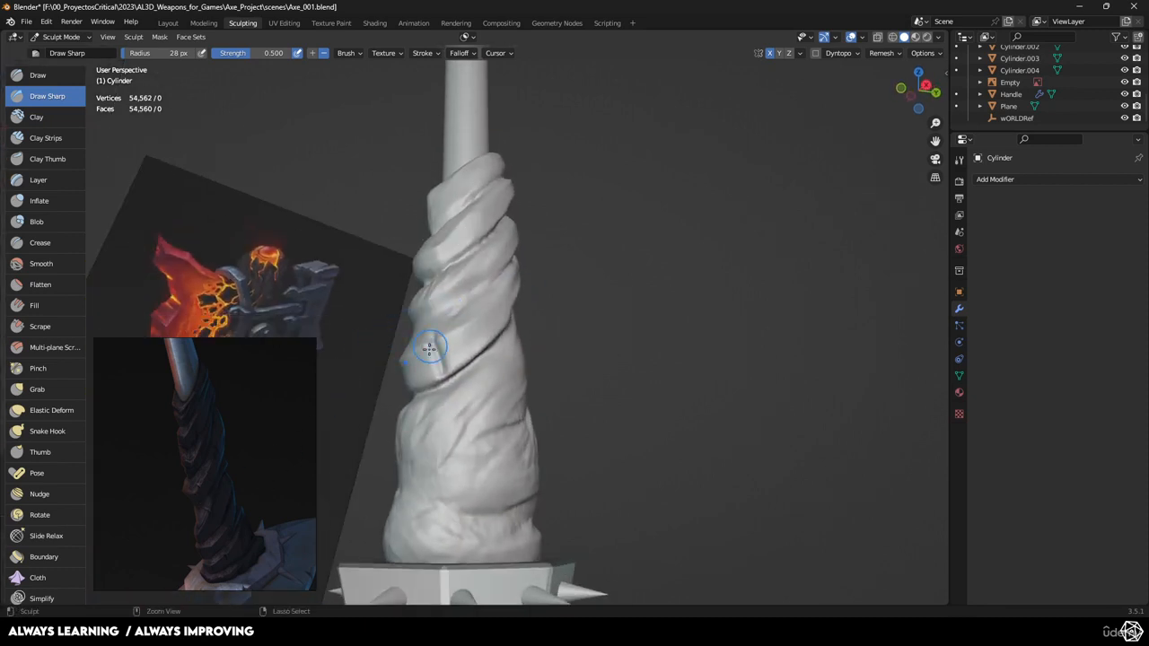
# - Sharpen the crease between the third and fourth folds from both sides with Draw Sharp
pyautogui.moveTo(431, 287); pyautogui.dragTo(444, 357, button='middle')
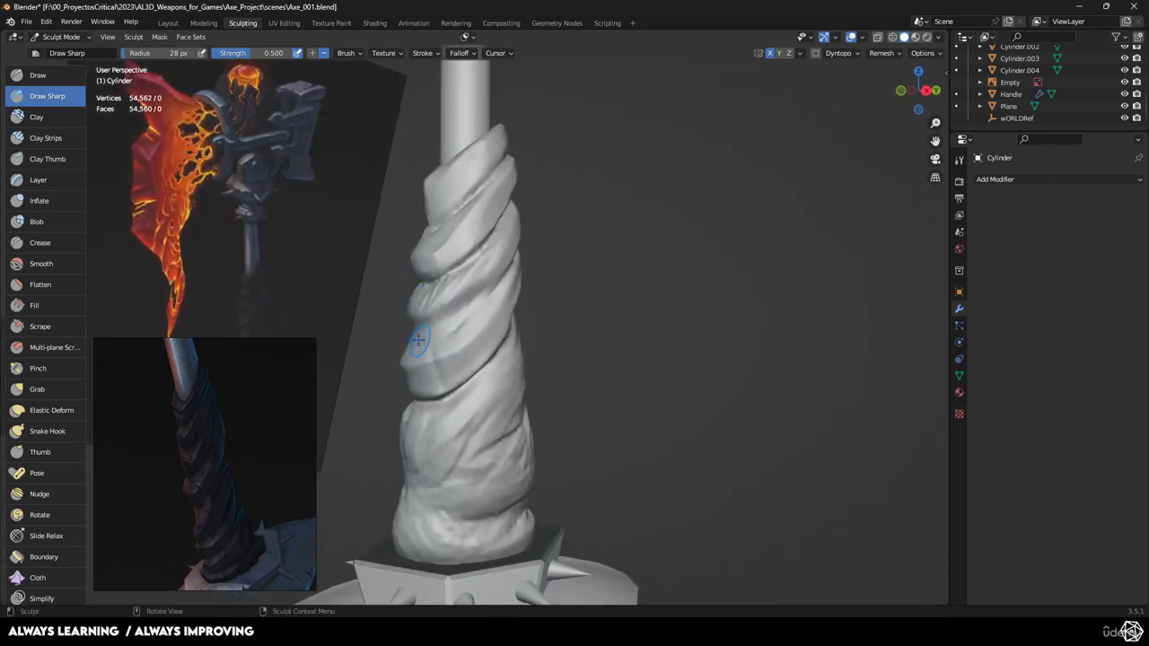
pyautogui.moveTo(420, 331); pyautogui.dragTo(425, 338)
pyautogui.moveTo(492, 289); pyautogui.dragTo(491, 270, button='middle')
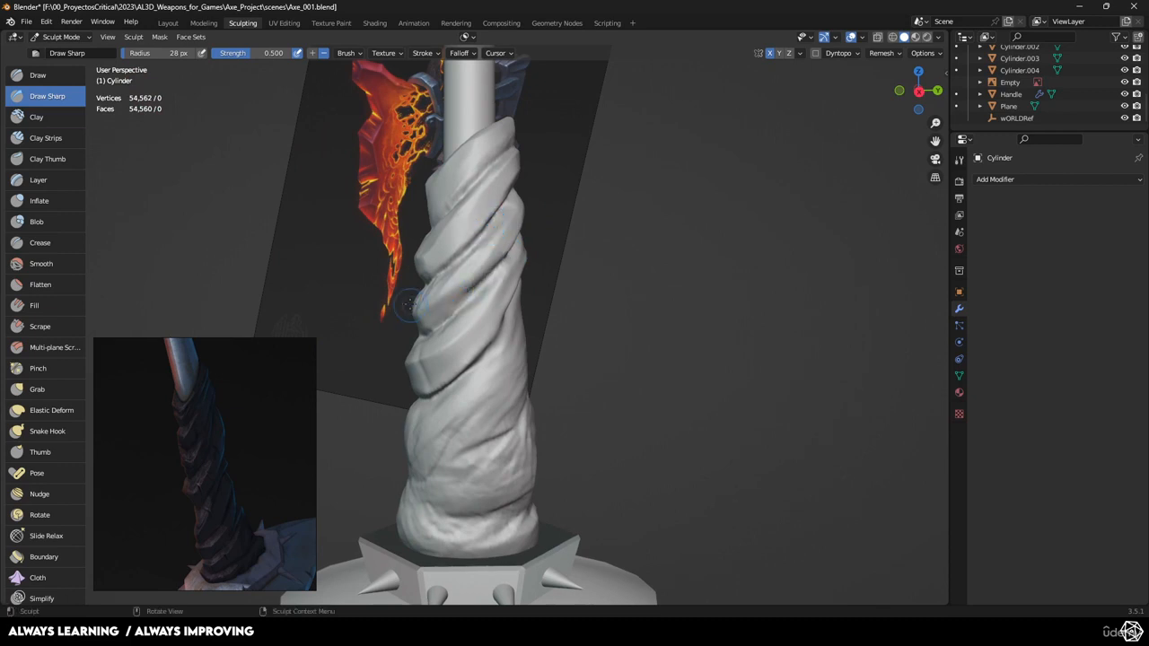
pyautogui.moveTo(382, 310)
pyautogui.mouseDown(button='middle')
pyautogui.moveTo(486, 330)
pyautogui.moveTo(471, 325)
pyautogui.mouseUp(button='middle')
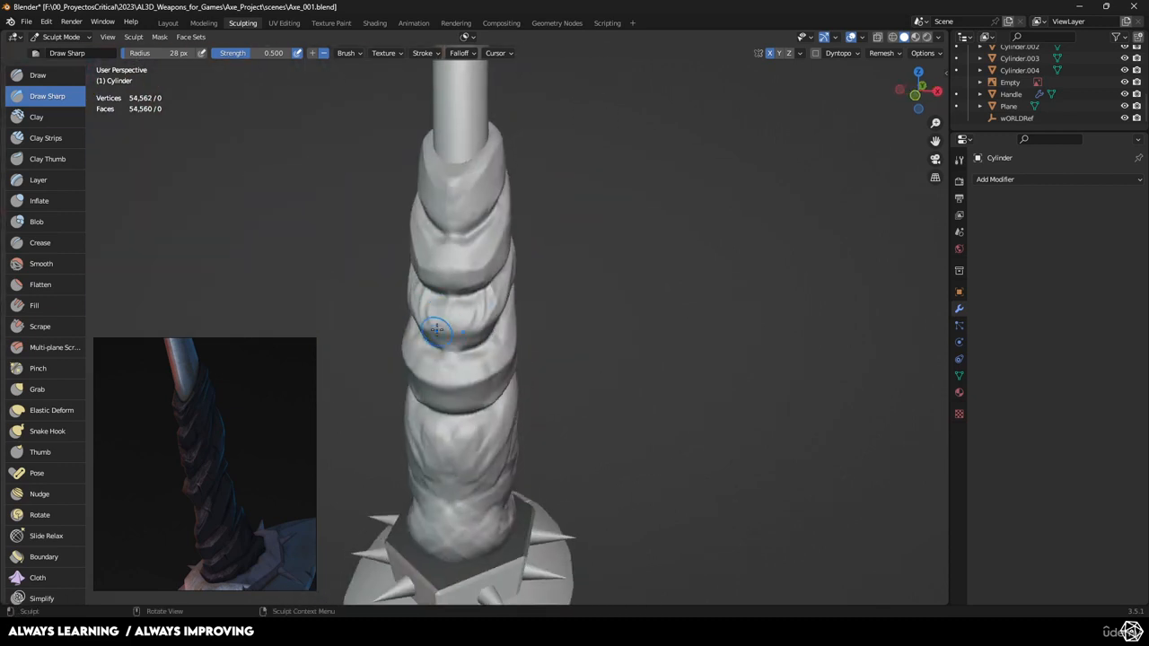
pyautogui.moveTo(436, 330); pyautogui.dragTo(429, 325)
pyautogui.moveTo(405, 296); pyautogui.dragTo(421, 302, button='middle')
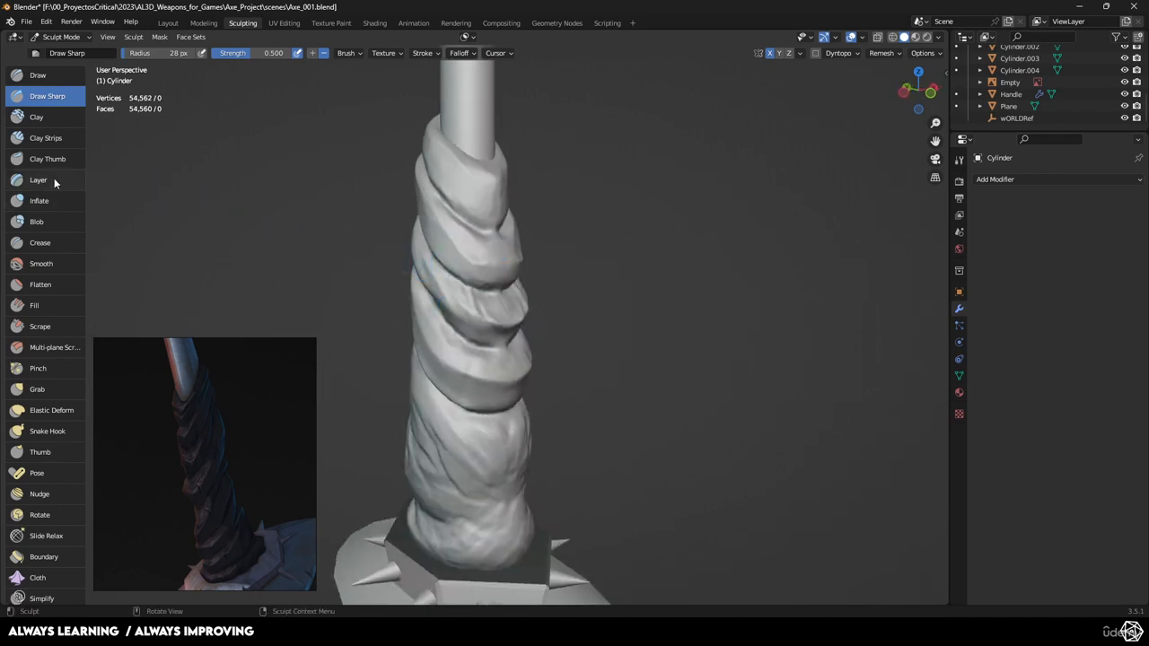
# - Flatten the edge of the third fold with the Scrape brush and save the file
pyautogui.click(43, 284)
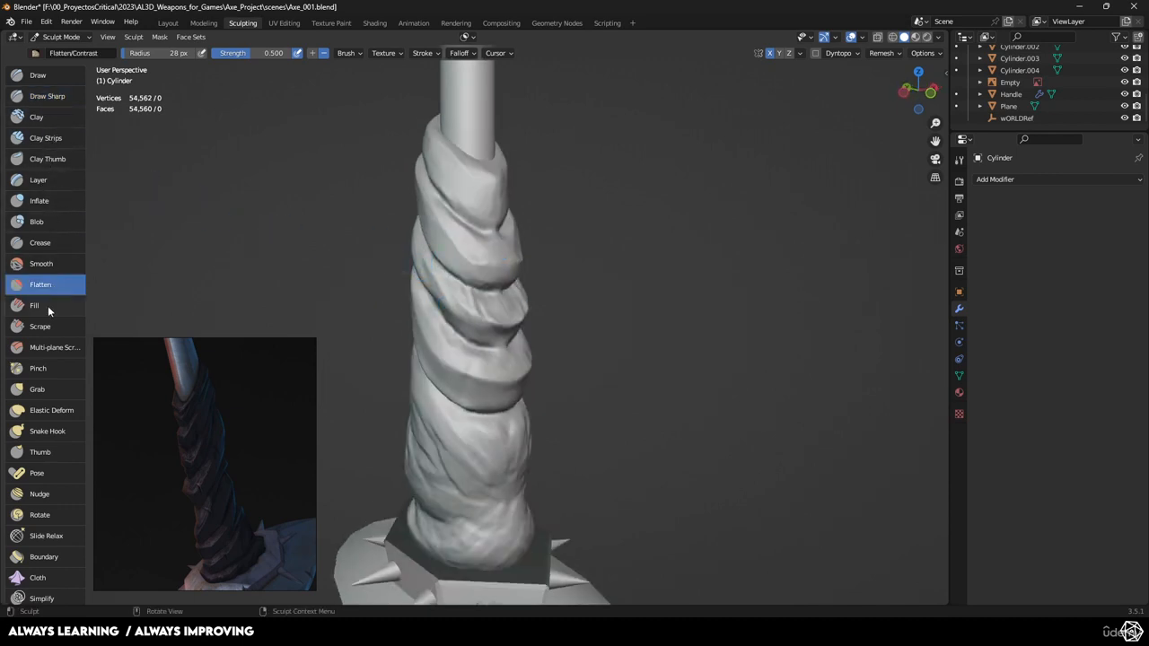
pyautogui.click(41, 326)
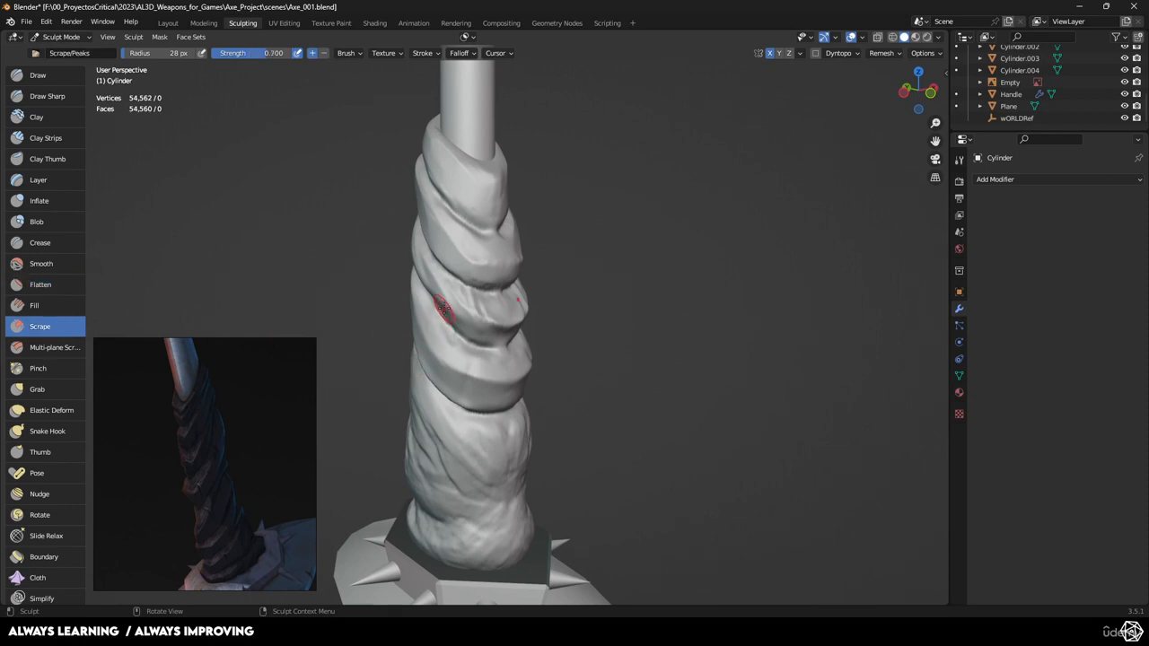
pyautogui.moveTo(449, 305)
pyautogui.mouseDown()
pyautogui.moveTo(489, 325)
pyautogui.moveTo(440, 292)
pyautogui.mouseUp()
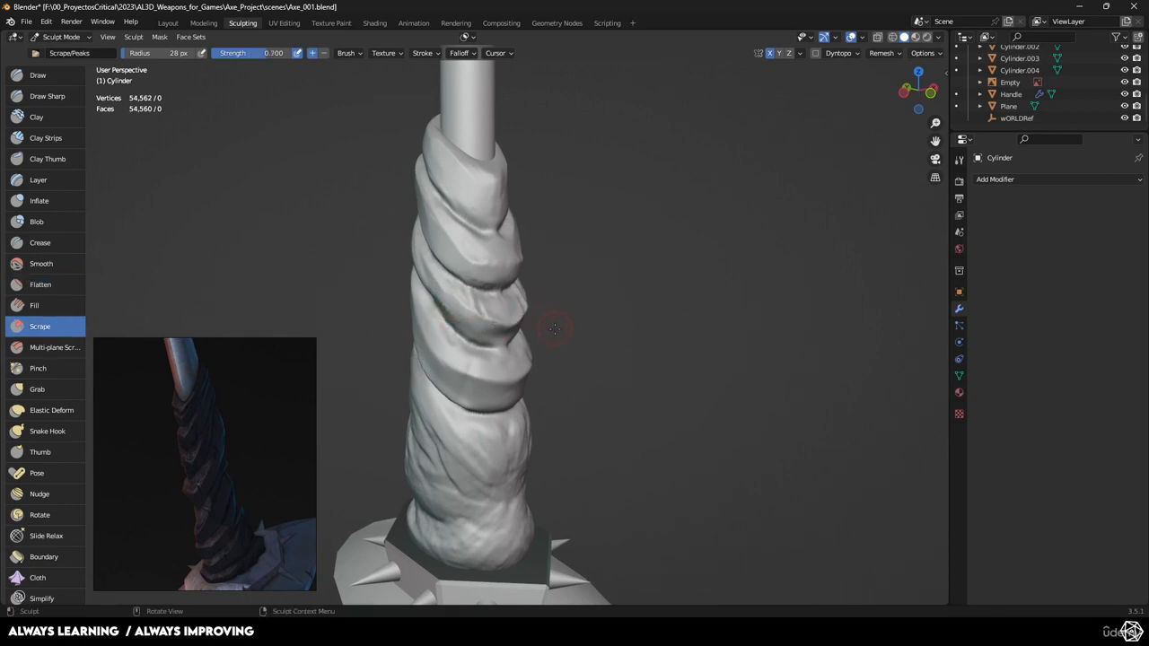
pyautogui.hotkey('ctrl', 's')
# - Scrape the outer edge of an upper fold and review the whole wrap above the spiked base
pyautogui.moveTo(554, 330)
pyautogui.mouseDown(button='middle')
pyautogui.moveTo(507, 272)
pyautogui.moveTo(559, 307)
pyautogui.moveTo(510, 242)
pyautogui.mouseUp(button='middle')
pyautogui.moveTo(510, 242); pyautogui.dragTo(497, 267, button='middle')
pyautogui.moveTo(406, 240); pyautogui.dragTo(415, 248)
pyautogui.moveTo(415, 248); pyautogui.dragTo(462, 133, button='middle')
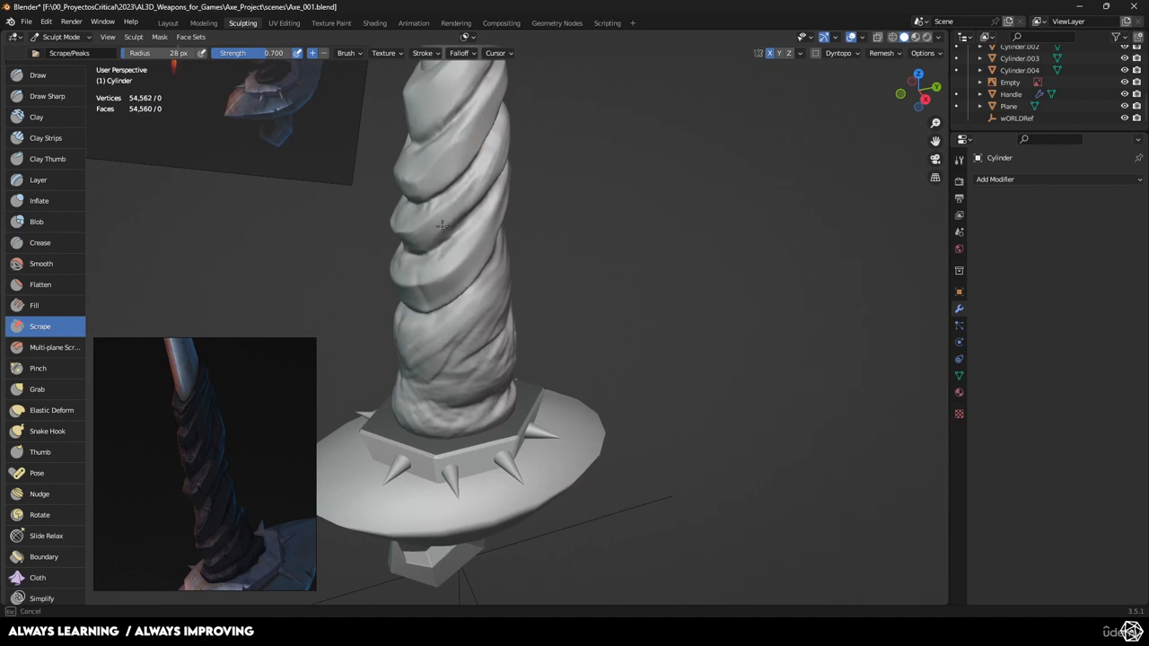
pyautogui.moveTo(461, 201); pyautogui.dragTo(578, 258, button='middle')
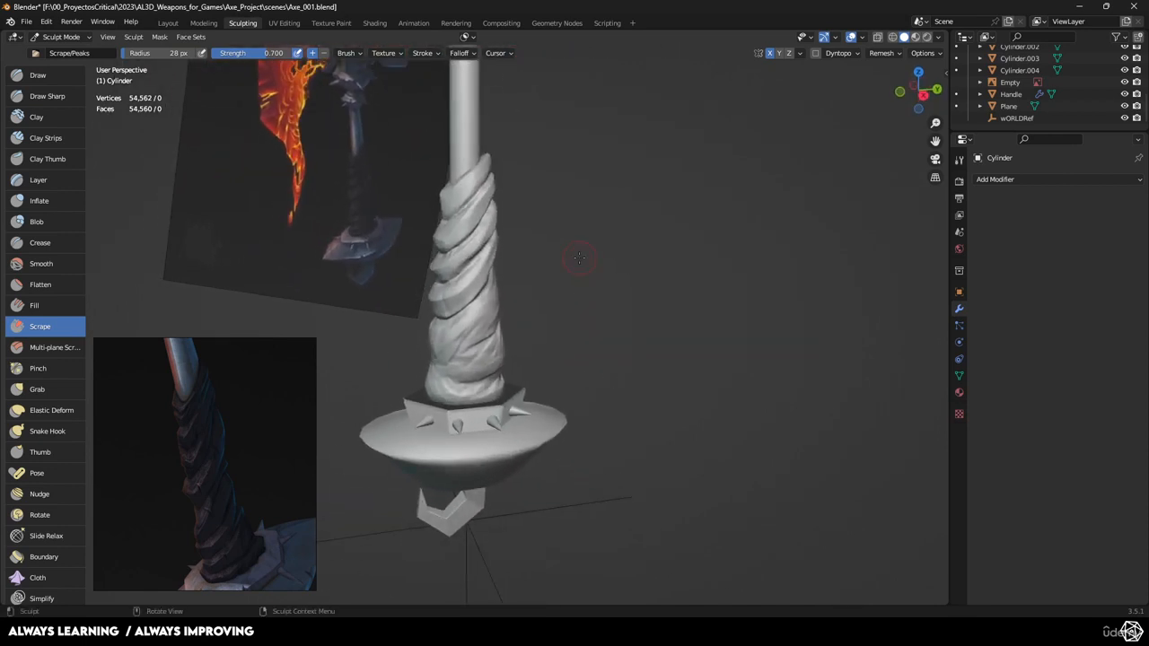